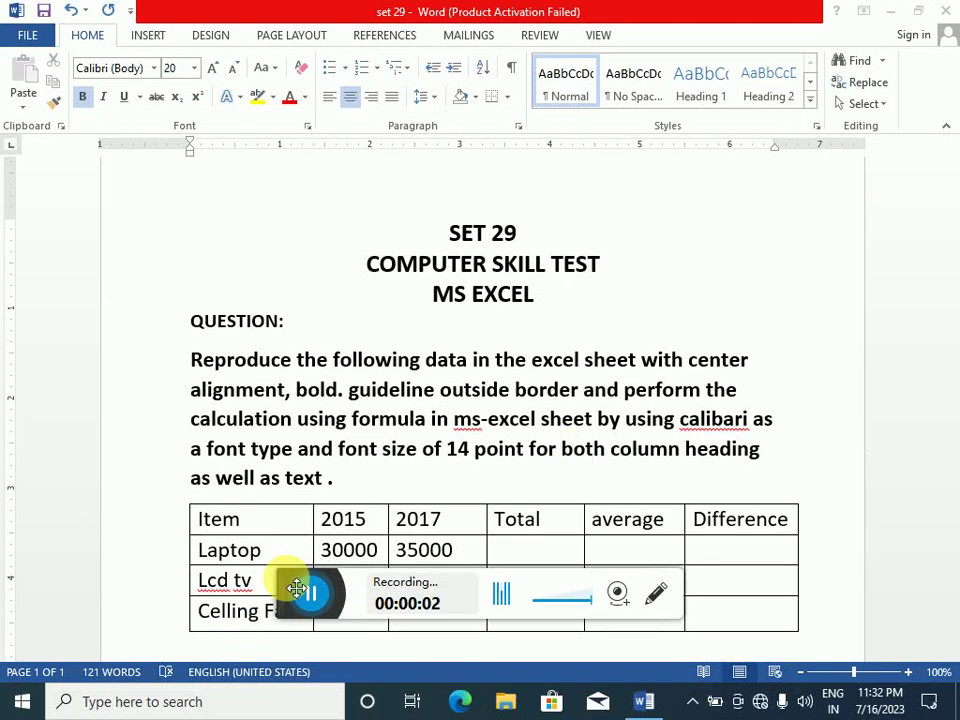
- Append decimals so Laptop 2015 reads 30000.23, Lcd tv 2017 22000.22 and Celling Fan 2015 1800.14
drag(296, 588, 842, 609)
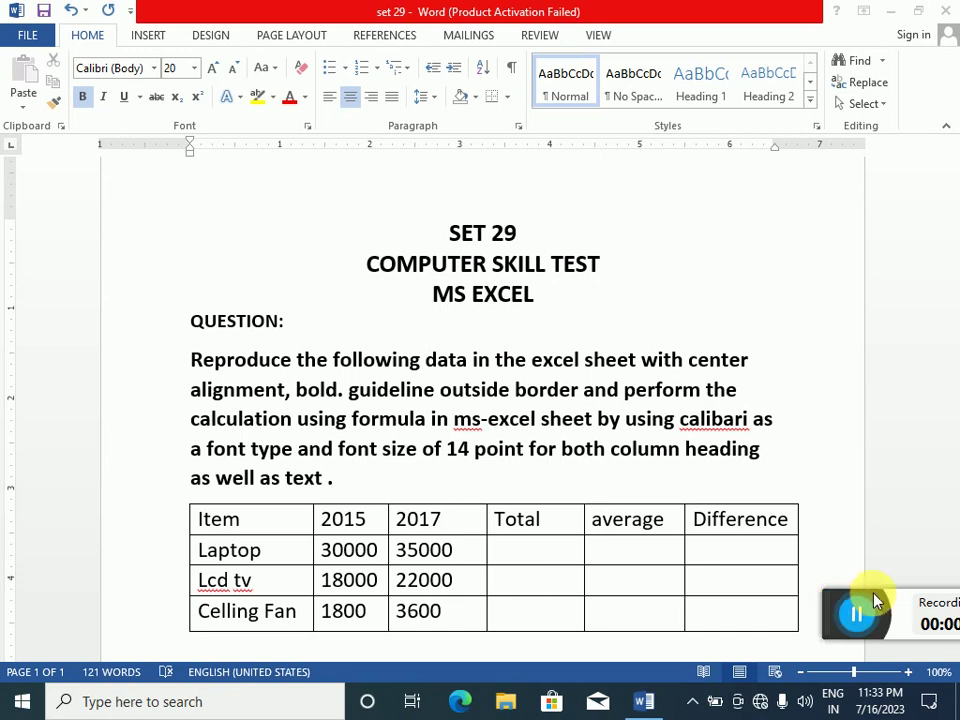
scroll(557, 443, down, 2)
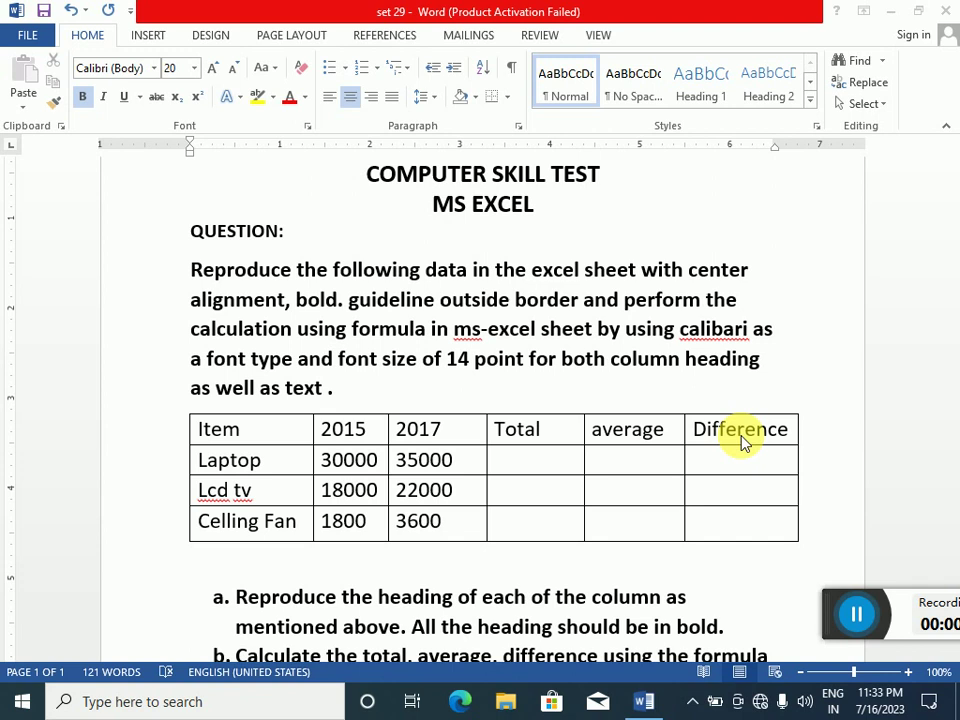
scroll(743, 443, down, 3)
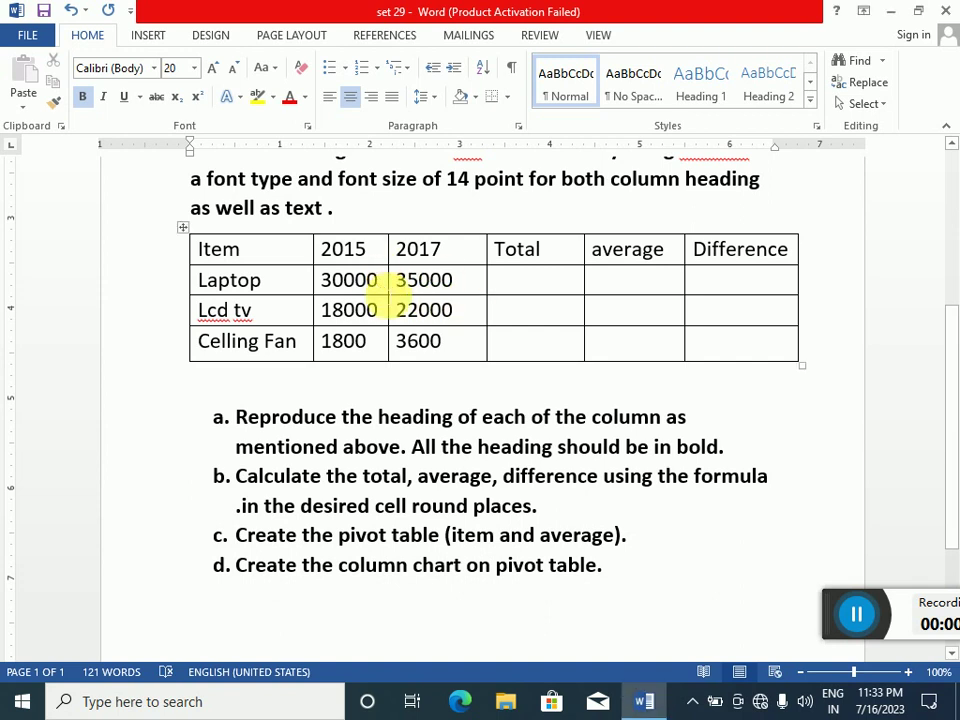
click(380, 280)
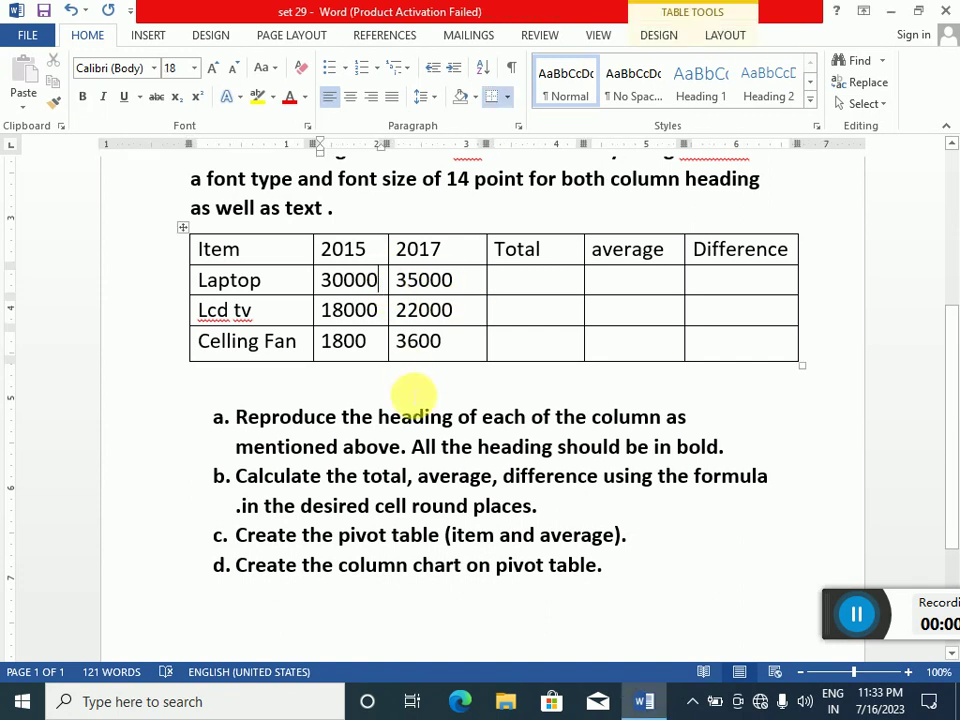
text(.23)
click(474, 312)
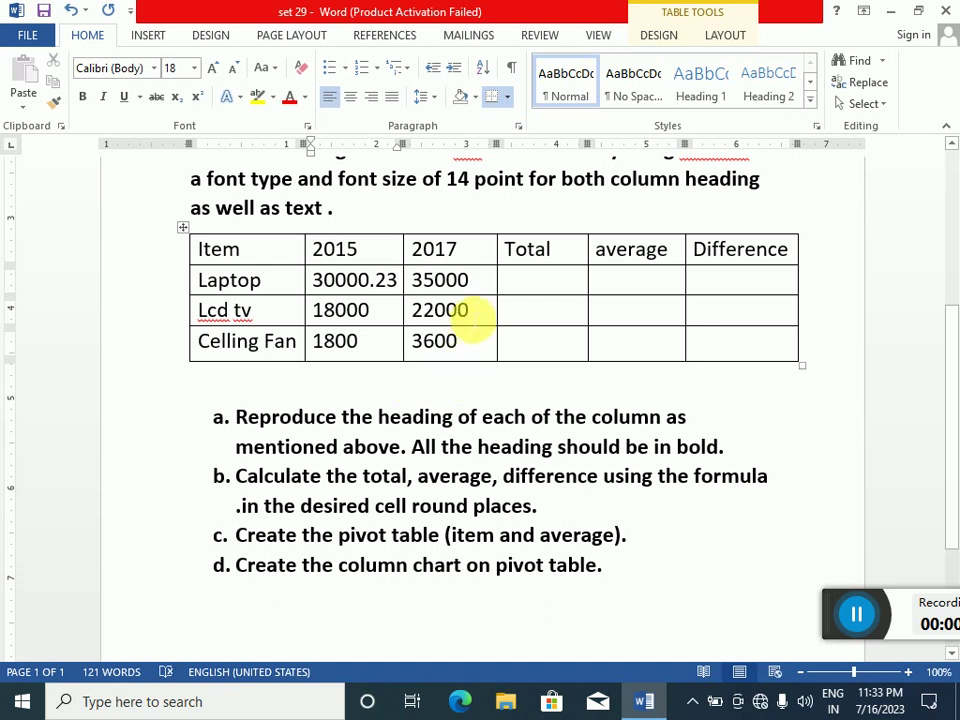
text(.22)
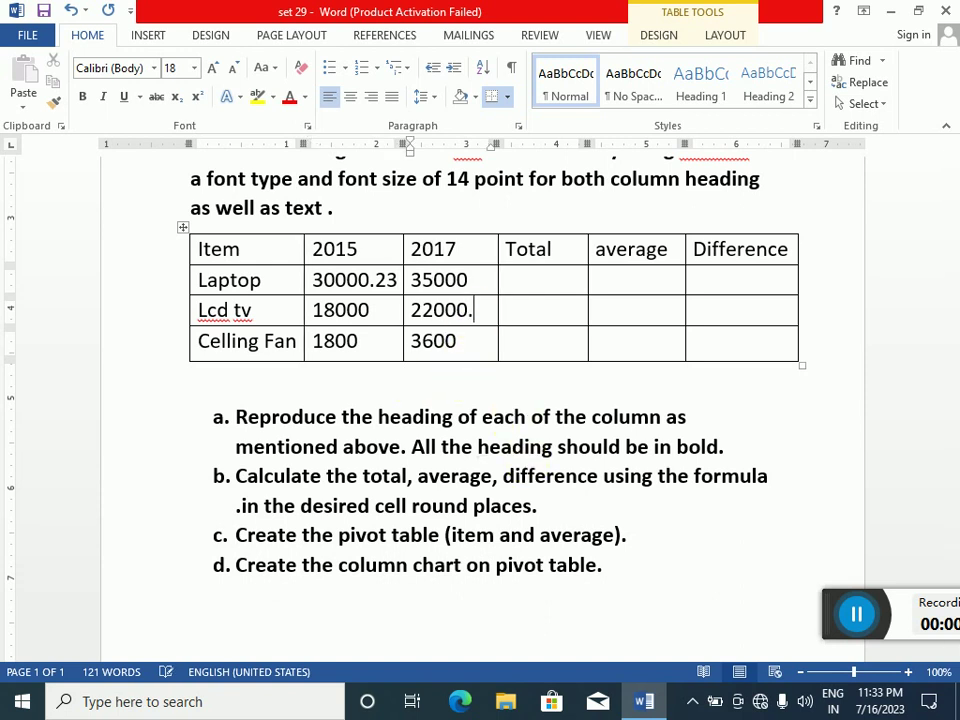
click(373, 355)
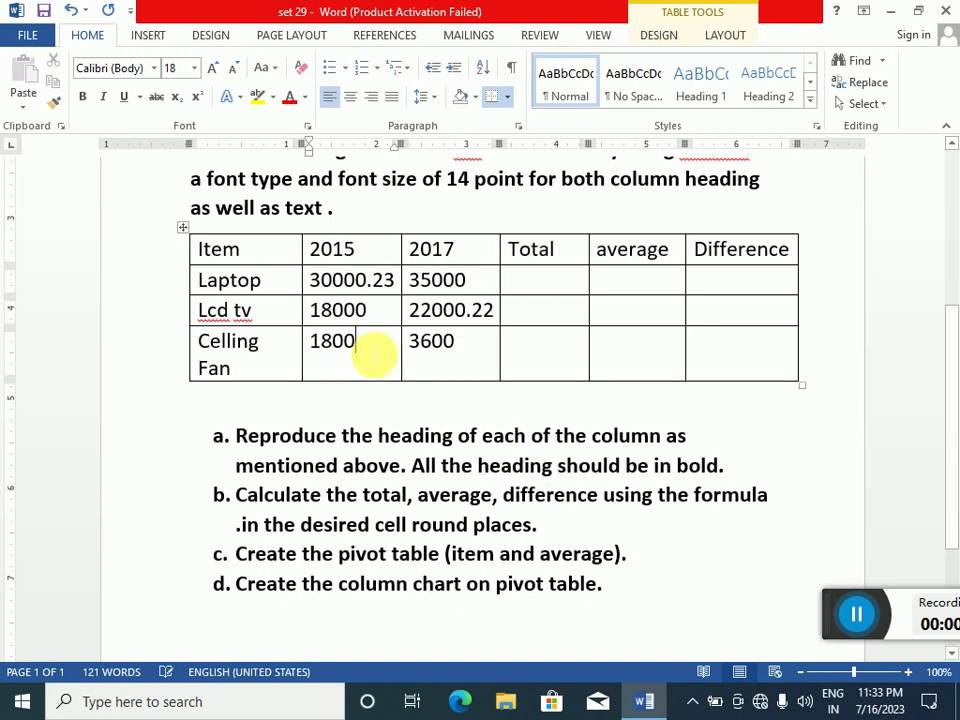
text(.14)
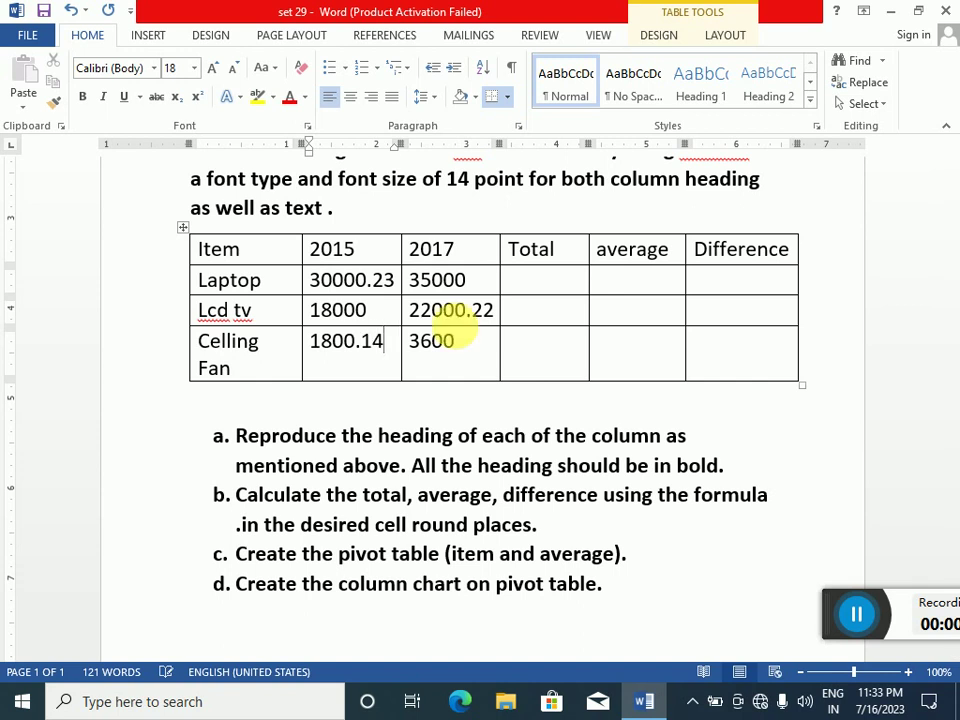
click(565, 355)
click(536, 285)
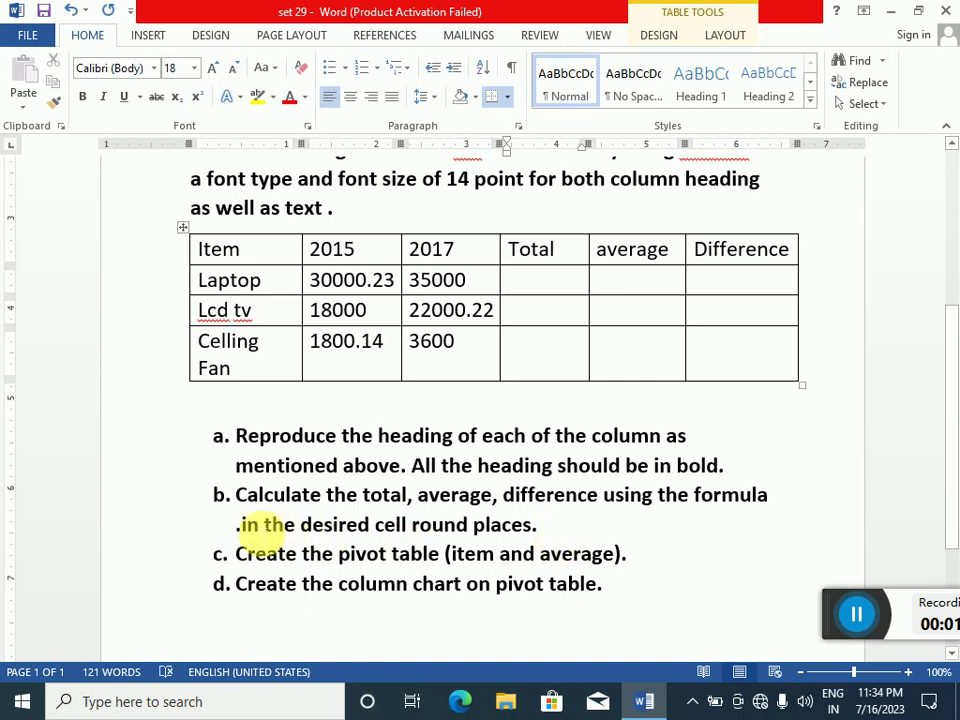
- Delete the stray full stop before 'in the desired cell round places' in task b, then review the document
click(245, 530)
key(BackSpace)
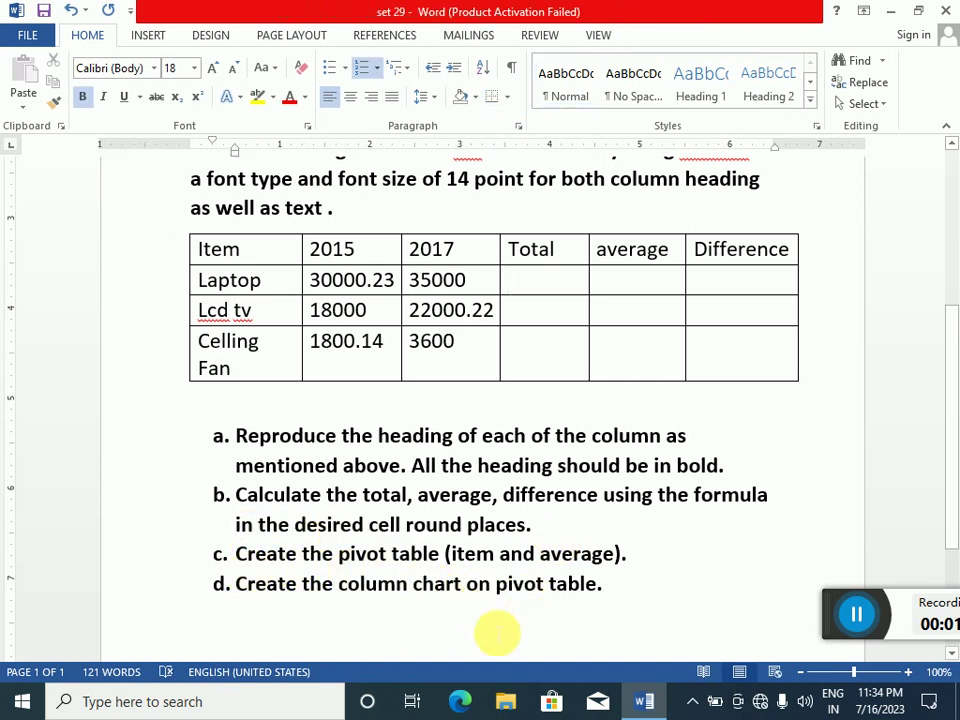
scroll(540, 440, up, 1)
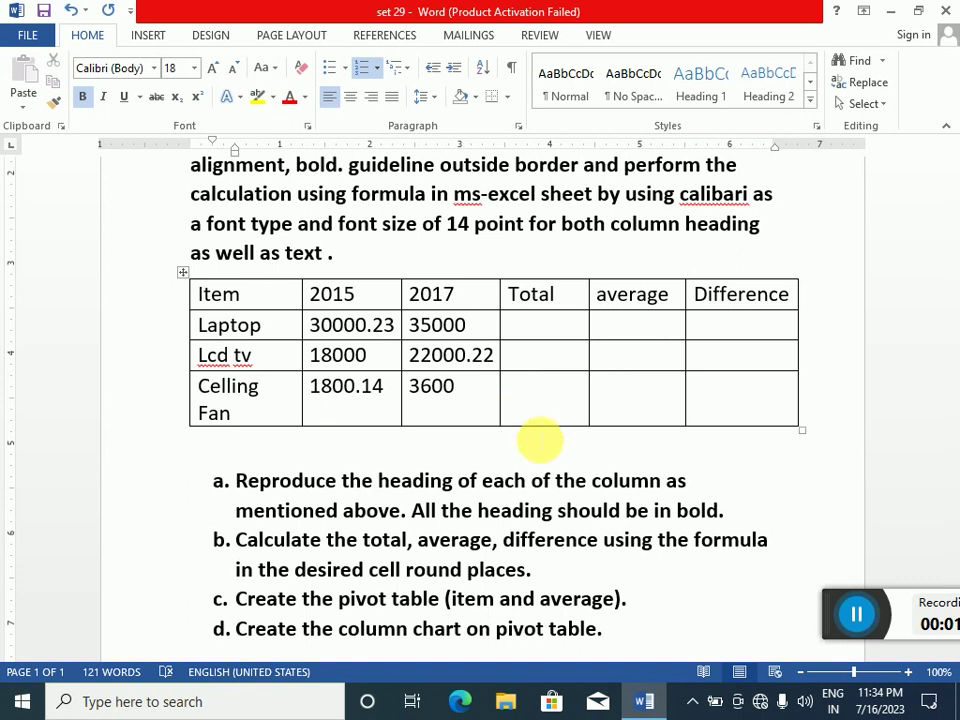
scroll(520, 430, up, 3)
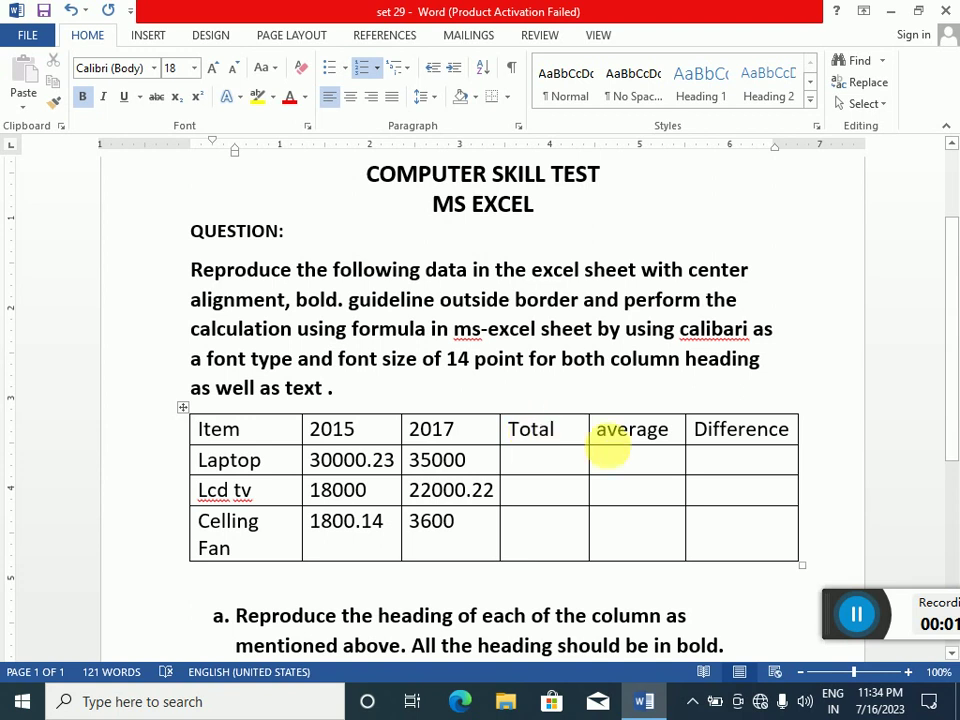
drag(836, 613, 811, 628)
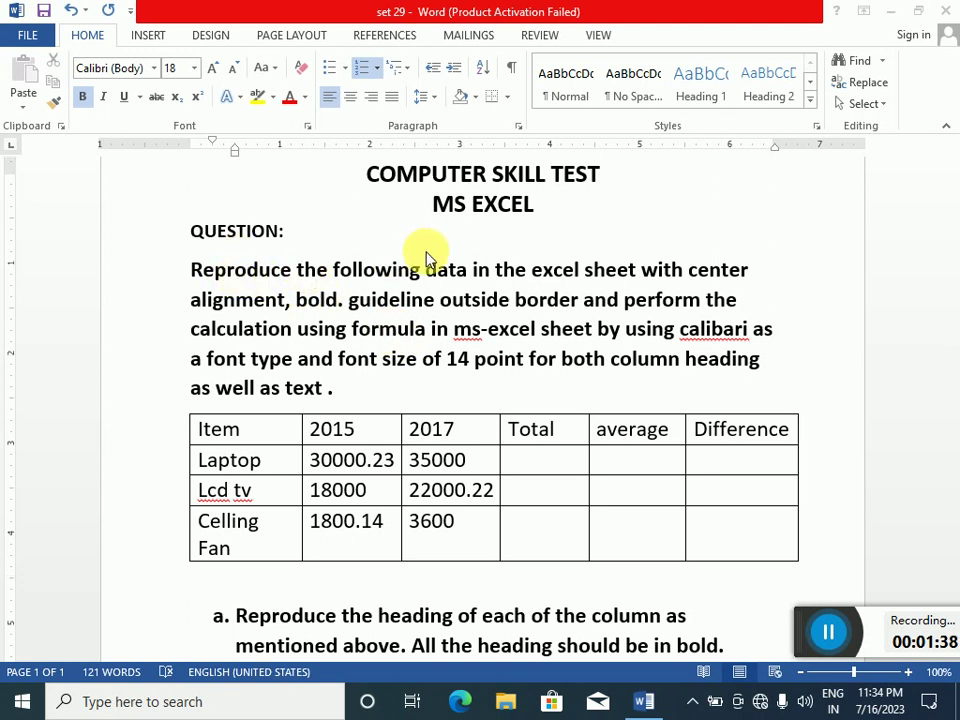
scroll(440, 250, up, 1)
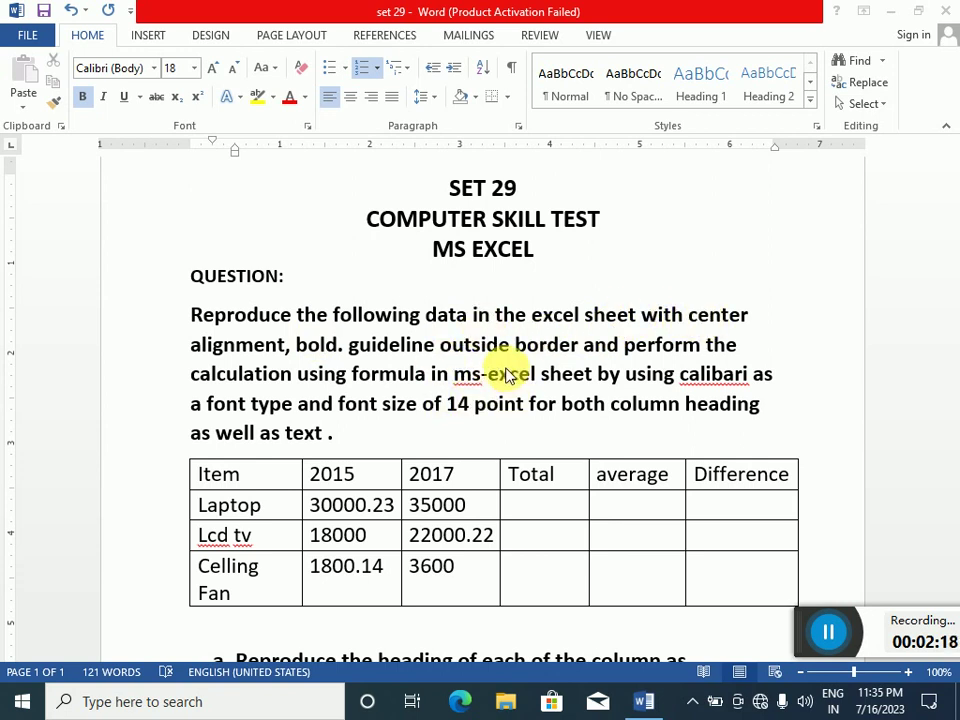
scroll(480, 400, down, 1)
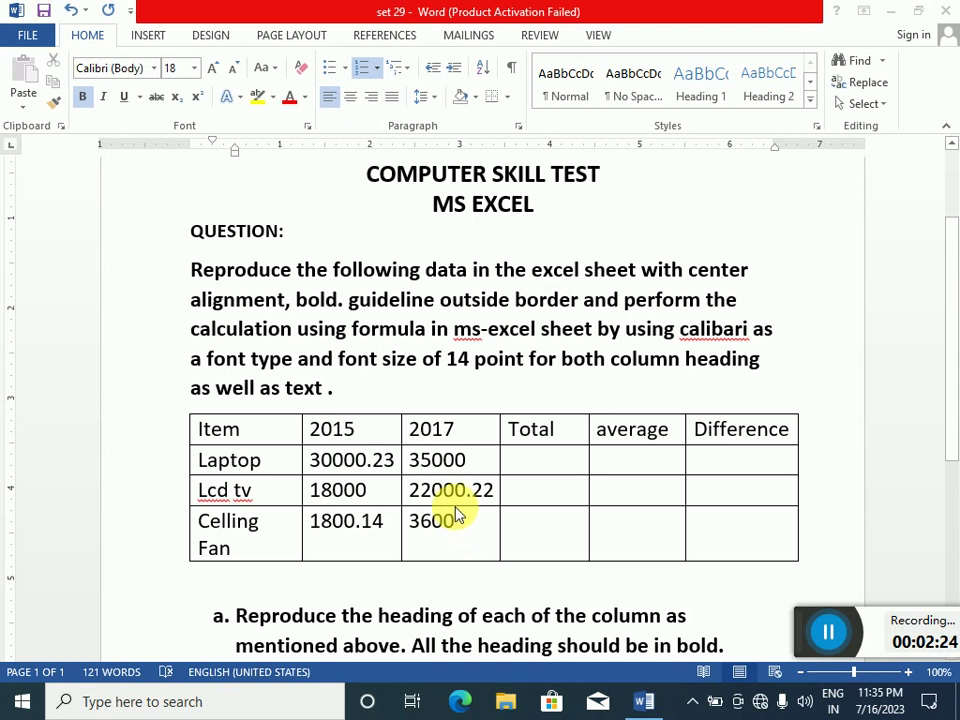
scroll(457, 515, down, 2)
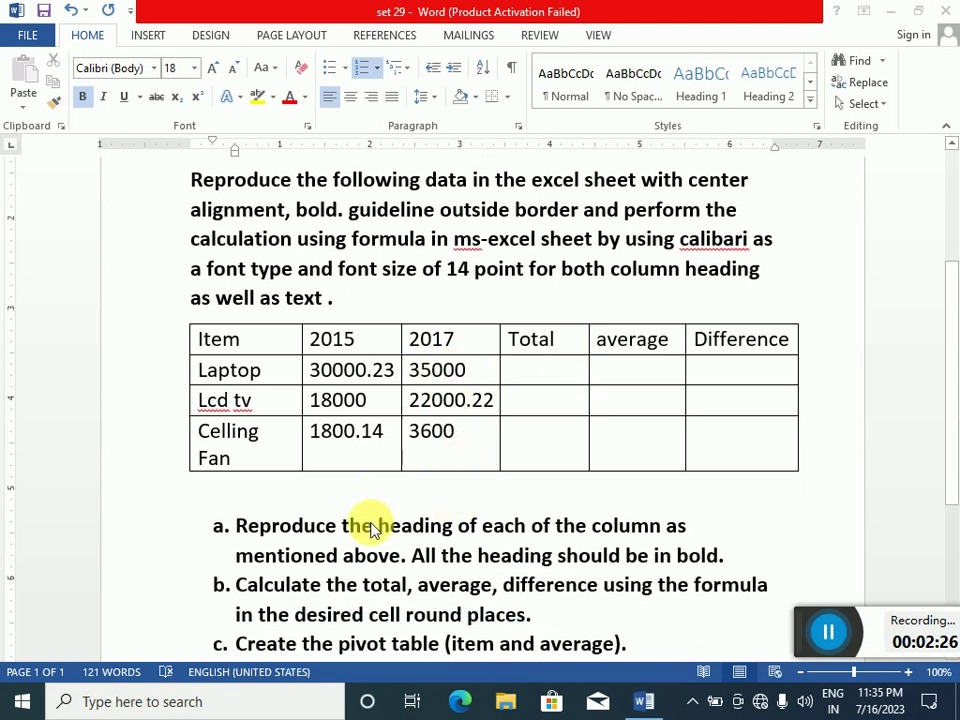
scroll(285, 630, down, 3)
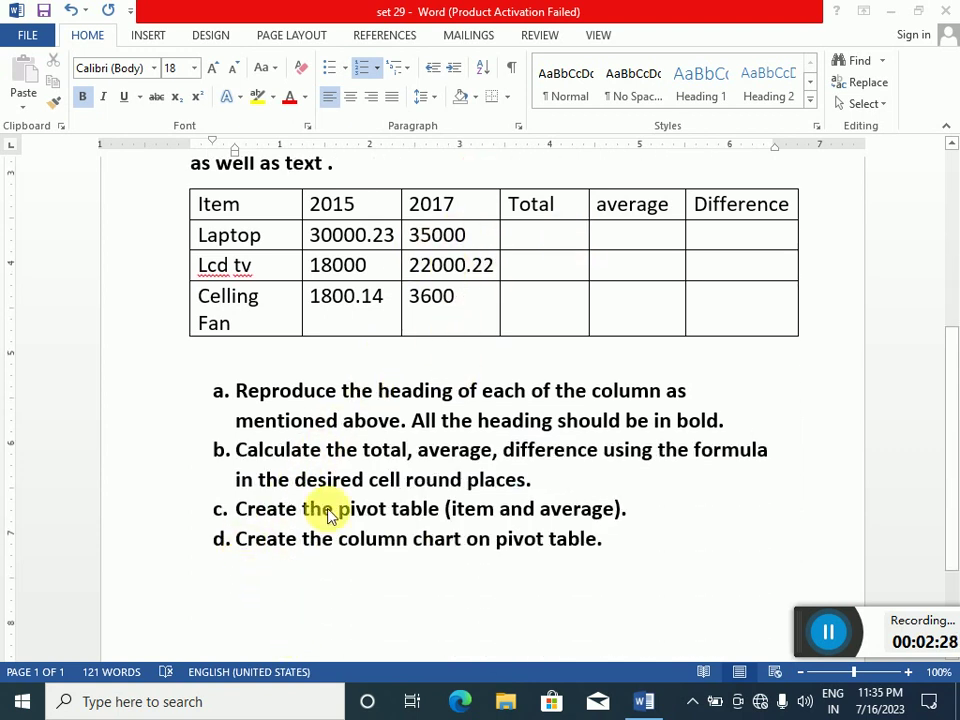
scroll(328, 515, up, 4)
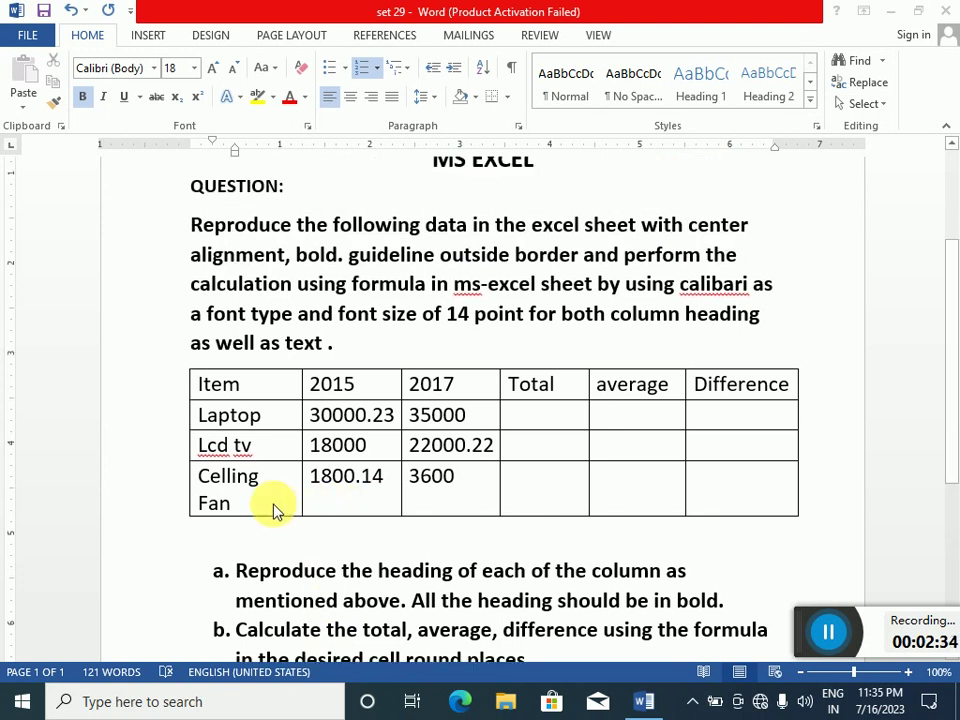
- Launch Excel from the Run box, dismiss the activation notice and create a blank workbook
key(super+r)
text(excel)
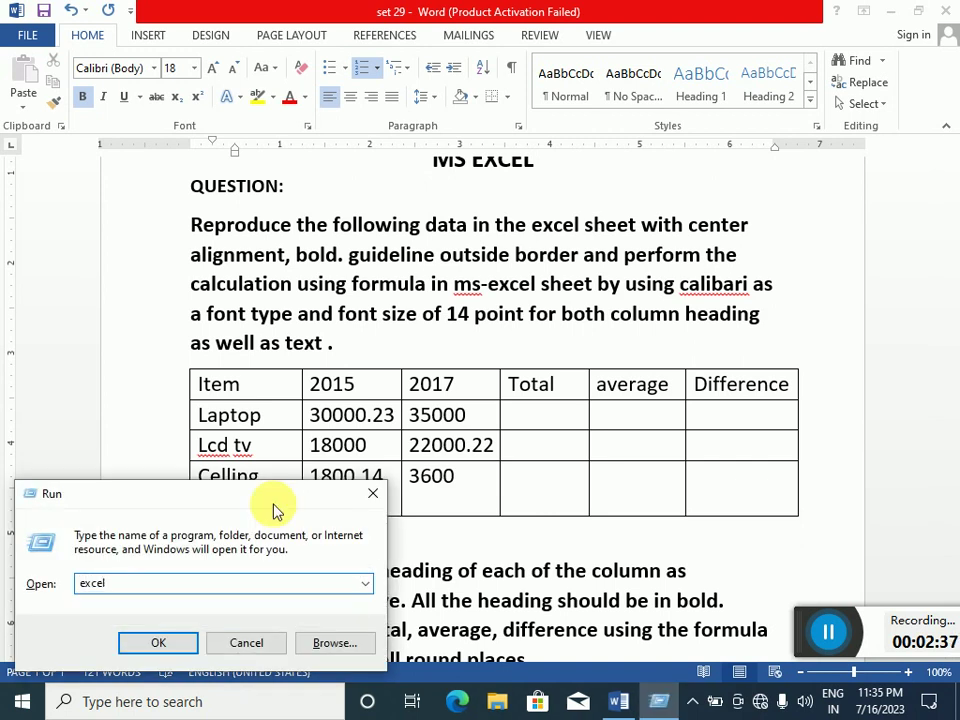
key(Return)
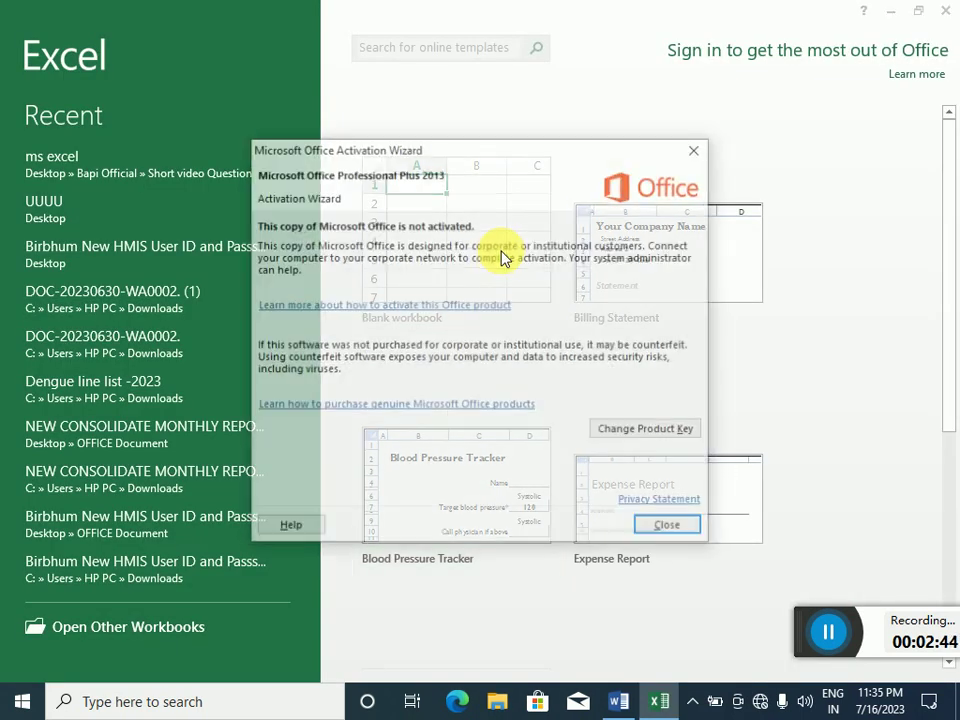
click(669, 528)
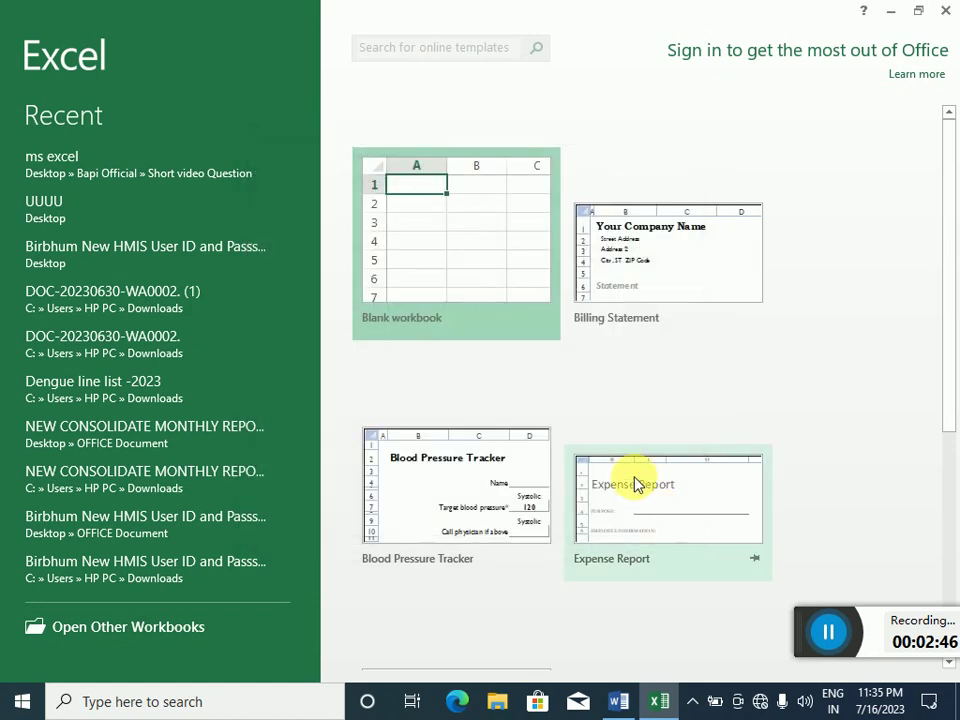
click(495, 254)
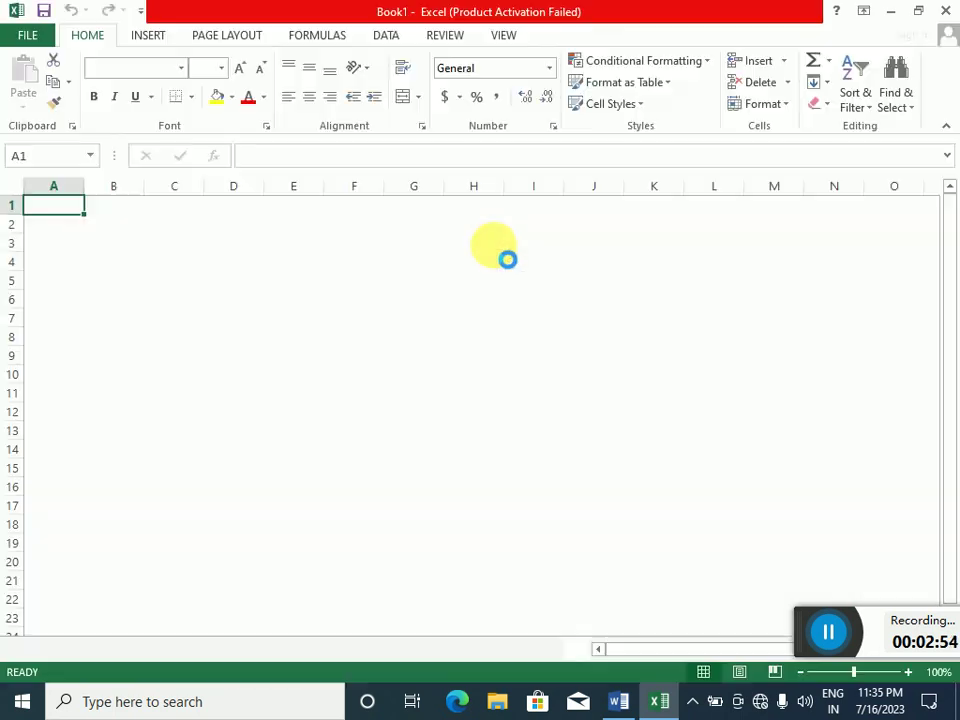
click(340, 276)
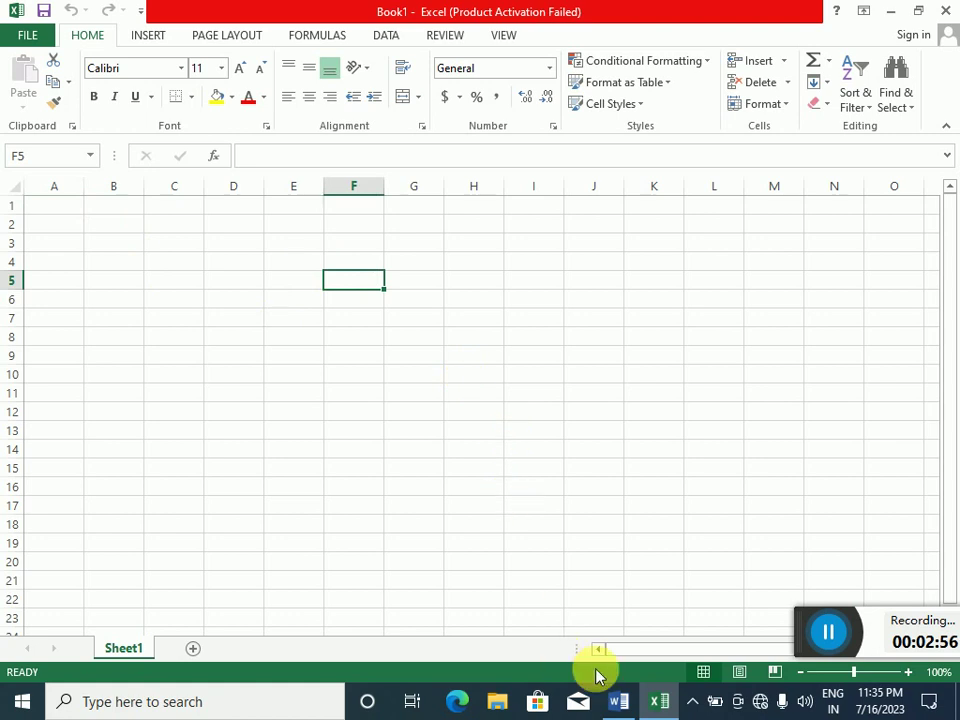
- Copy the Word sales table and paste it into Excel at cell B3
click(618, 701)
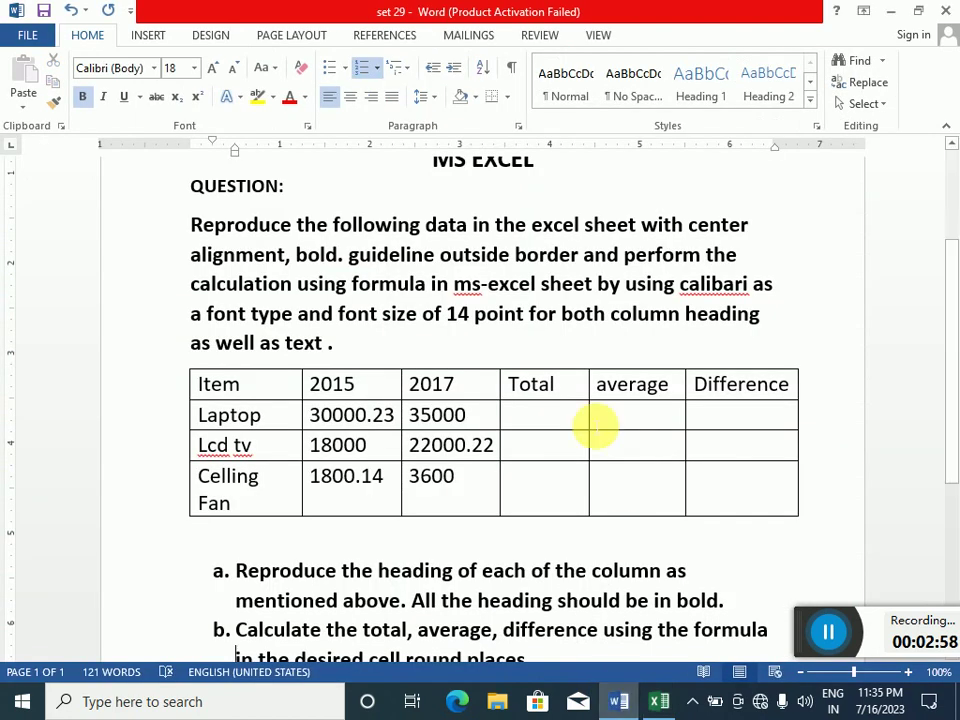
mouse_move(205, 390)
mouse_down()
mouse_move(448, 474)
mouse_move(756, 502)
mouse_up()
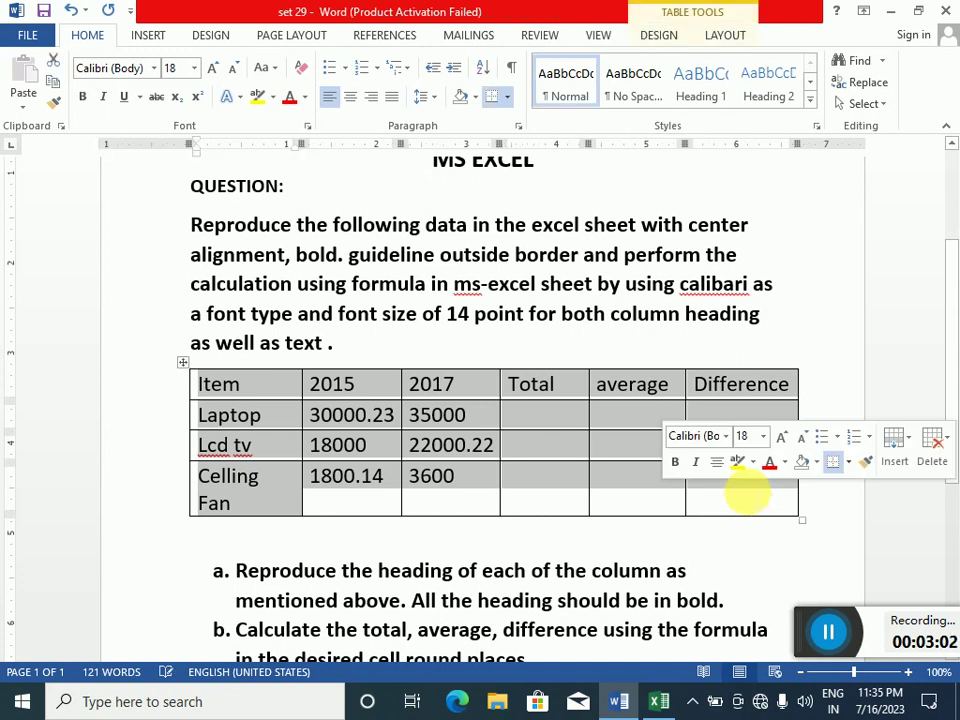
click(658, 700)
click(139, 250)
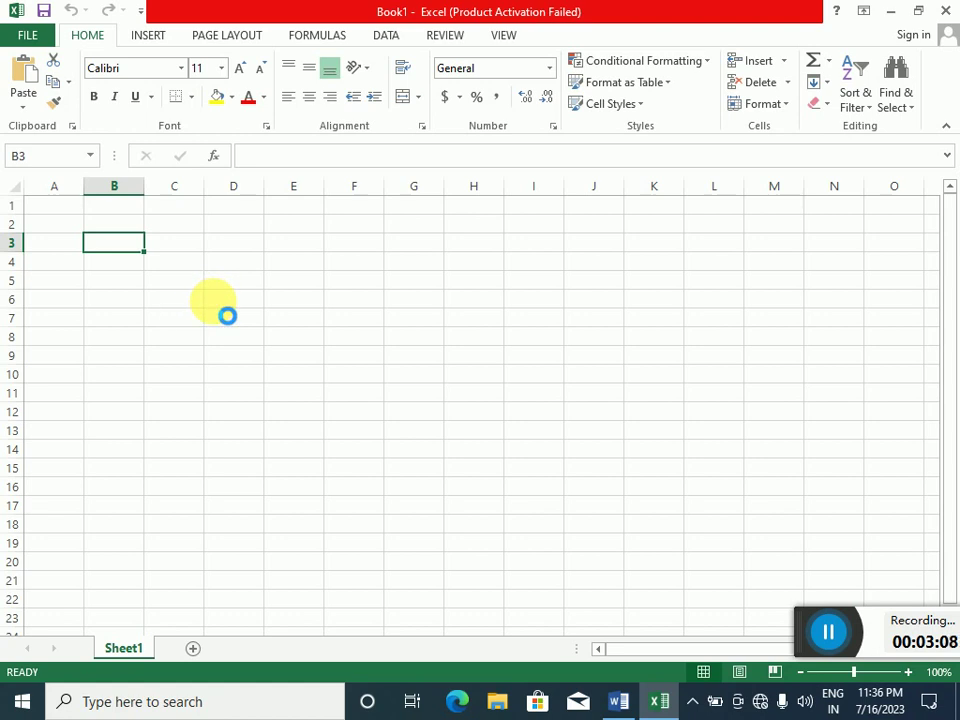
key(ctrl+v)
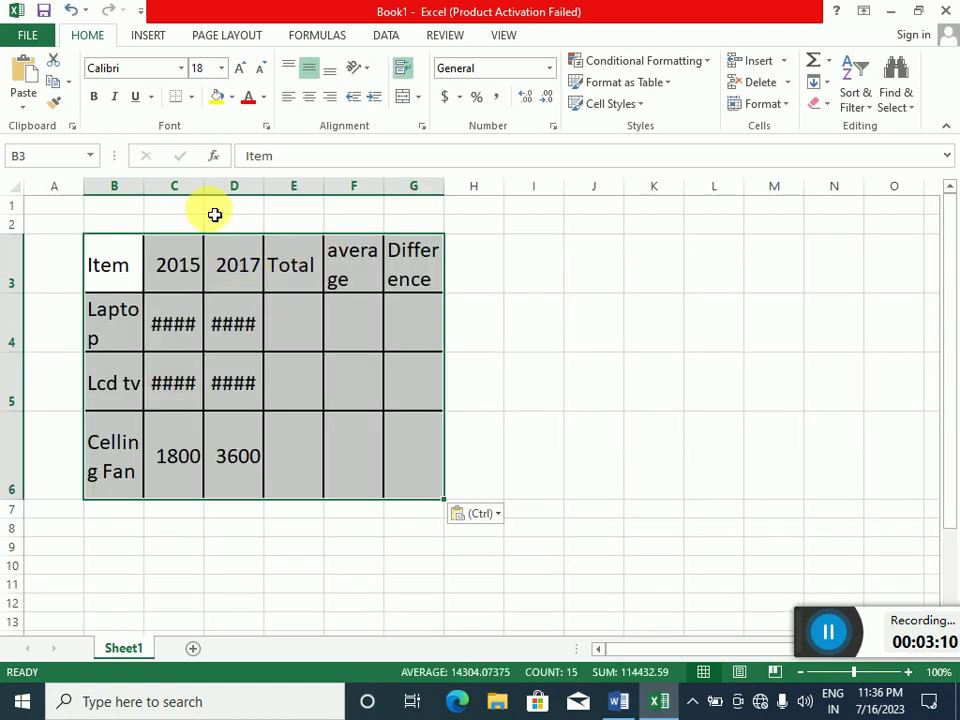
- Widen columns C and D so the figures show, then select columns B through G
drag(208, 196, 233, 197)
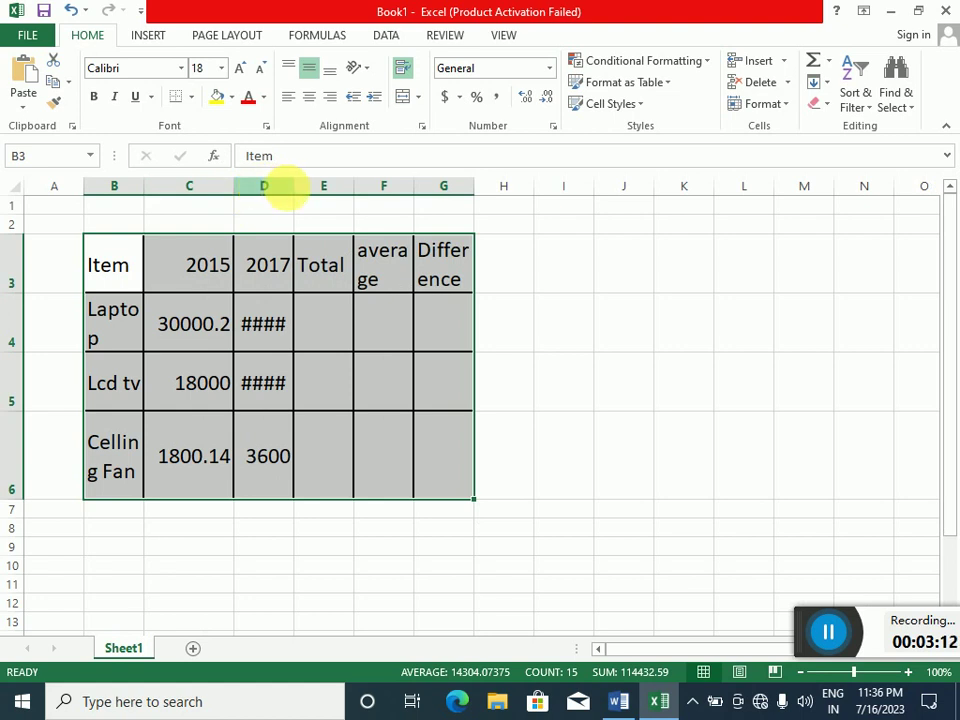
drag(302, 195, 322, 197)
click(384, 375)
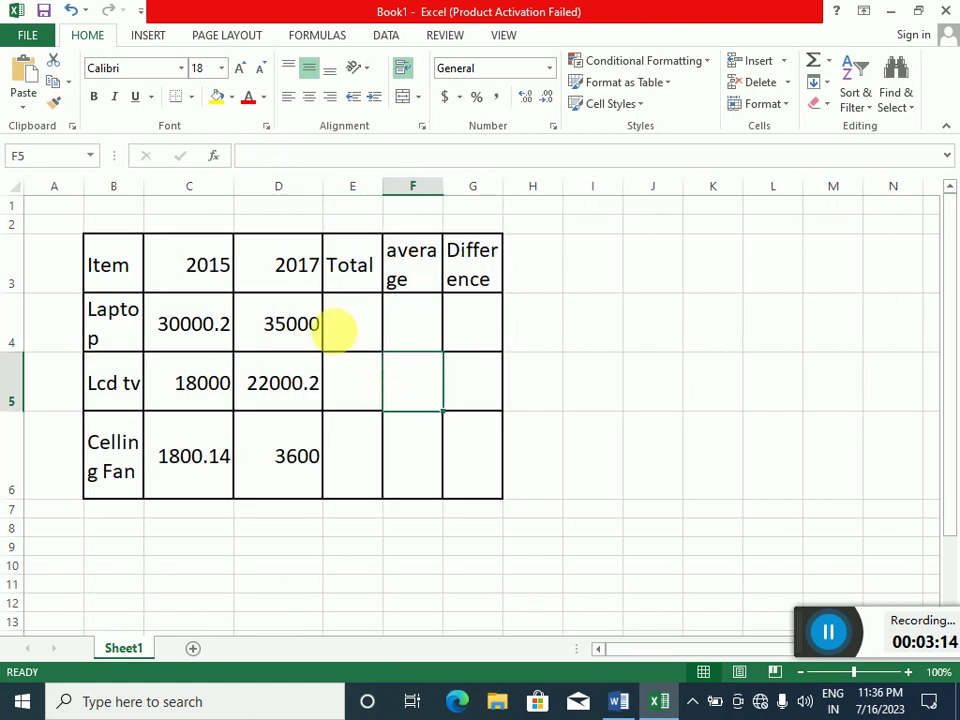
drag(120, 191, 484, 196)
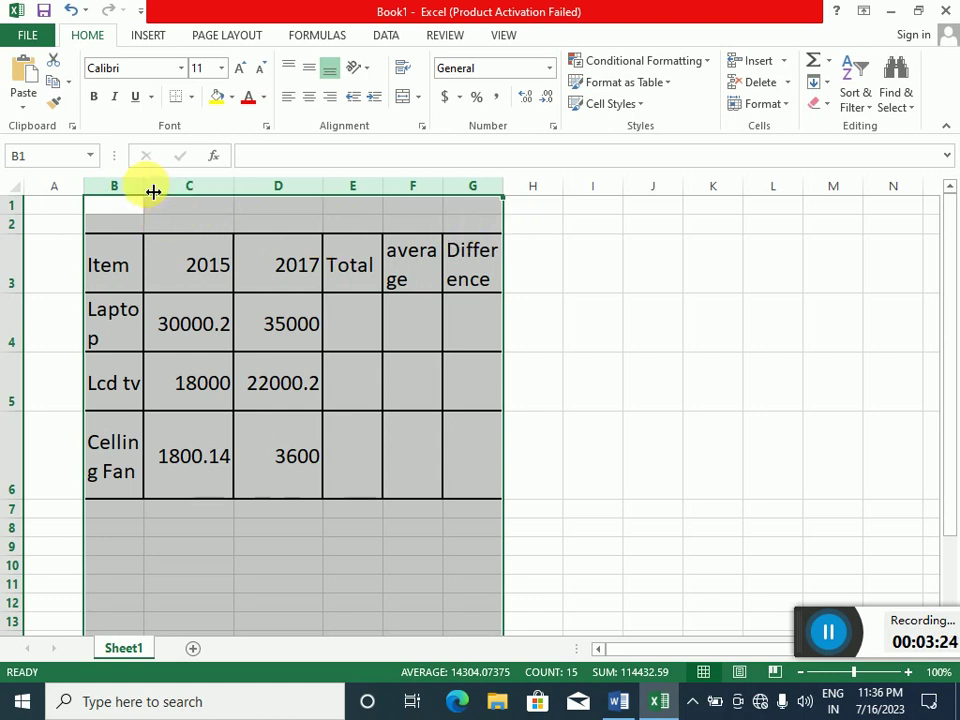
- Widen columns B–G so every label fits, then select the table range B3:G6
drag(154, 191, 201, 197)
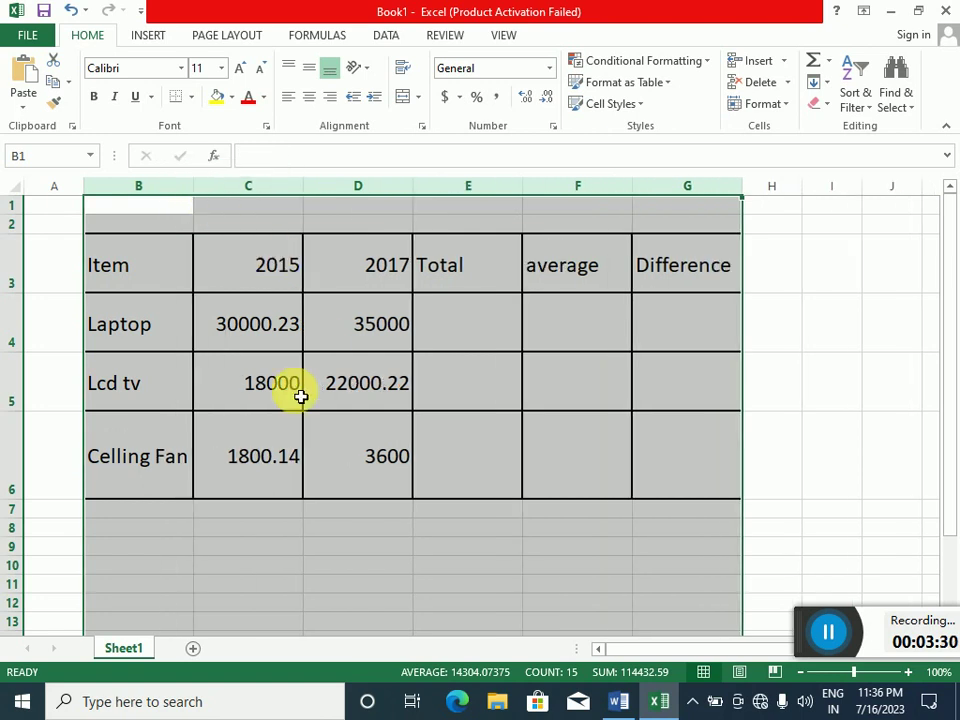
click(422, 375)
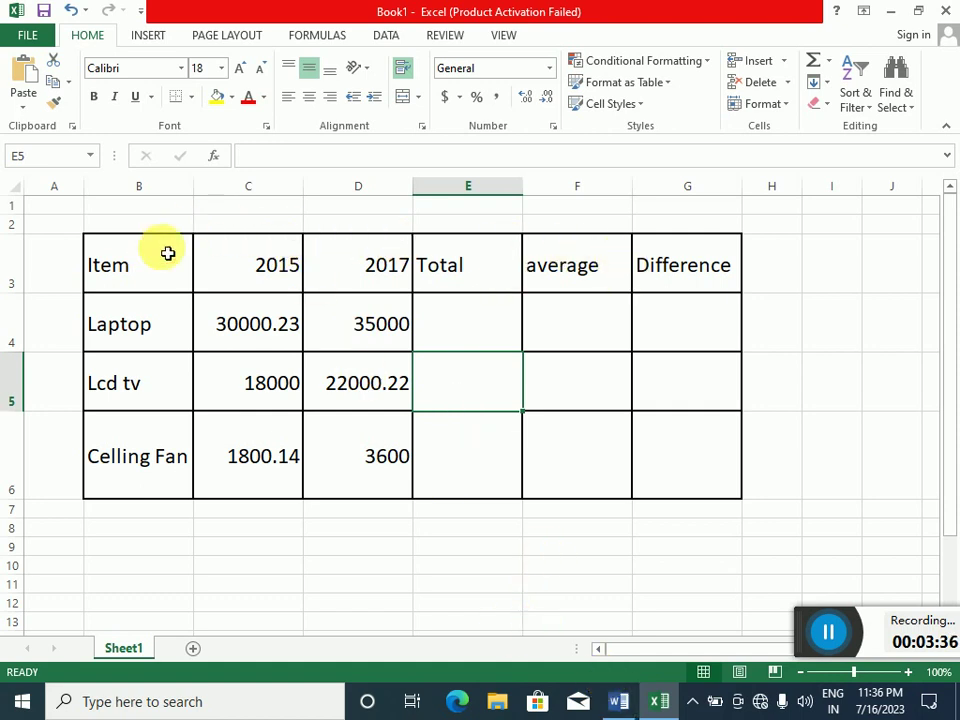
drag(168, 253, 701, 484)
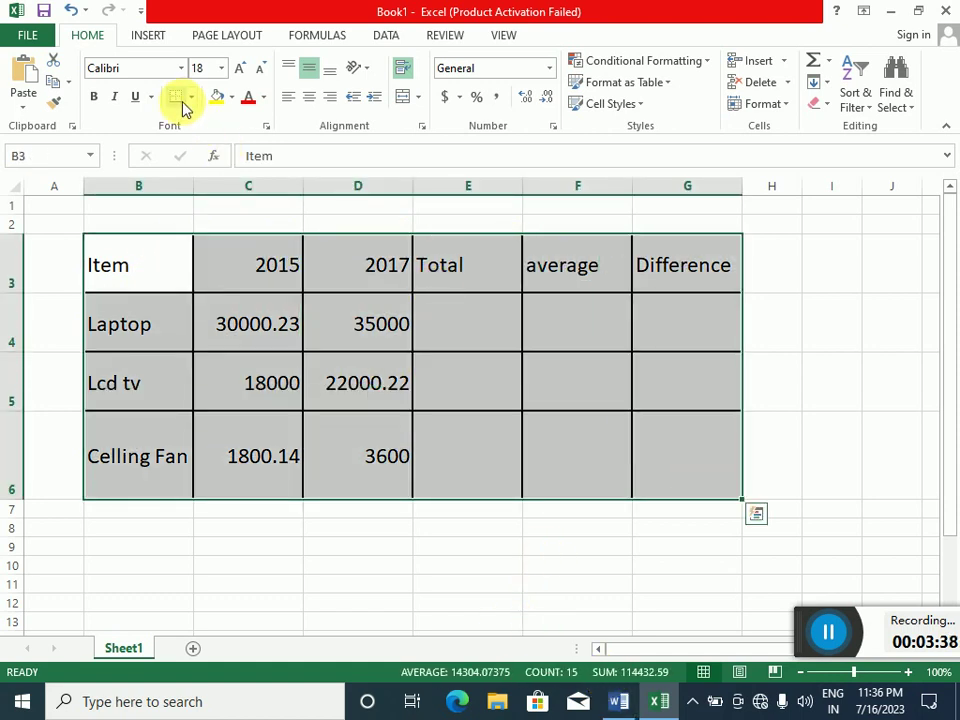
- Undo the row-height change and apply No Border to the sales table B3:G6
key(ctrl+z)
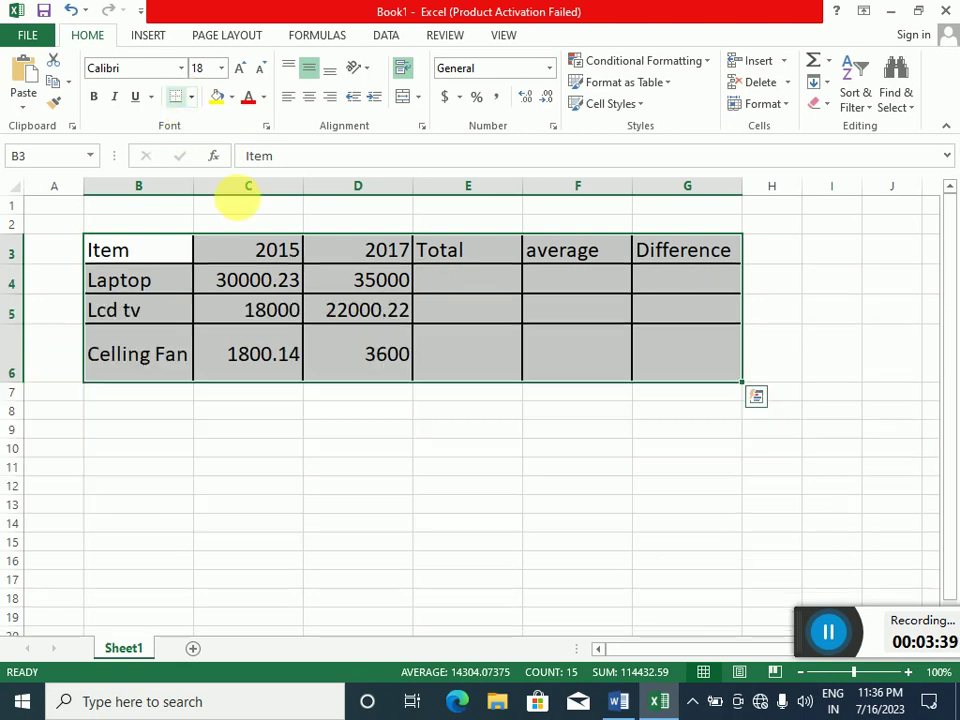
click(192, 104)
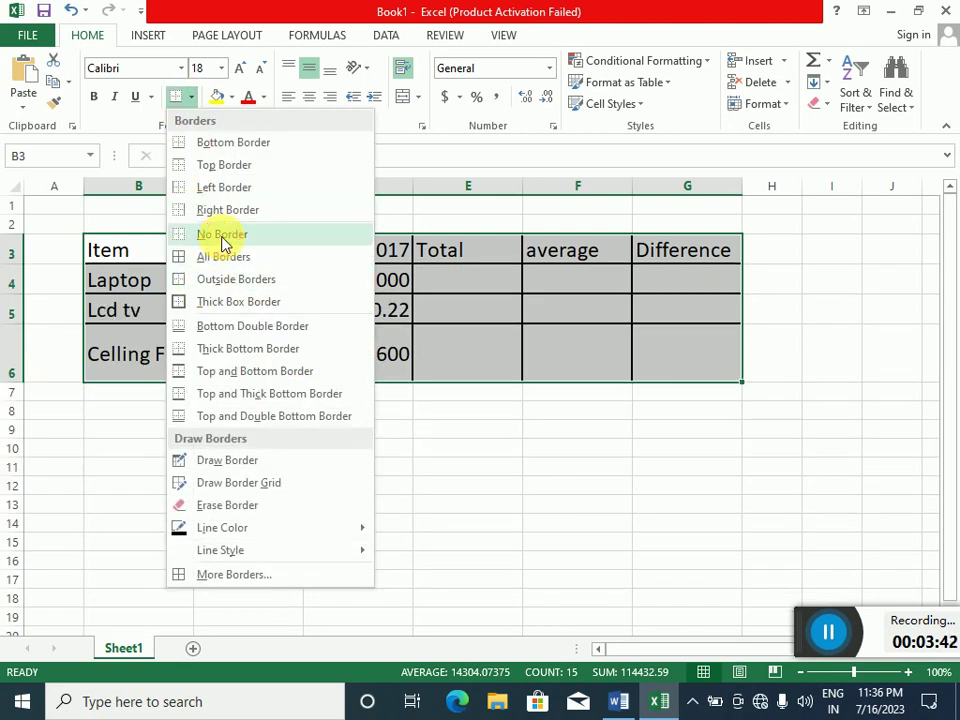
click(223, 234)
click(362, 477)
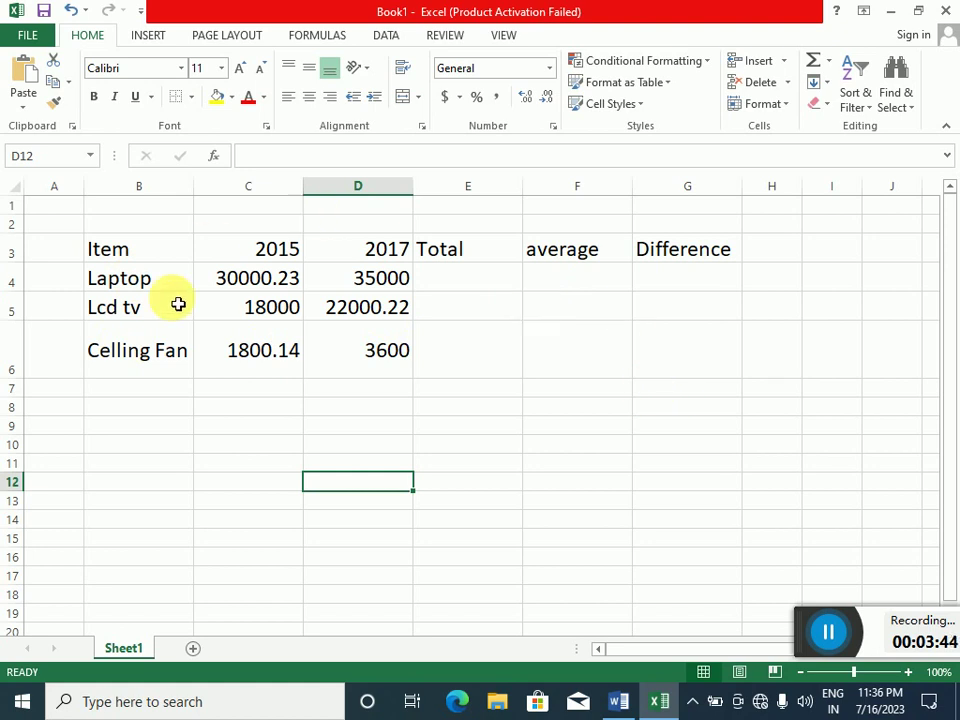
click(619, 700)
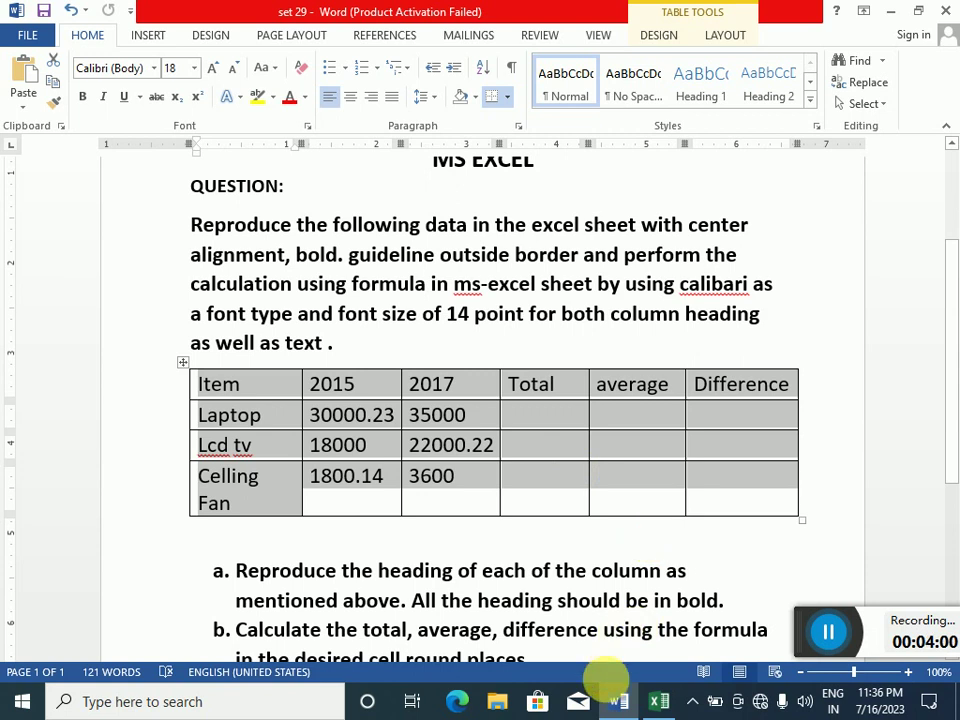
click(657, 699)
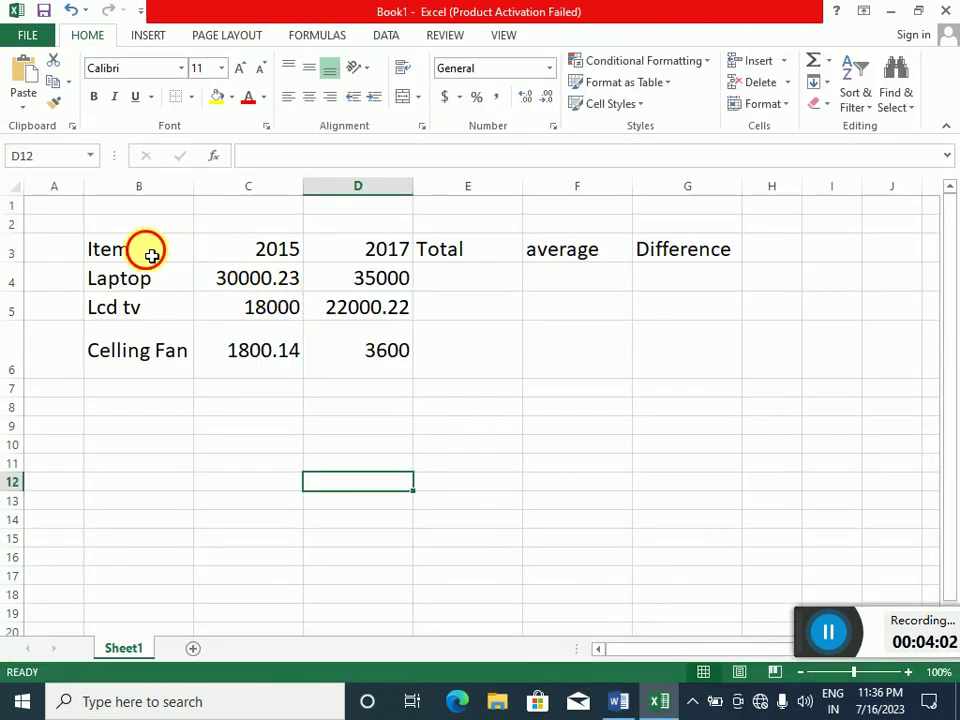
- Make the B3:G6 table text centred and bold, and set its font size to 18
drag(150, 254, 716, 351)
click(309, 99)
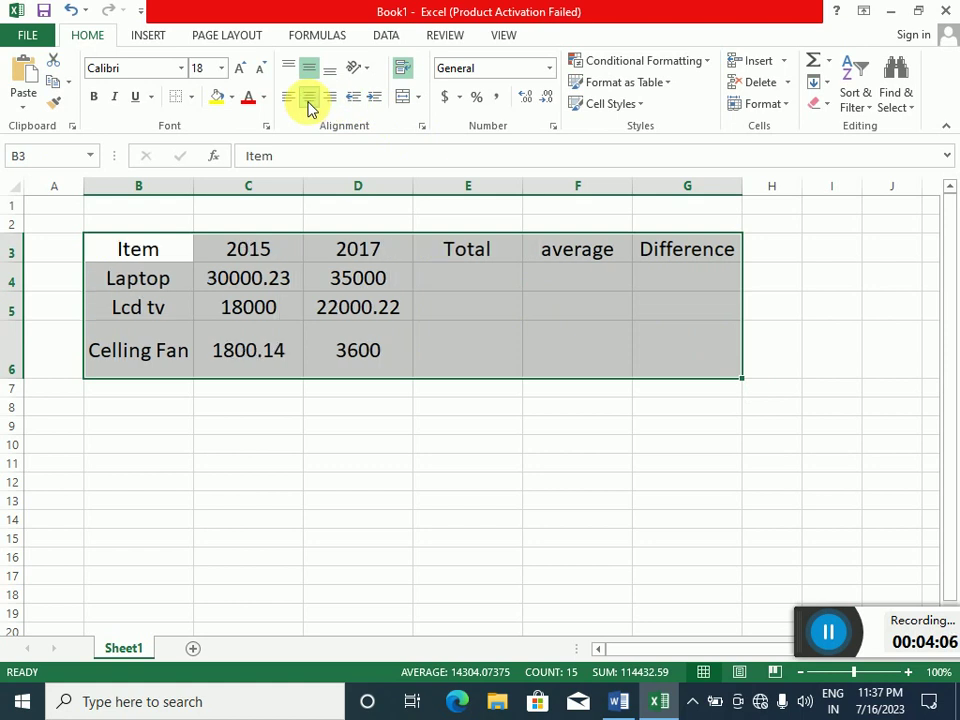
click(95, 100)
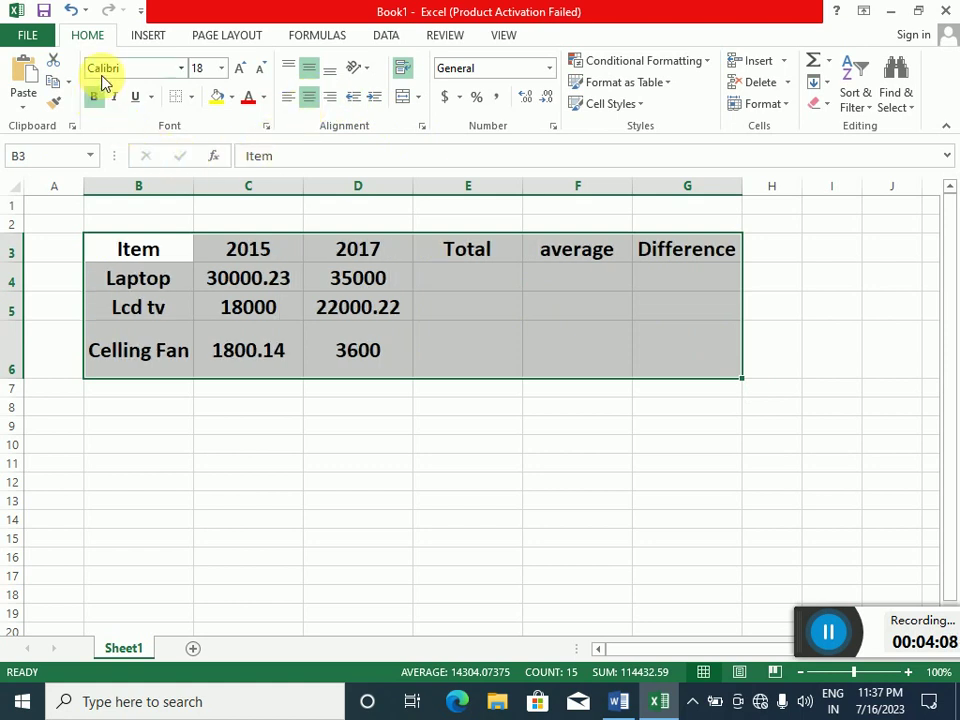
click(222, 72)
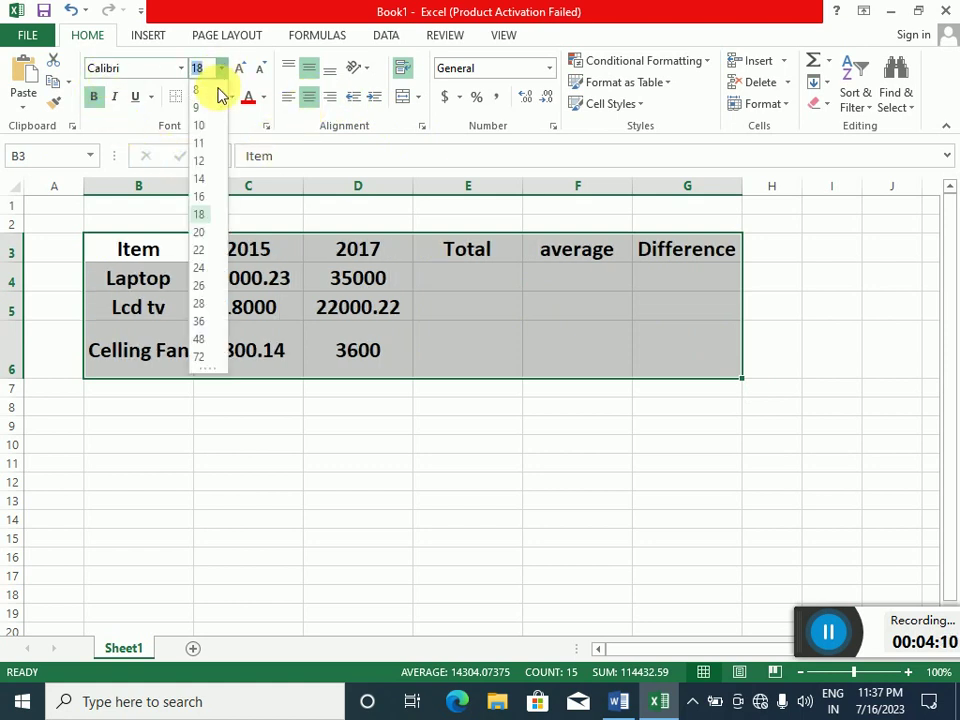
click(205, 180)
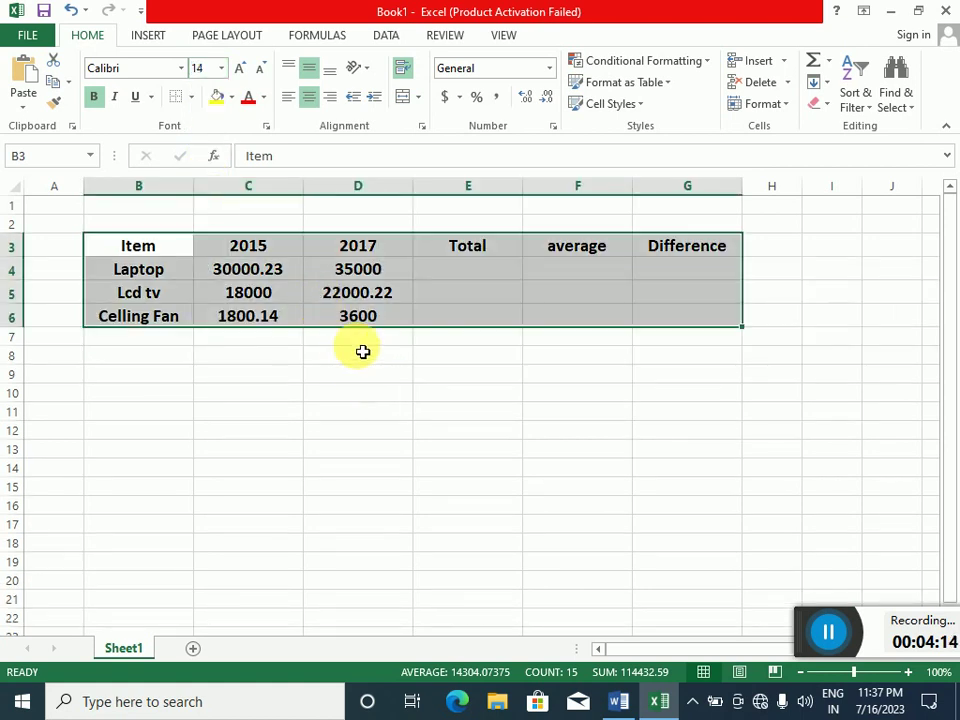
click(223, 68)
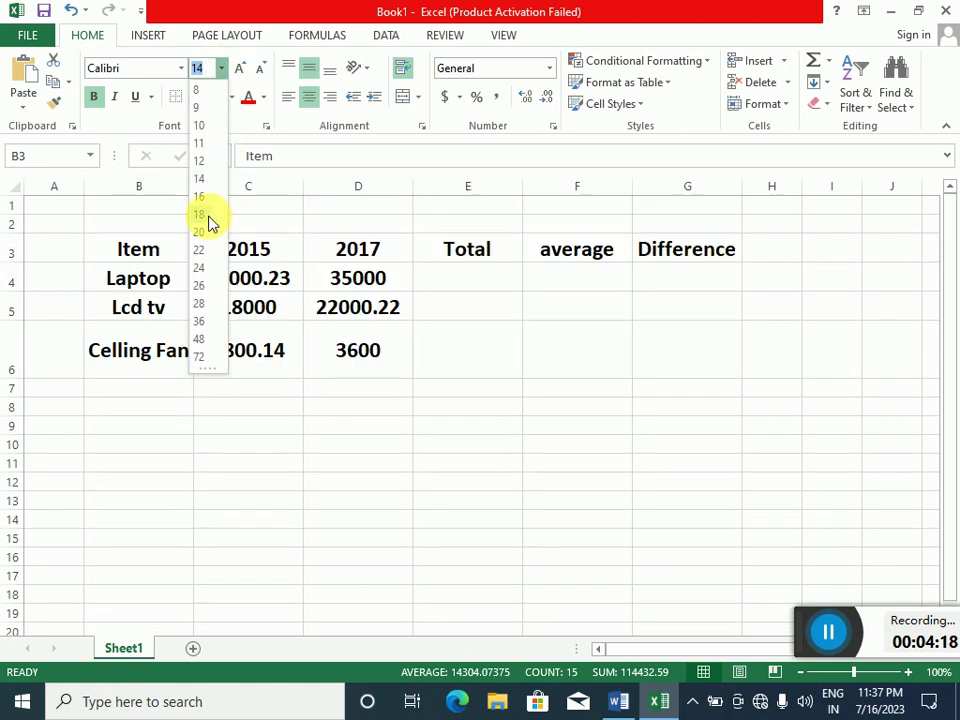
click(211, 217)
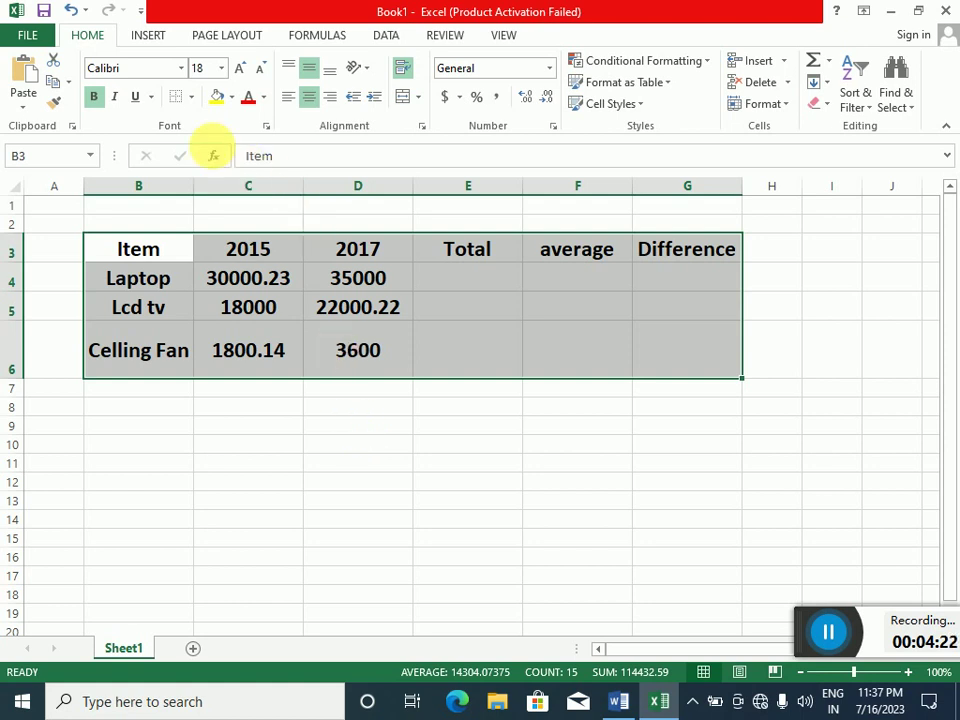
- Apply Outside Borders to the sales table B3:G6
click(194, 97)
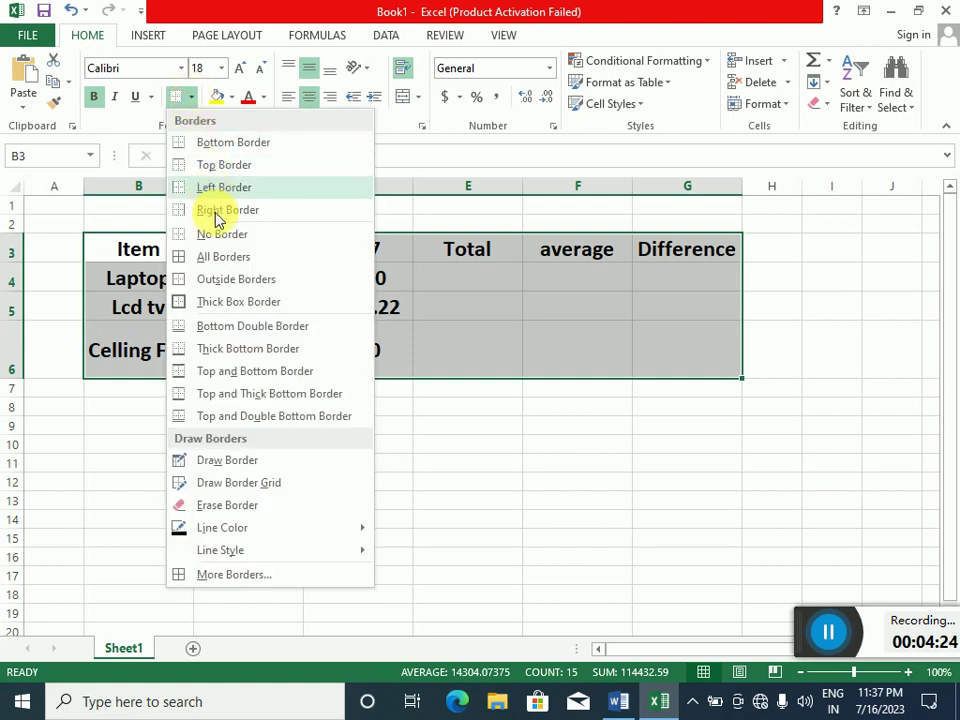
click(240, 281)
click(382, 430)
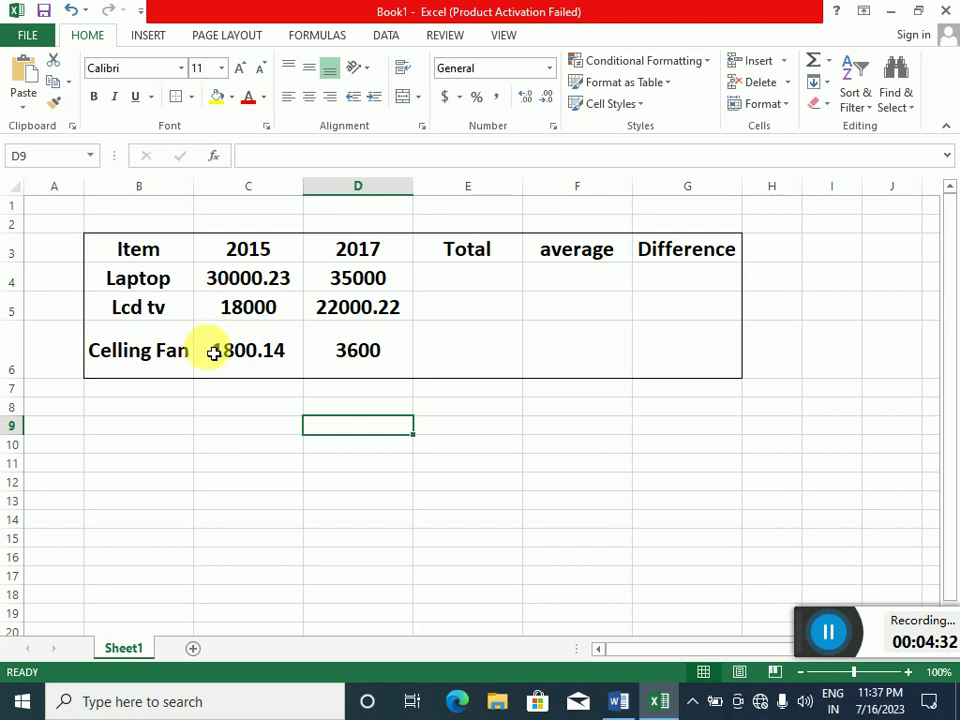
click(477, 282)
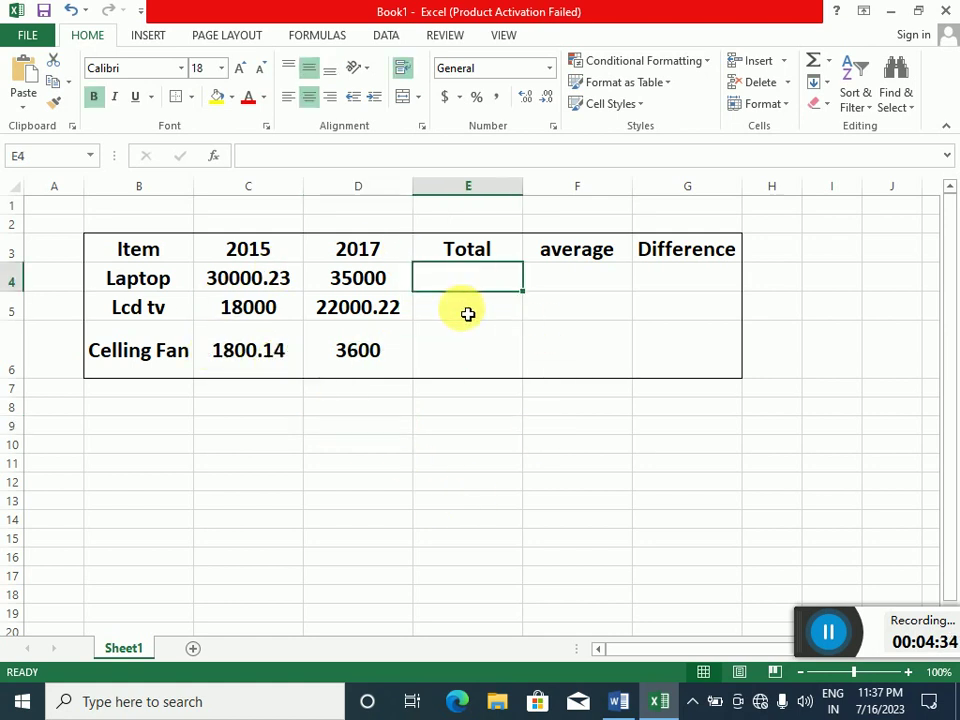
- In the Word question, highlight the required font size 14 and scroll through tasks a–d
click(620, 701)
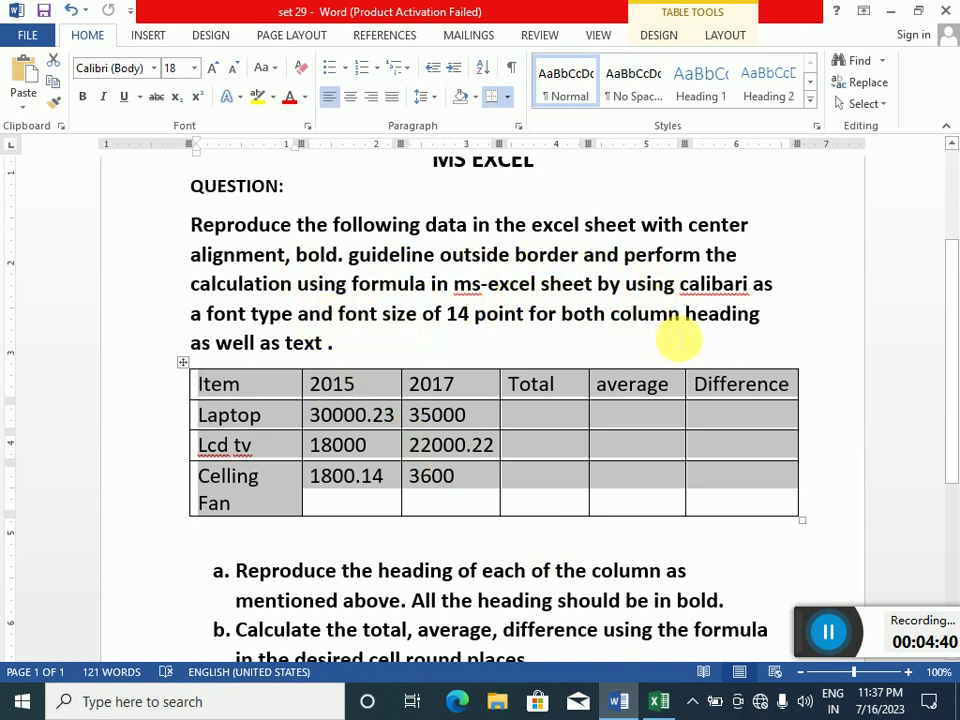
double_click(457, 316)
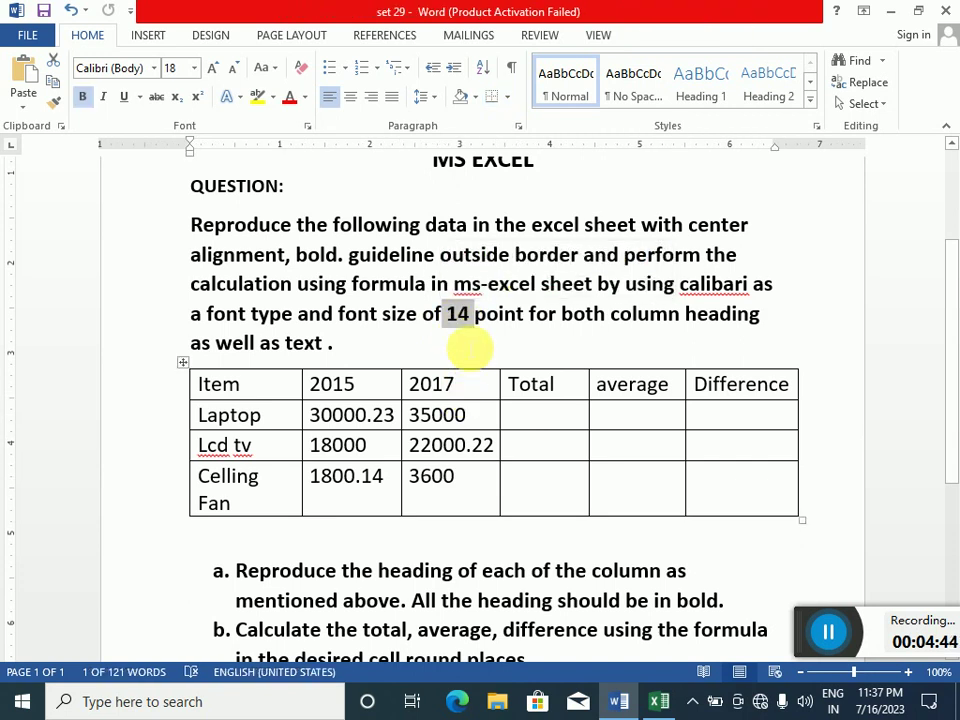
scroll(457, 370, down, 5)
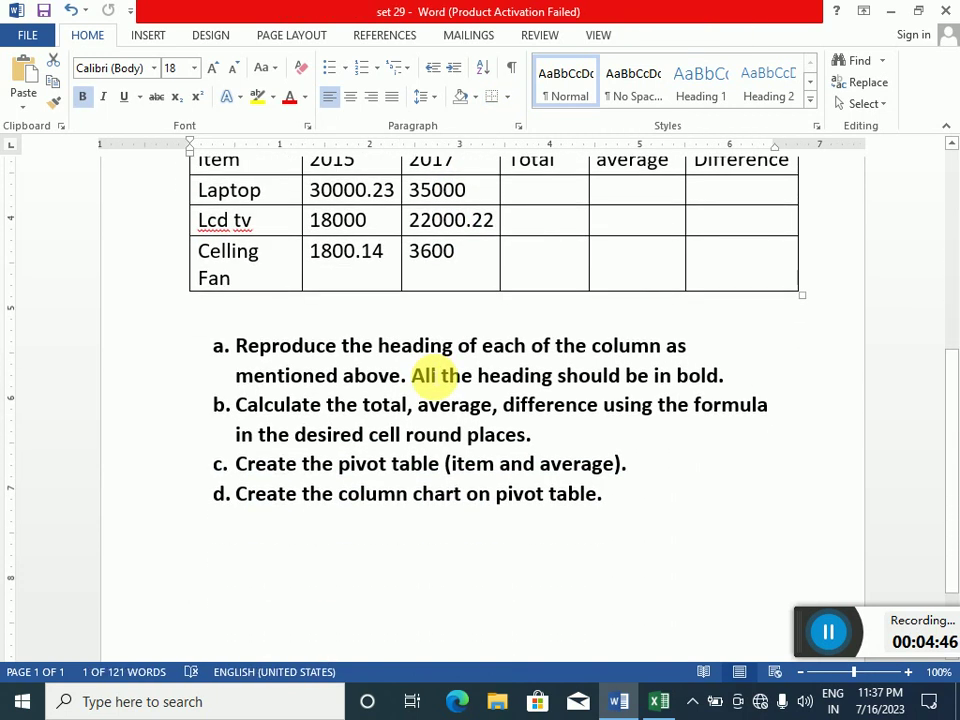
scroll(433, 375, down, 1)
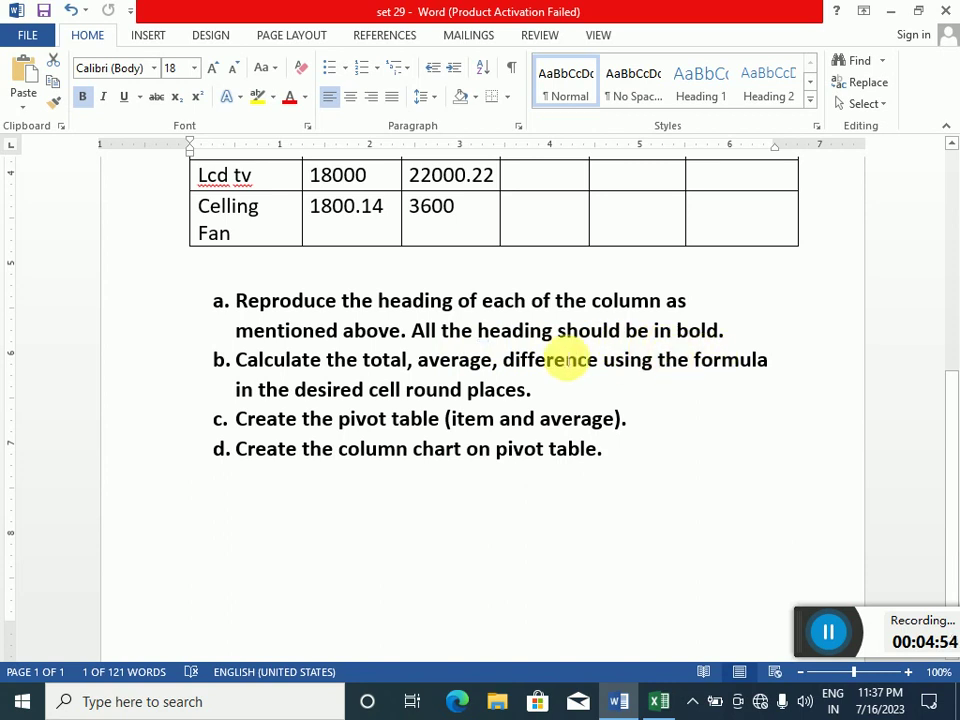
scroll(432, 372, up, 3)
scroll(430, 385, down, 1)
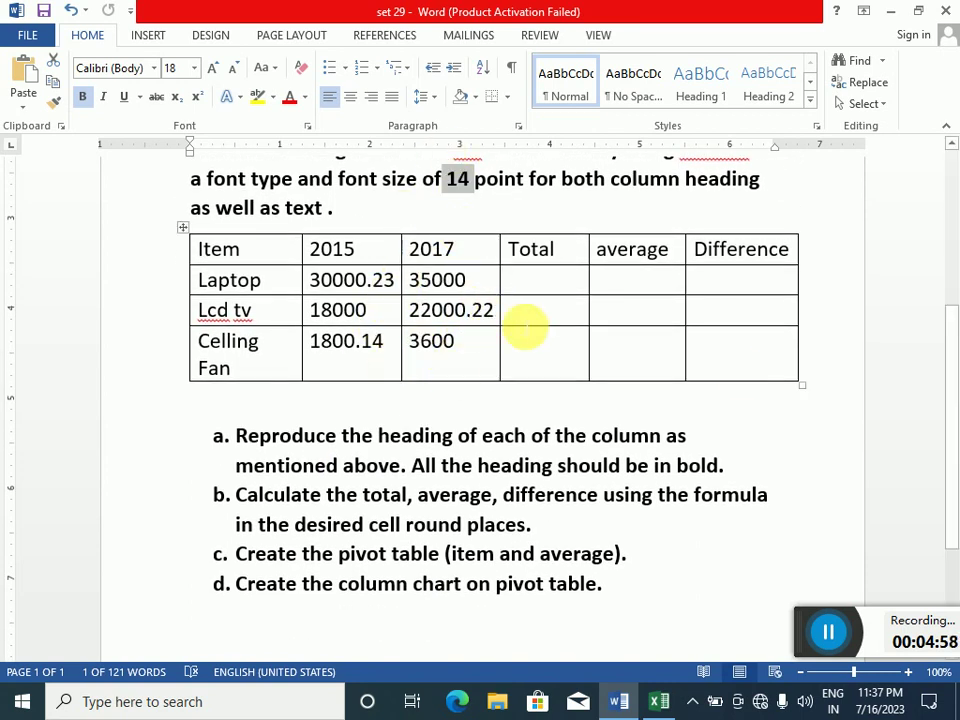
scroll(720, 405, down, 3)
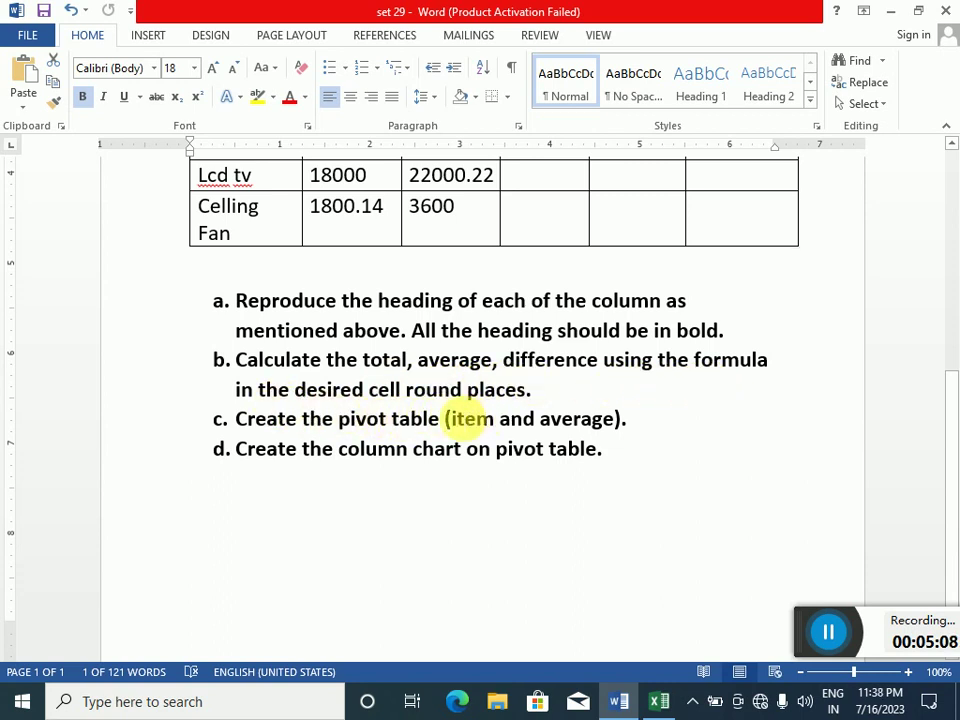
scroll(413, 375, up, 3)
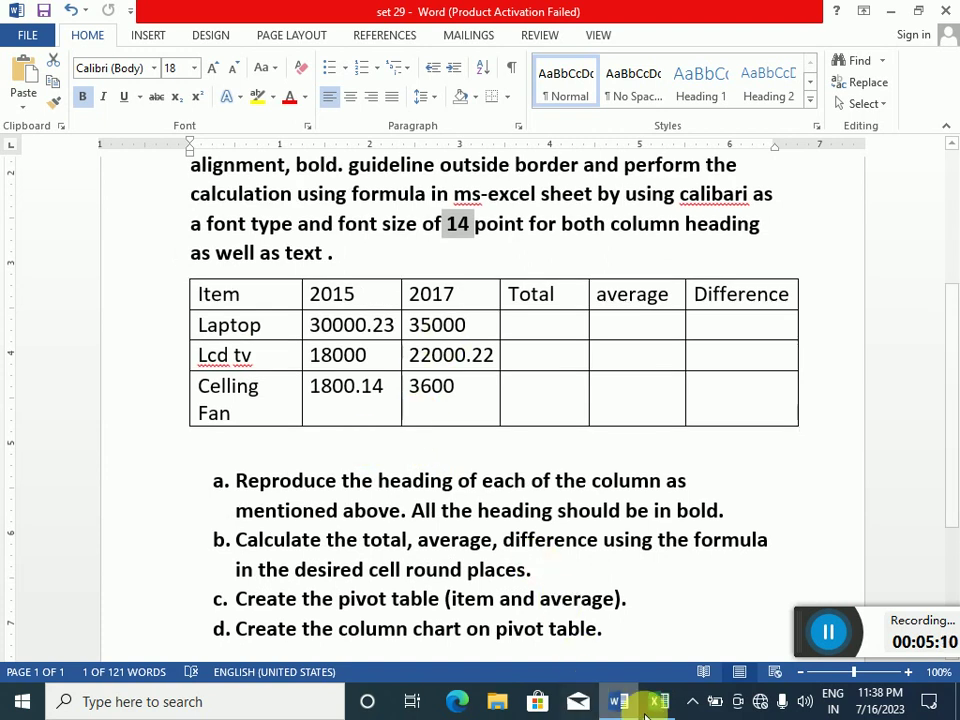
- Enter =SUM(C4:D4) in E4 to calculate the Laptop total
click(659, 701)
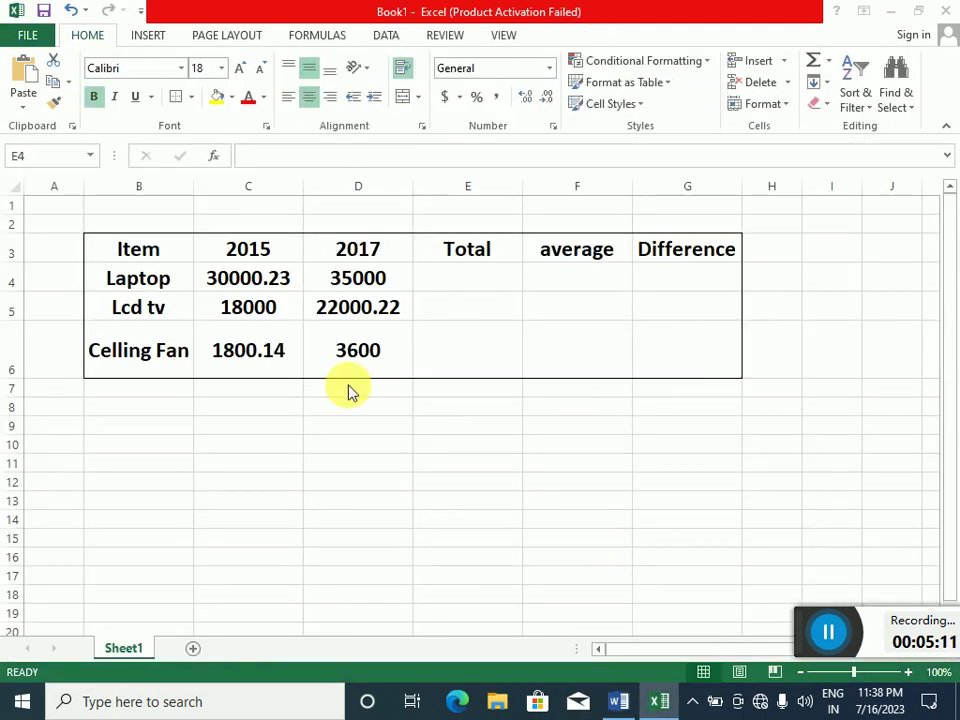
click(286, 289)
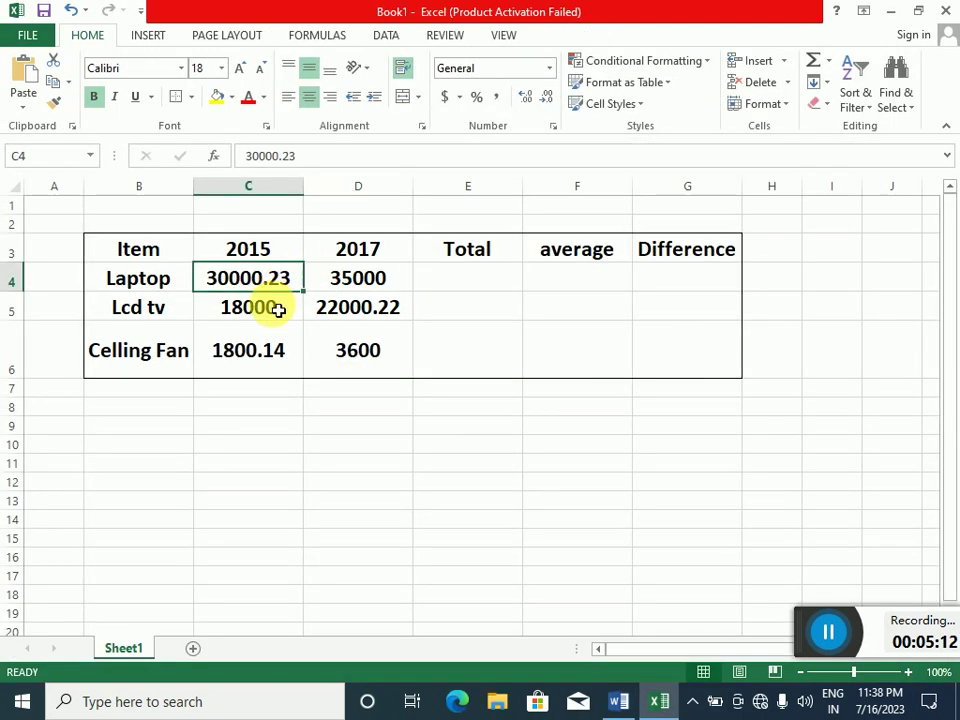
click(474, 287)
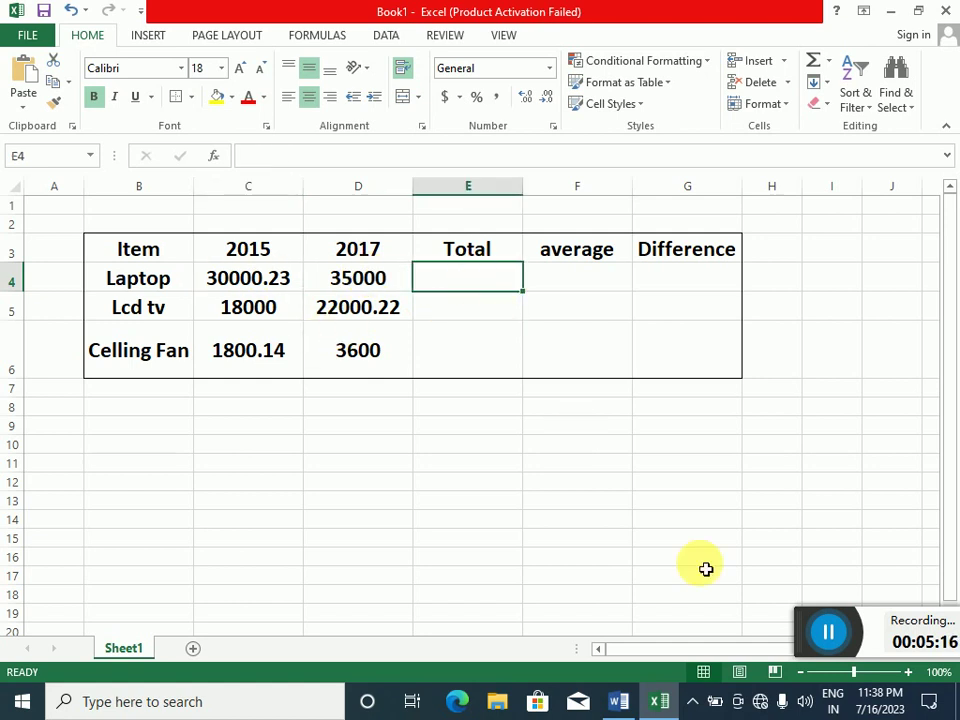
text(=s)
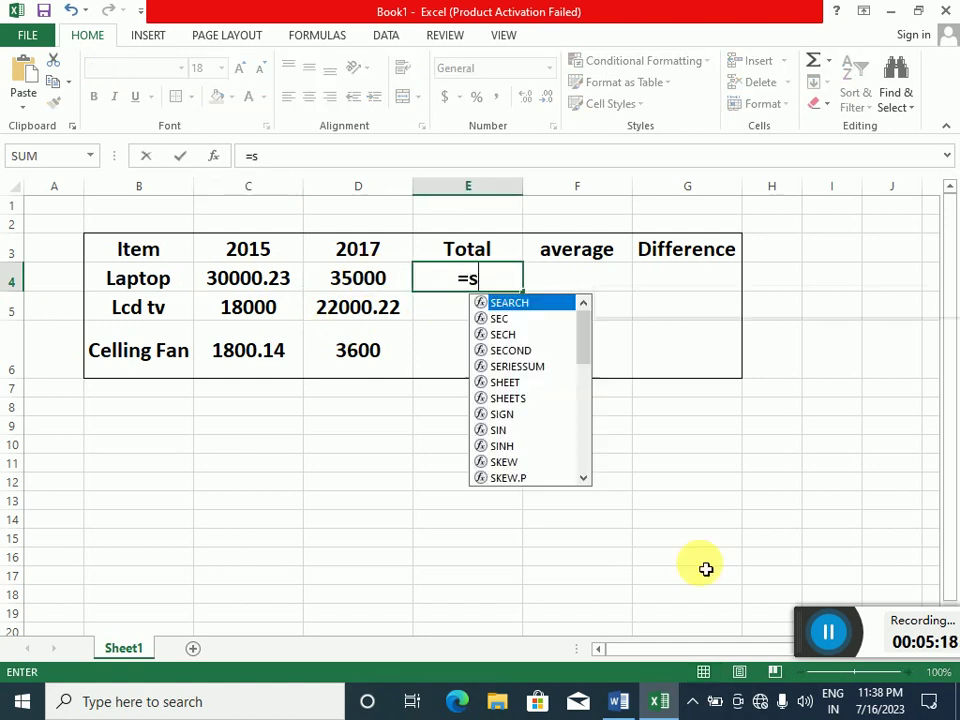
text(um()
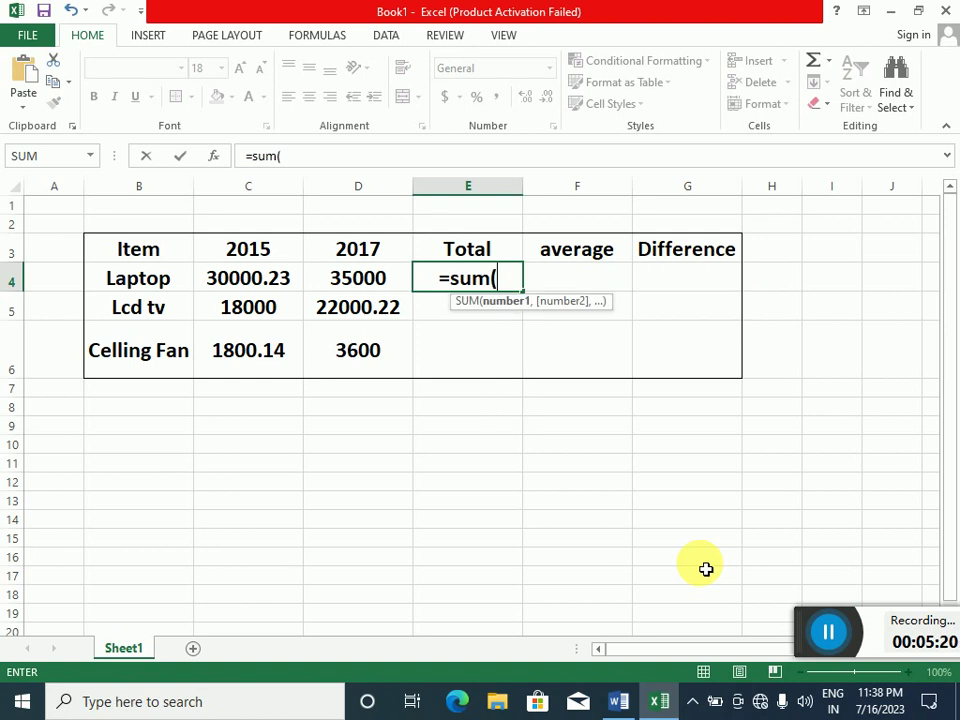
click(285, 279)
drag(315, 279, 349, 280)
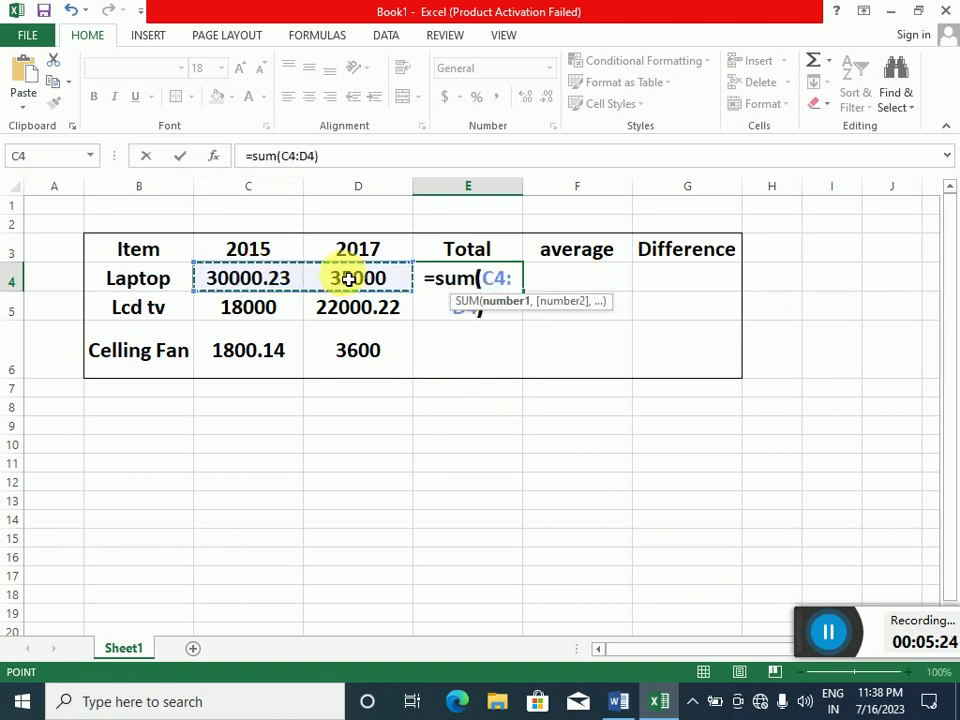
key(Return)
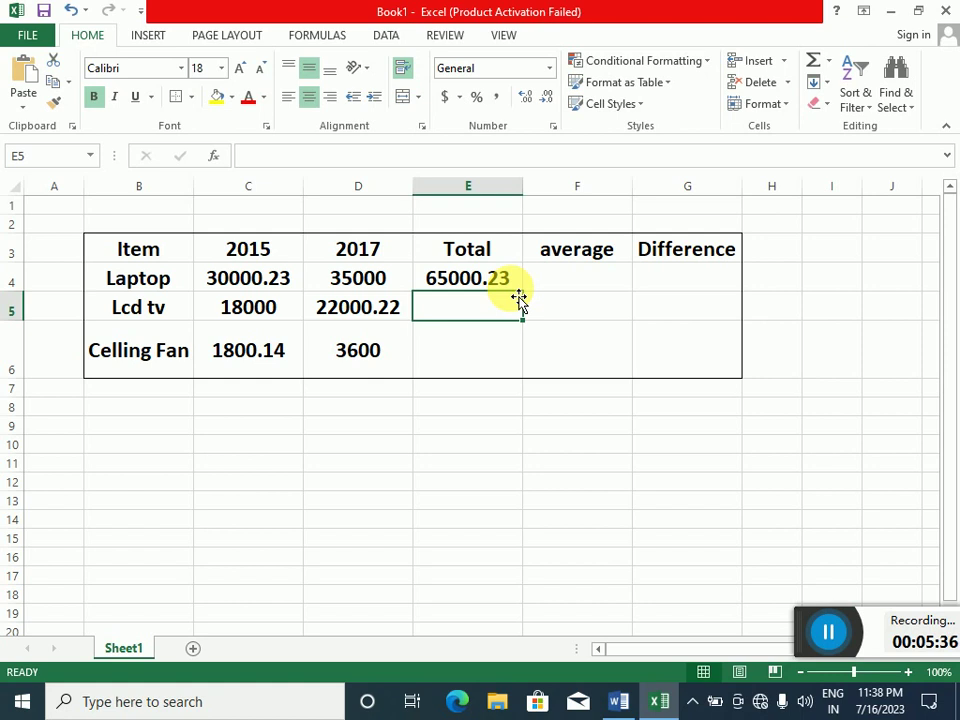
- Decrease E4's decimal places so the Laptop total shows 65000, then check the Word task sheet
click(485, 283)
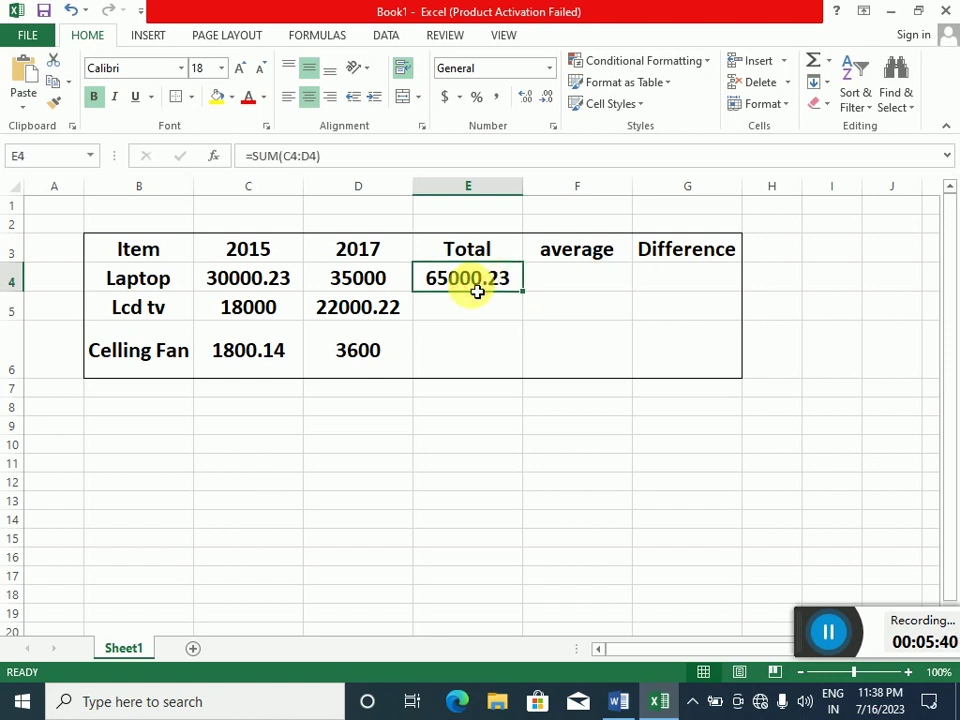
click(549, 98)
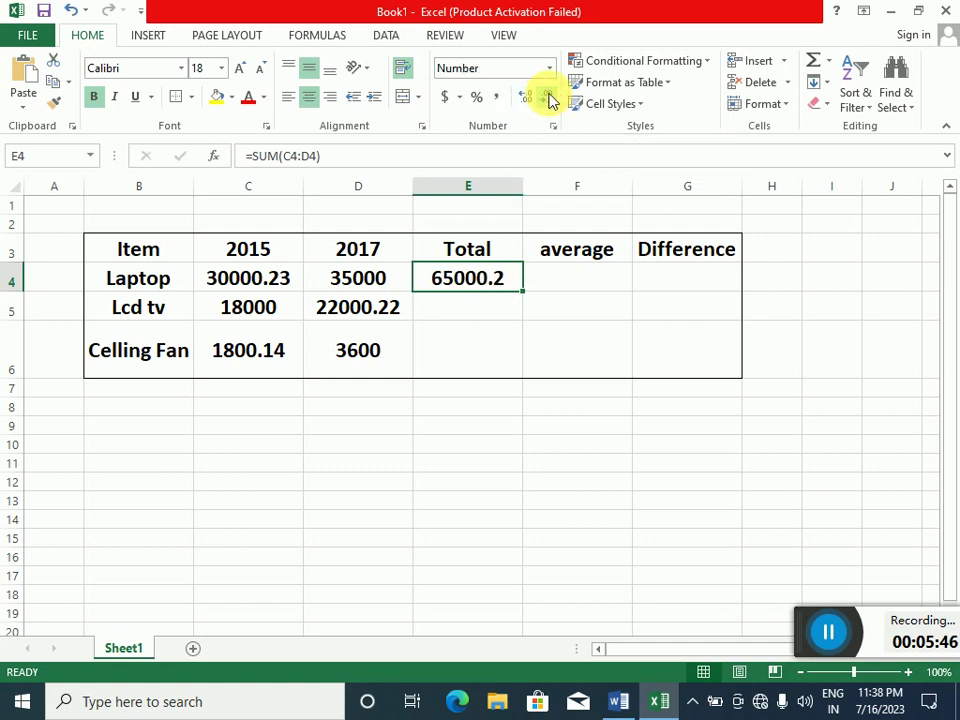
click(508, 313)
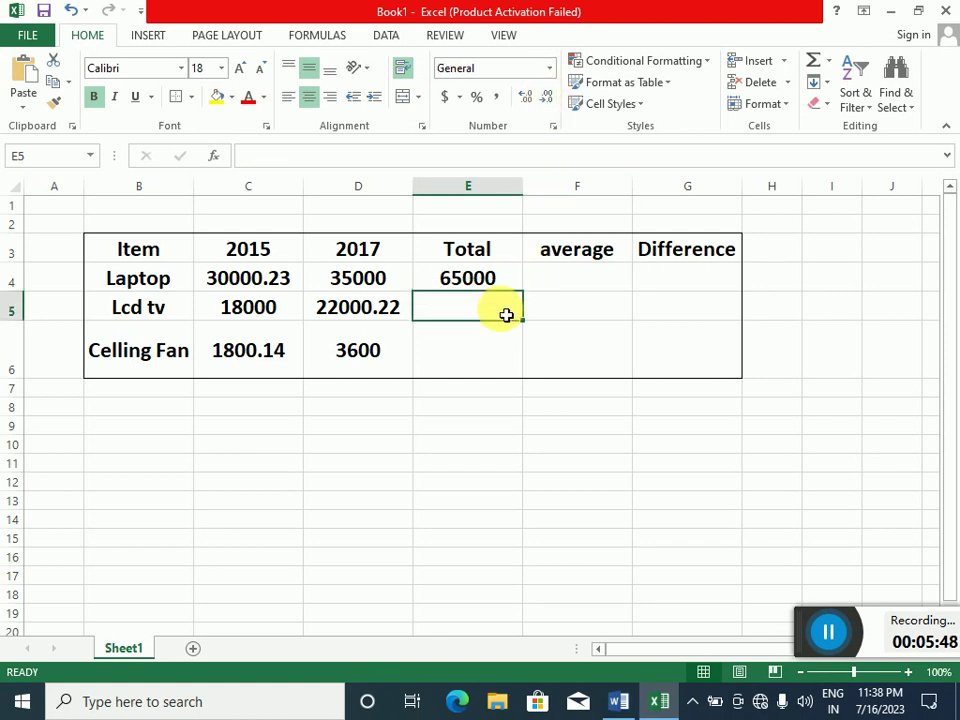
click(477, 279)
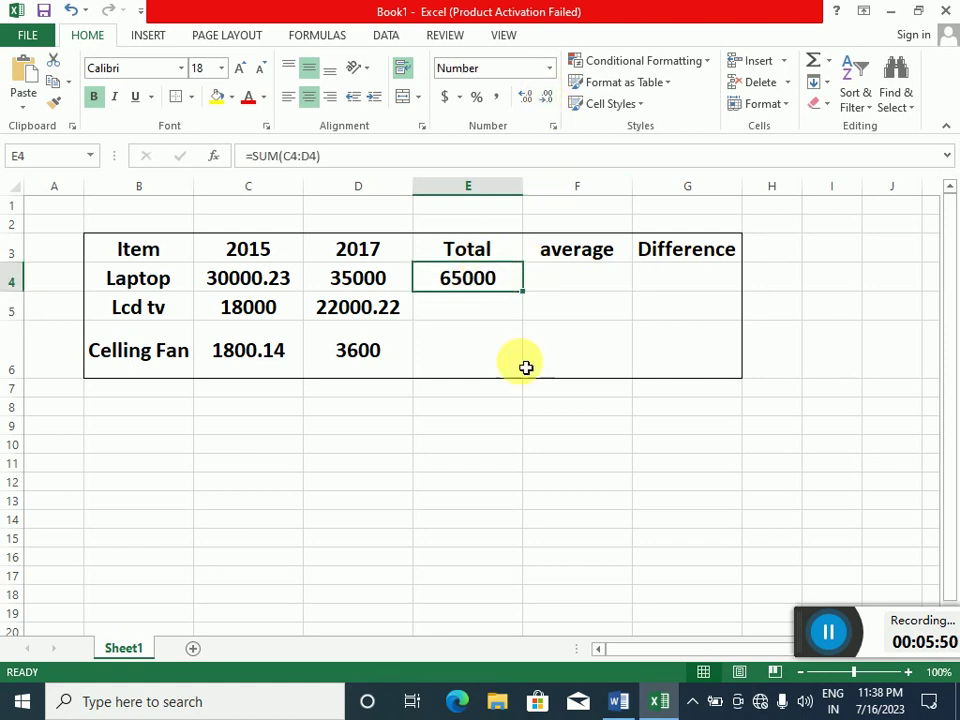
click(628, 702)
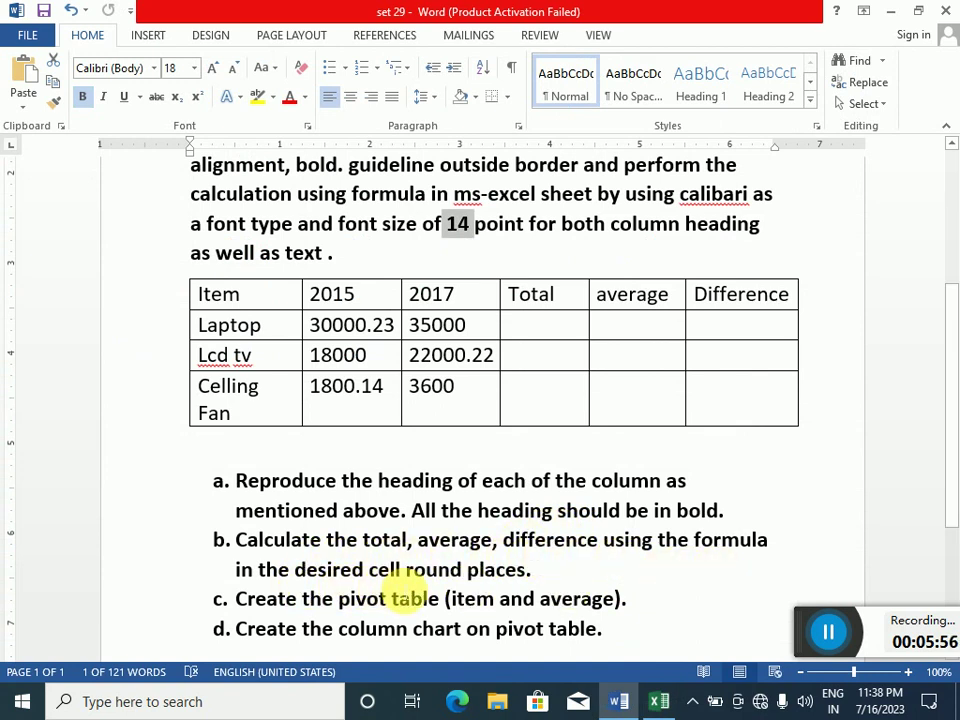
click(659, 702)
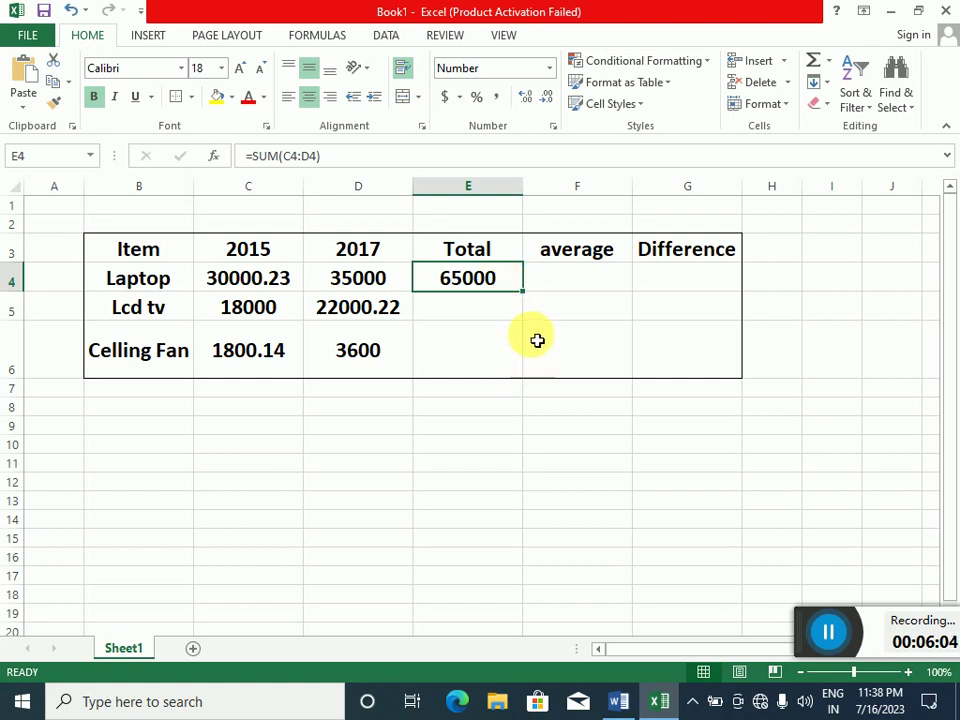
- Replace E4's total with =ROUND(SUM(C4:D4),0) and fill it down to E6 (65000, 40000, 5400)
click(486, 294)
click(485, 285)
key(Delete)
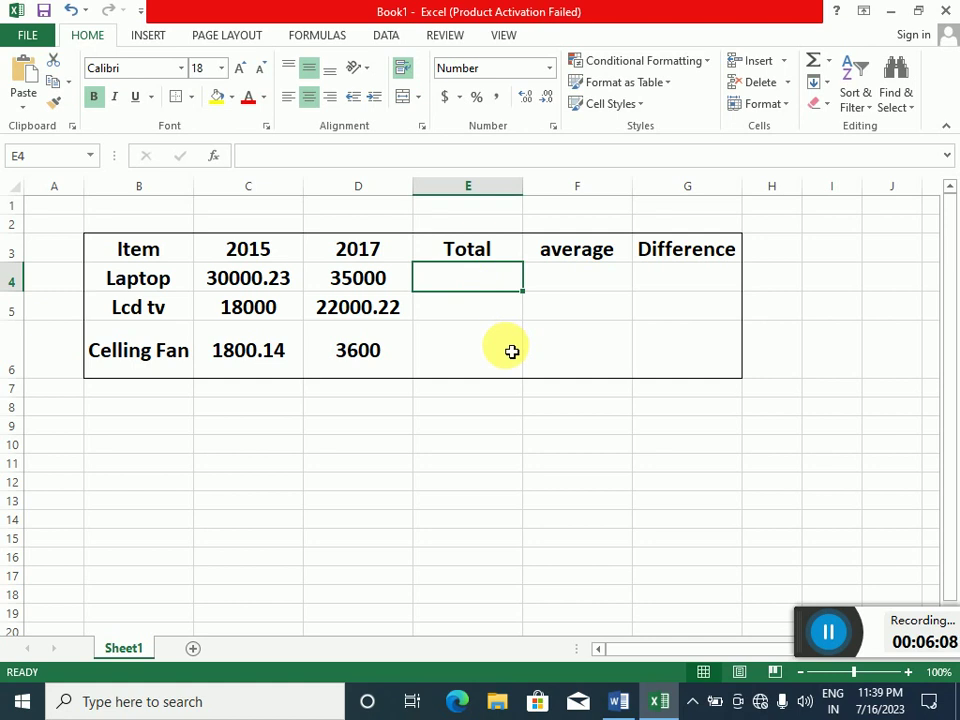
text(=)
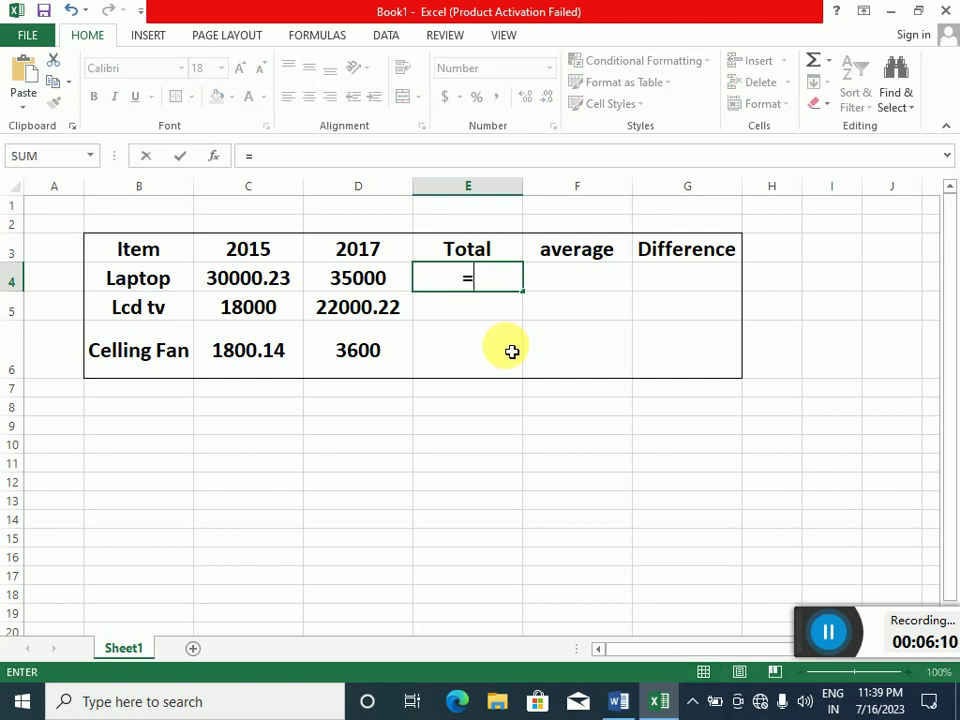
text(round)
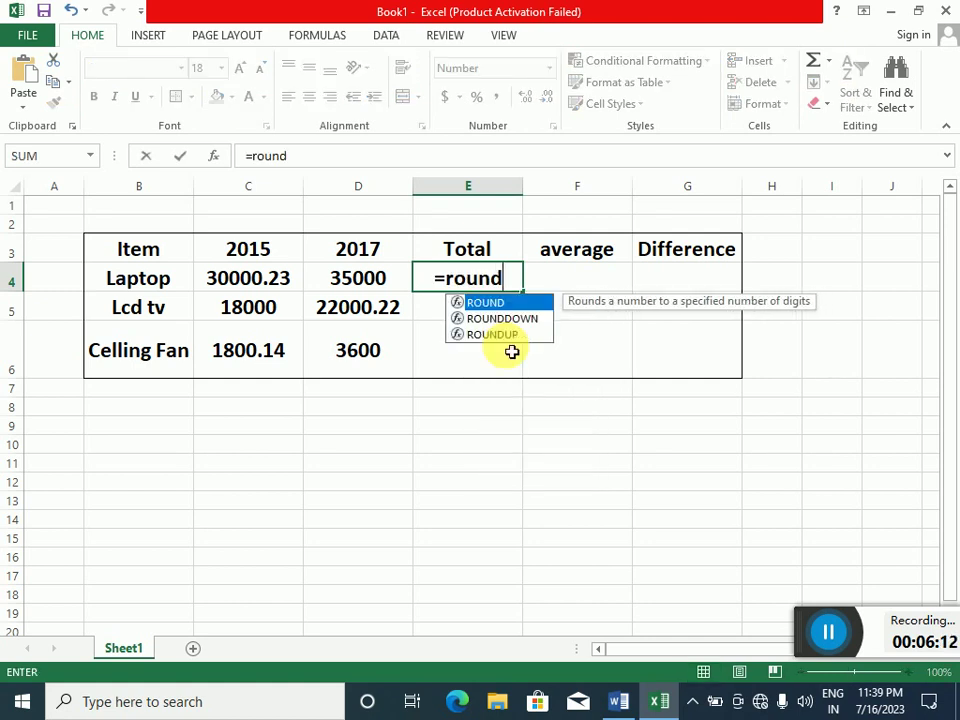
text(()
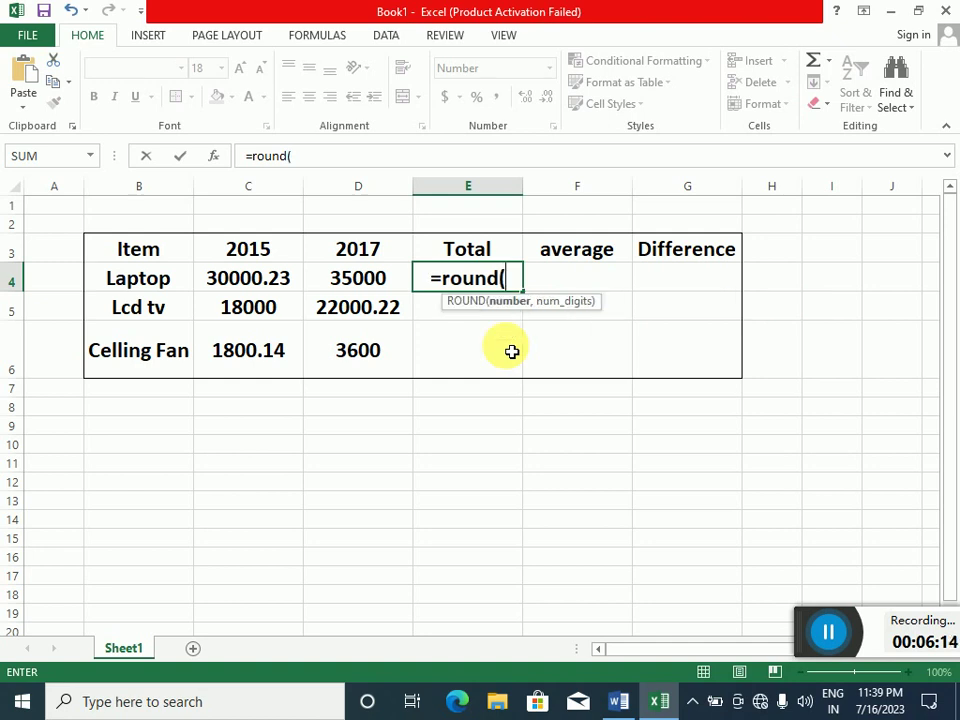
text(su)
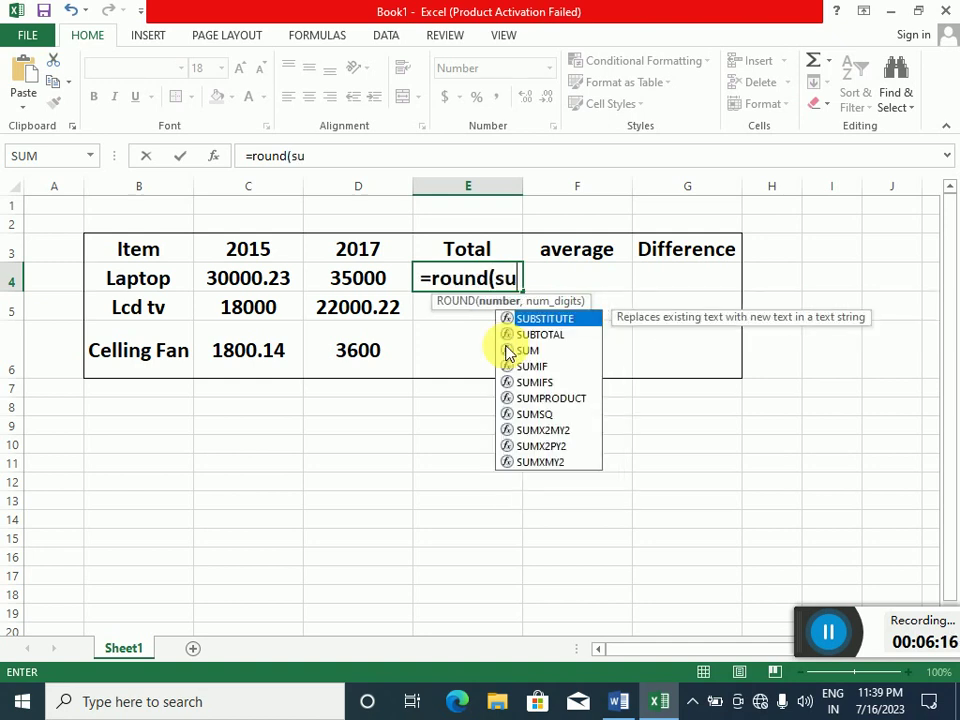
text(m()
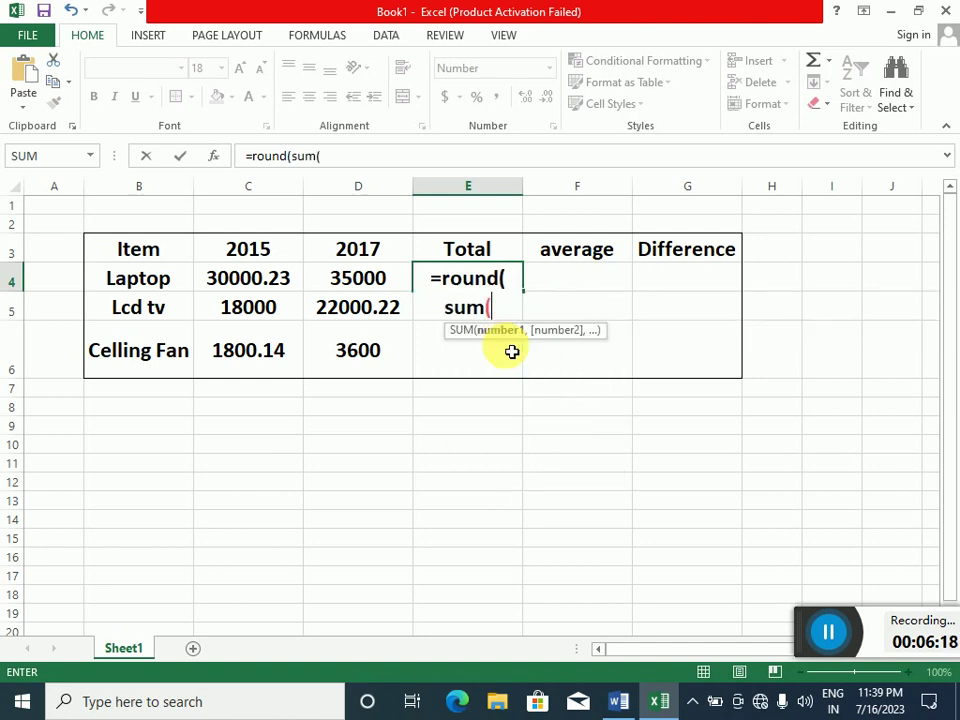
drag(253, 279, 355, 285)
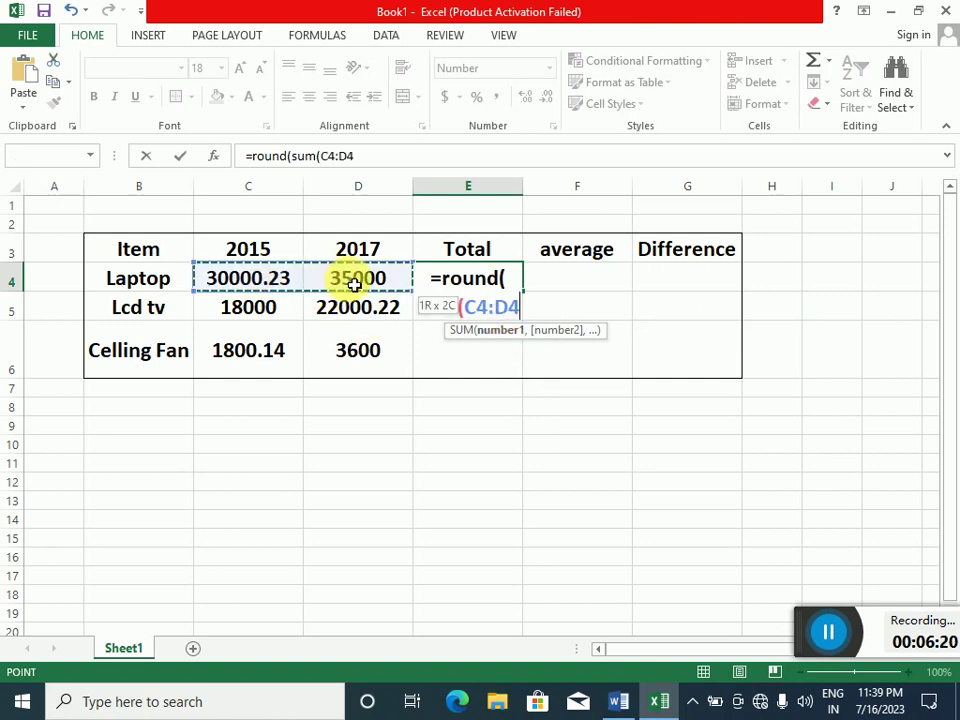
text())
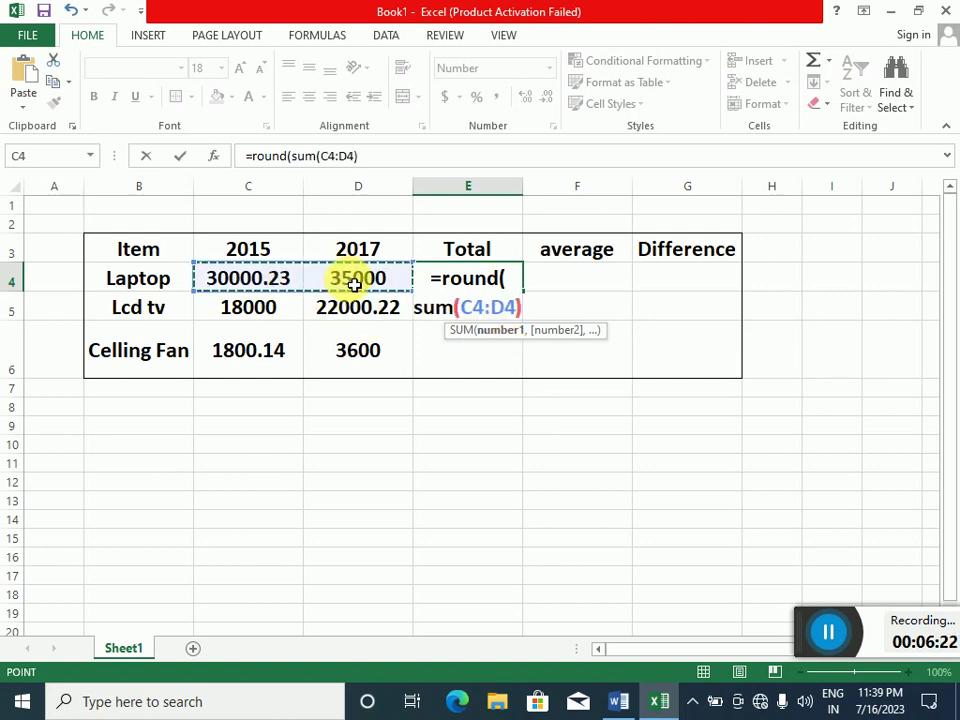
text(,0))
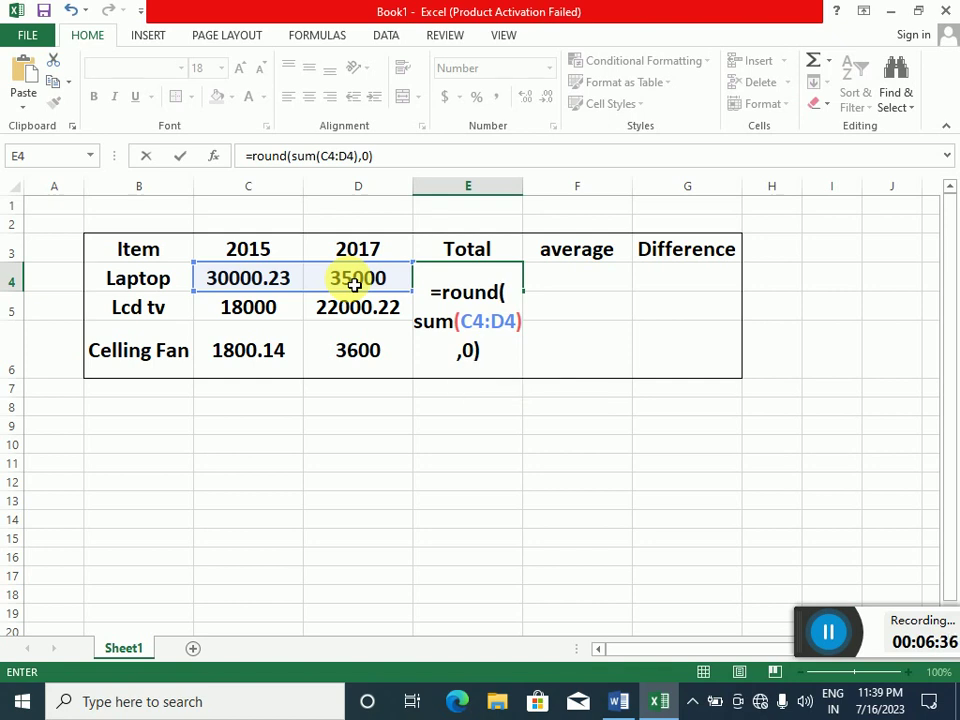
key(Return)
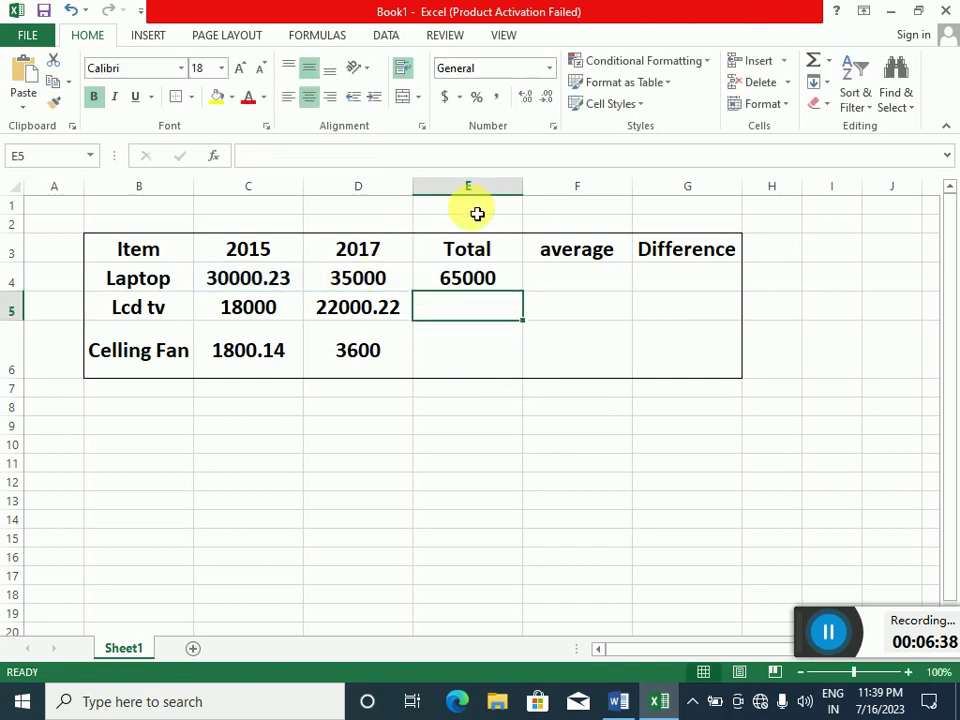
click(466, 277)
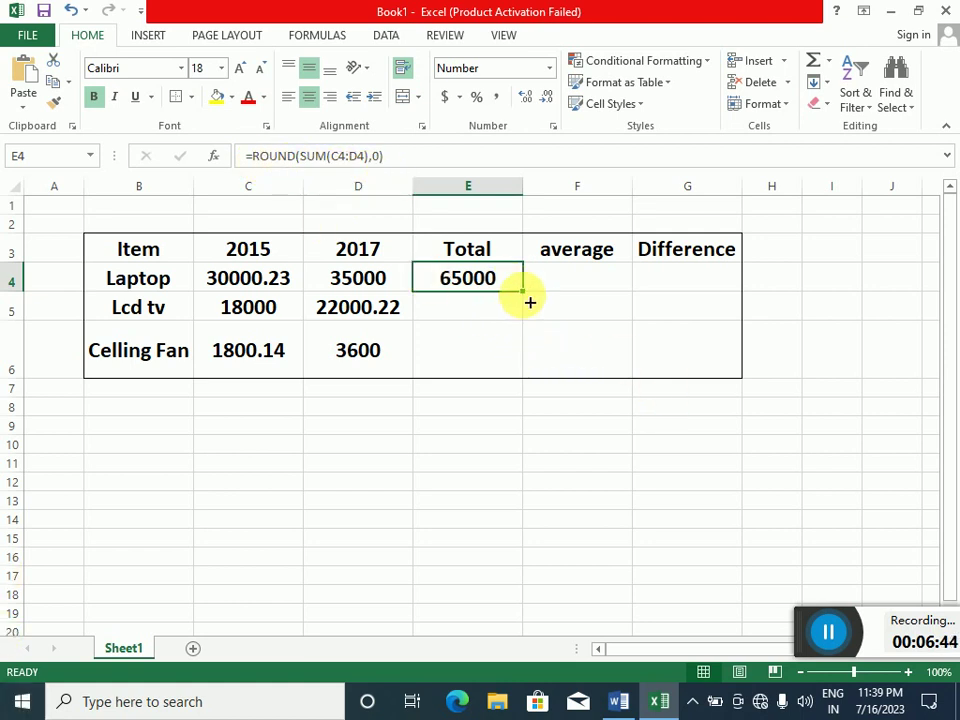
drag(531, 297, 519, 378)
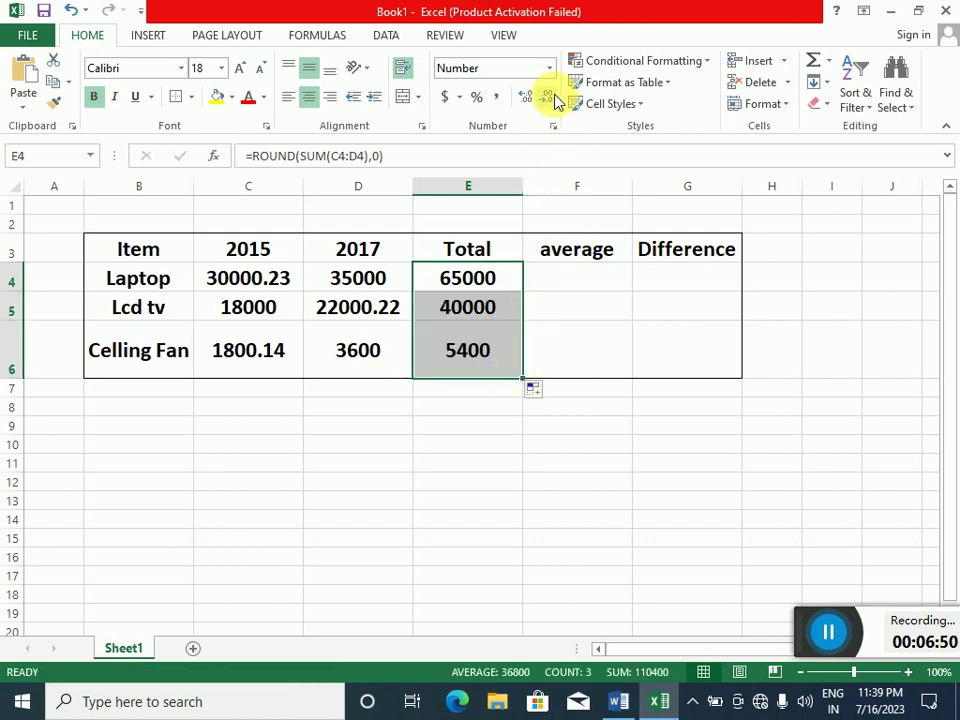
- Enter =ROUND(AVERAGE(C4:D4),0) in F4 and fill it down to F6 (32500, 20000, 2700)
click(580, 283)
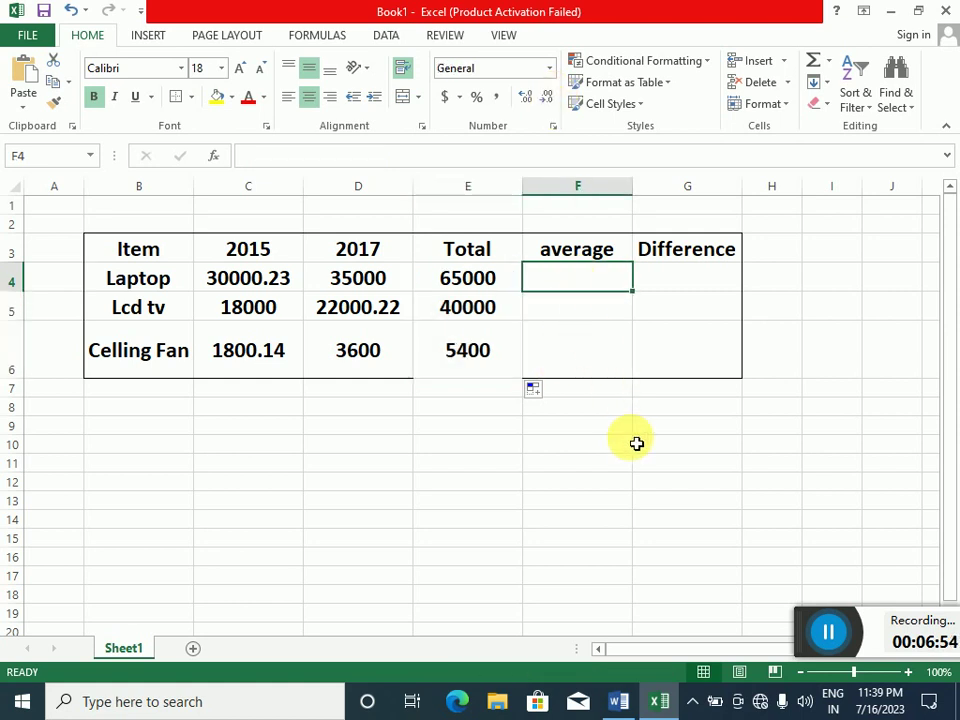
text(=)
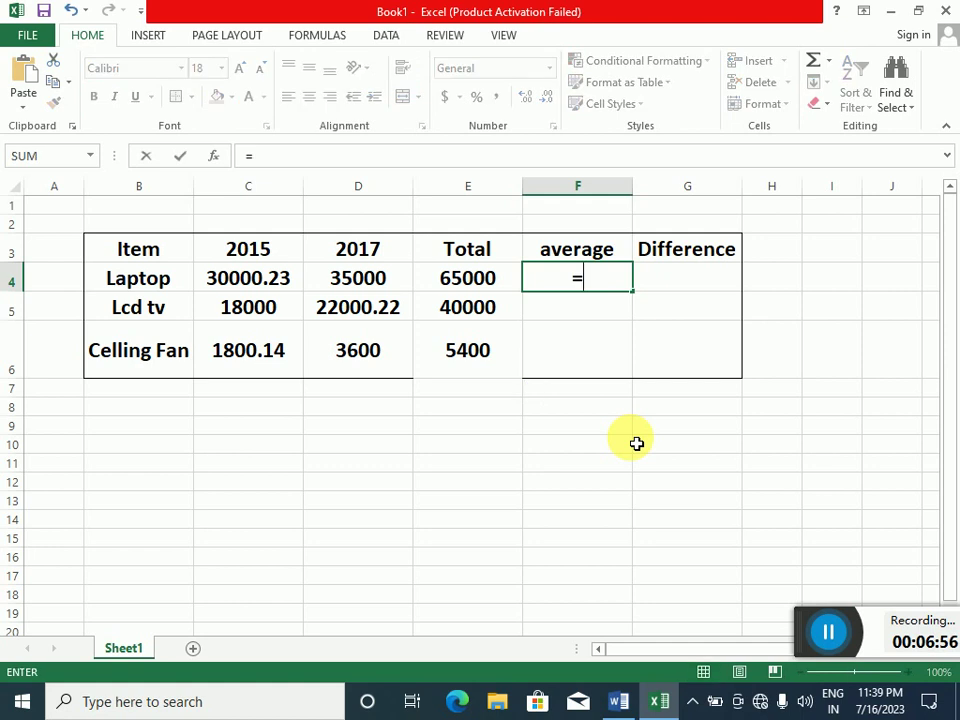
text(rou)
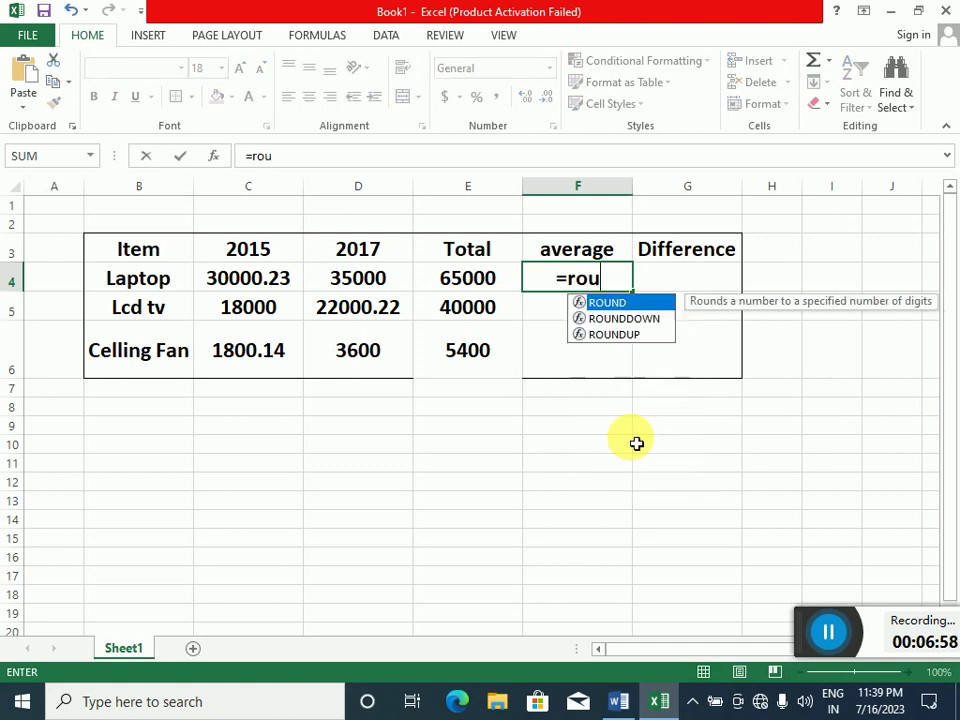
text(nd()
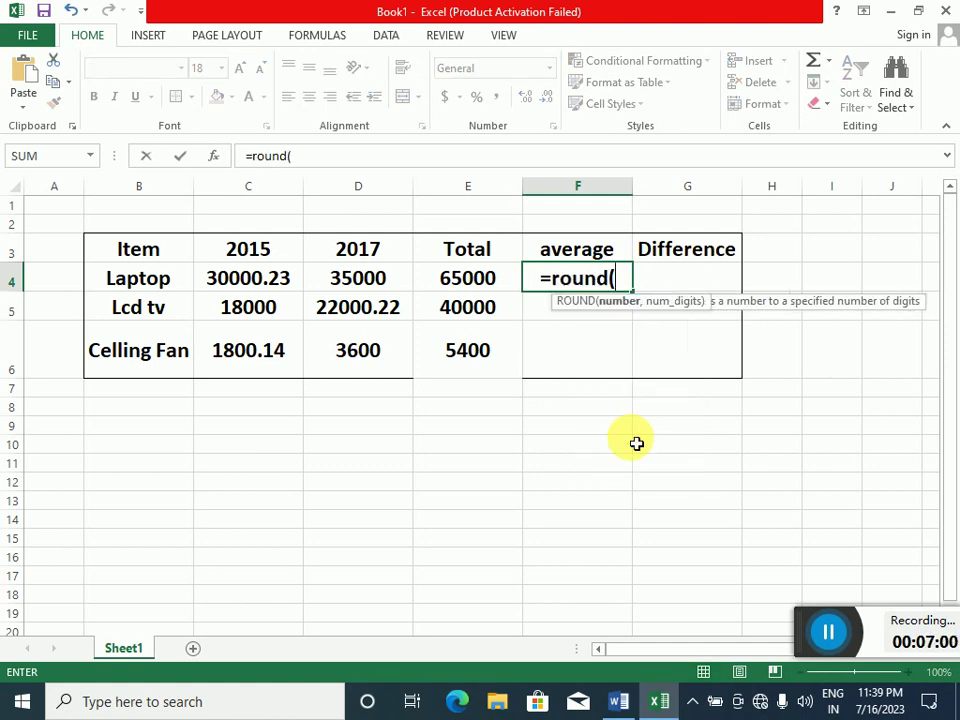
text(avera)
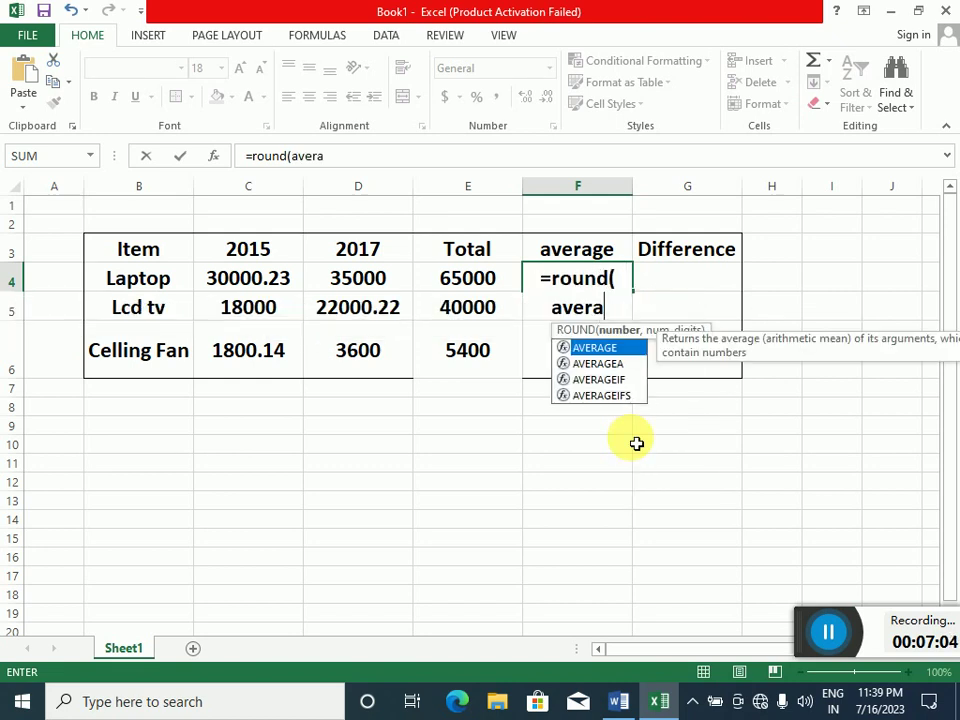
text(ge()
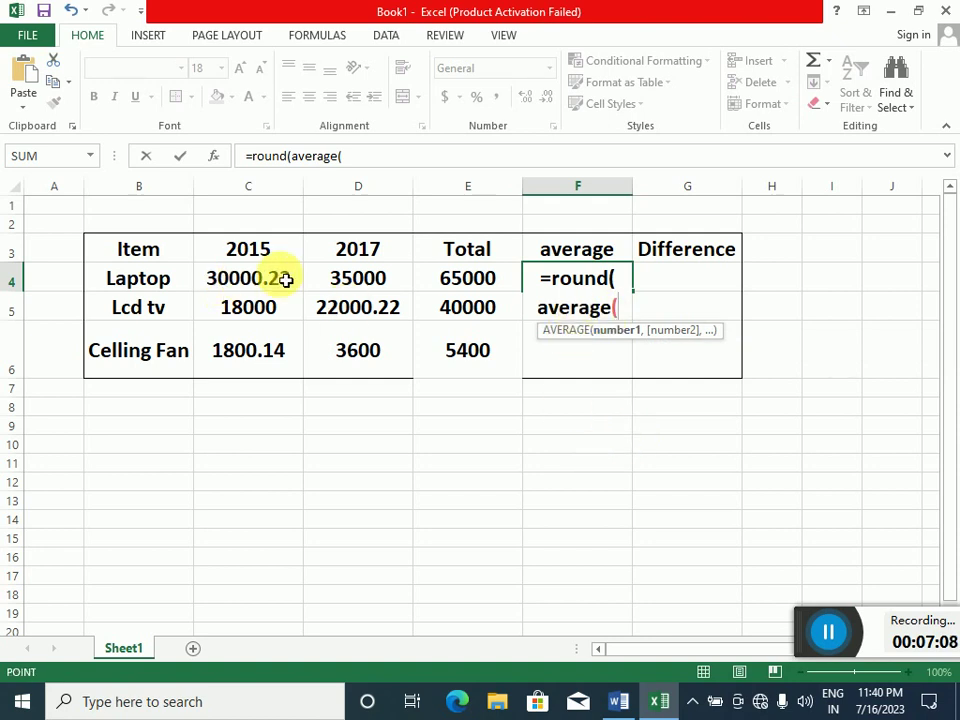
drag(279, 279, 347, 283)
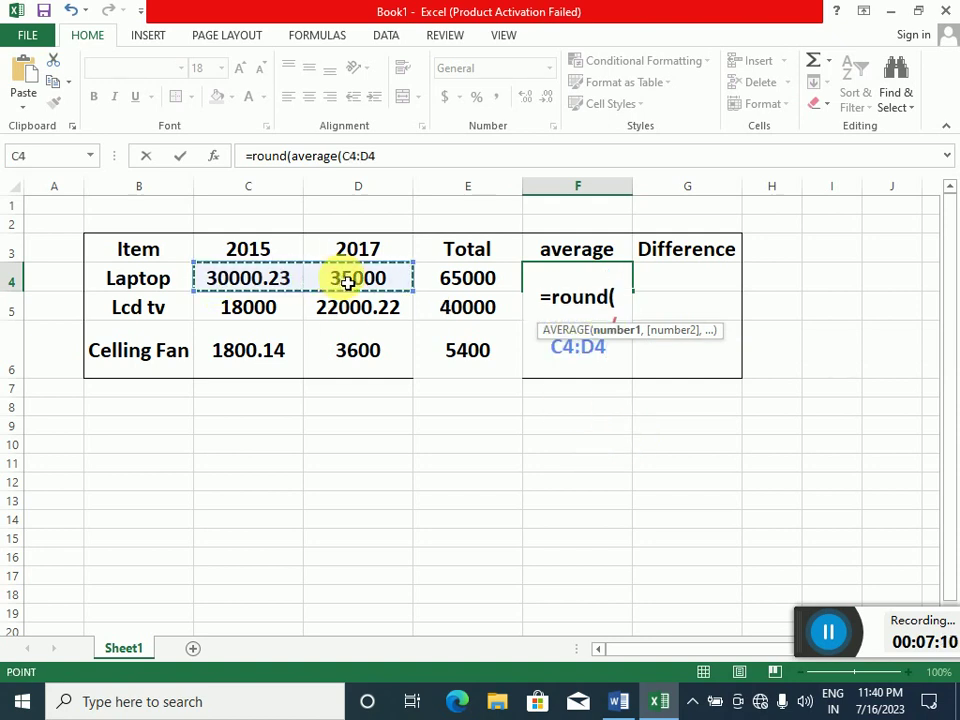
text())
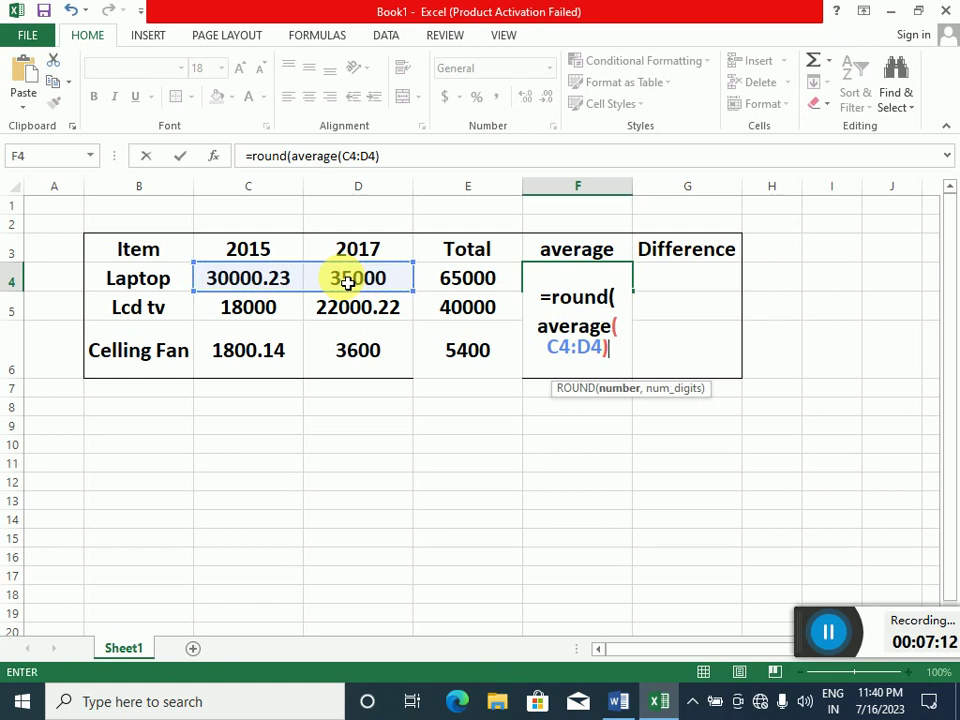
text(,0))
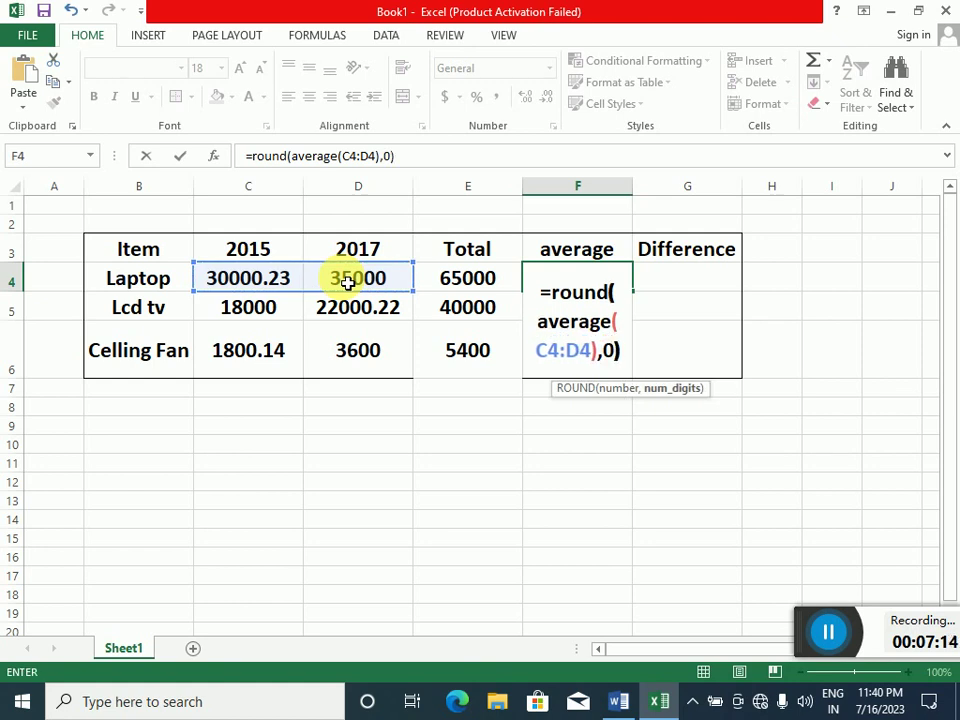
key(Return)
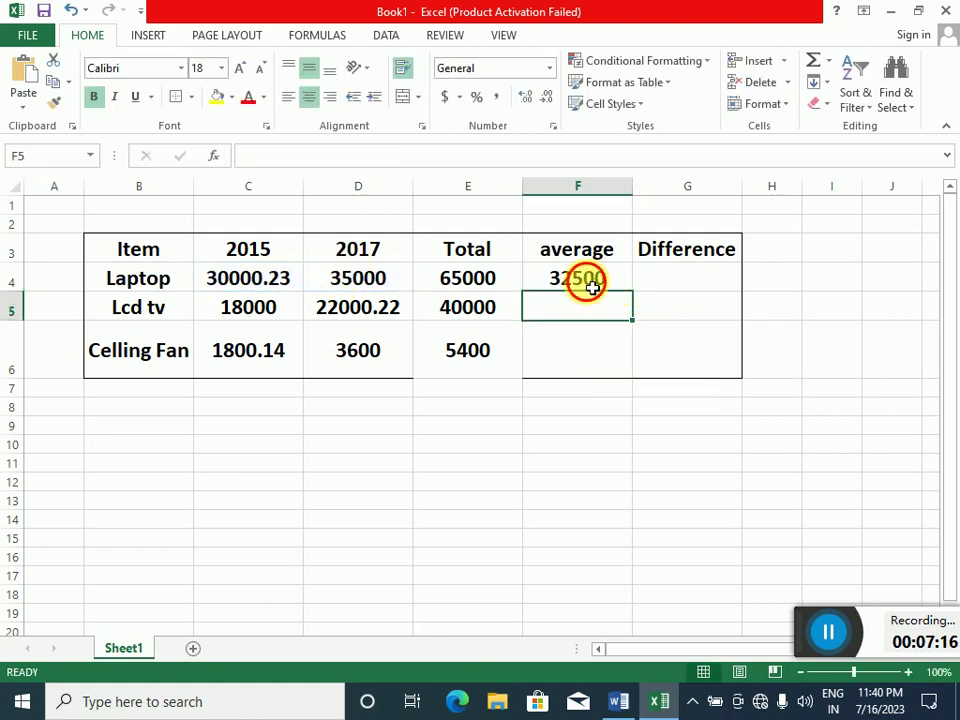
click(593, 286)
drag(640, 297, 639, 386)
- Enter =ROUND((D4-C4),0) in G4 and fill it down to G6 (5000, 4000, 1800)
click(677, 290)
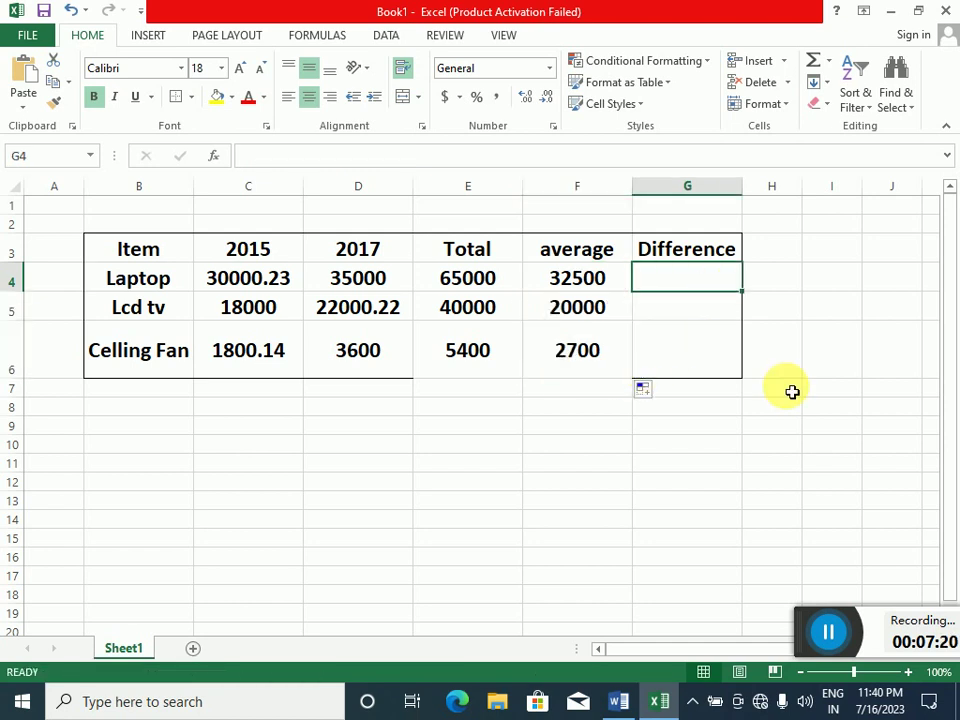
text(=)
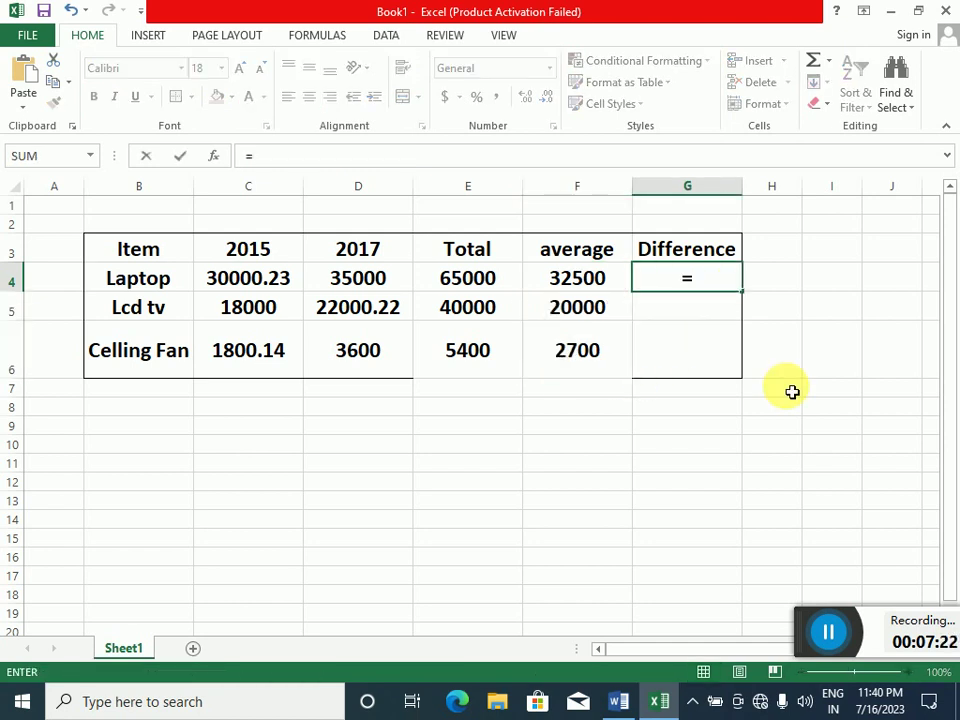
text(rond)
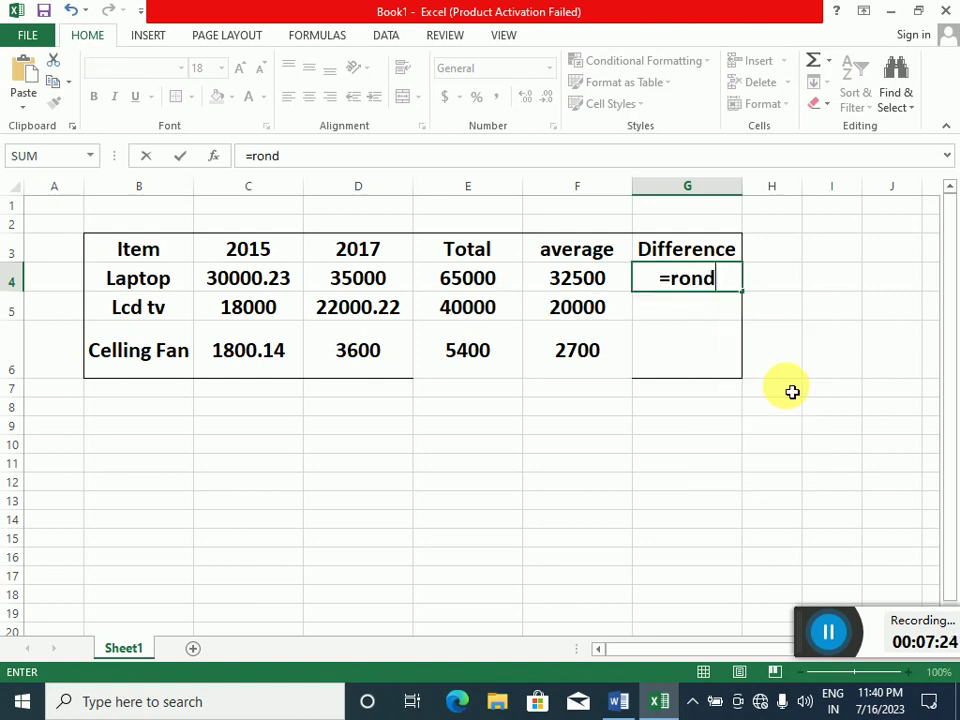
key(BackSpace)
key(BackSpace)
key(BackSpace)
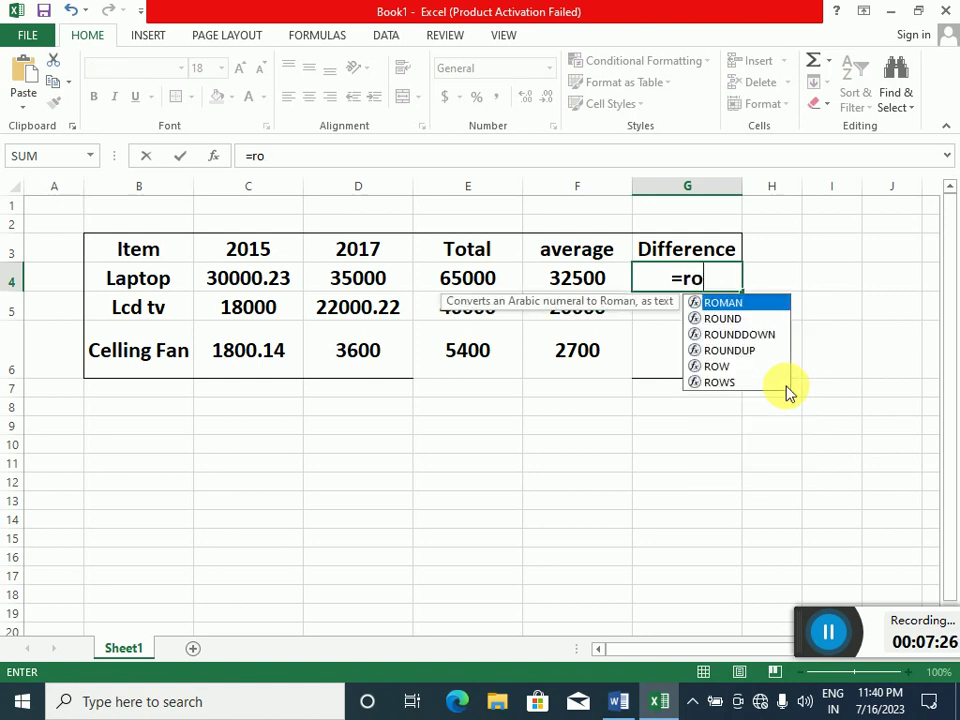
text(oun)
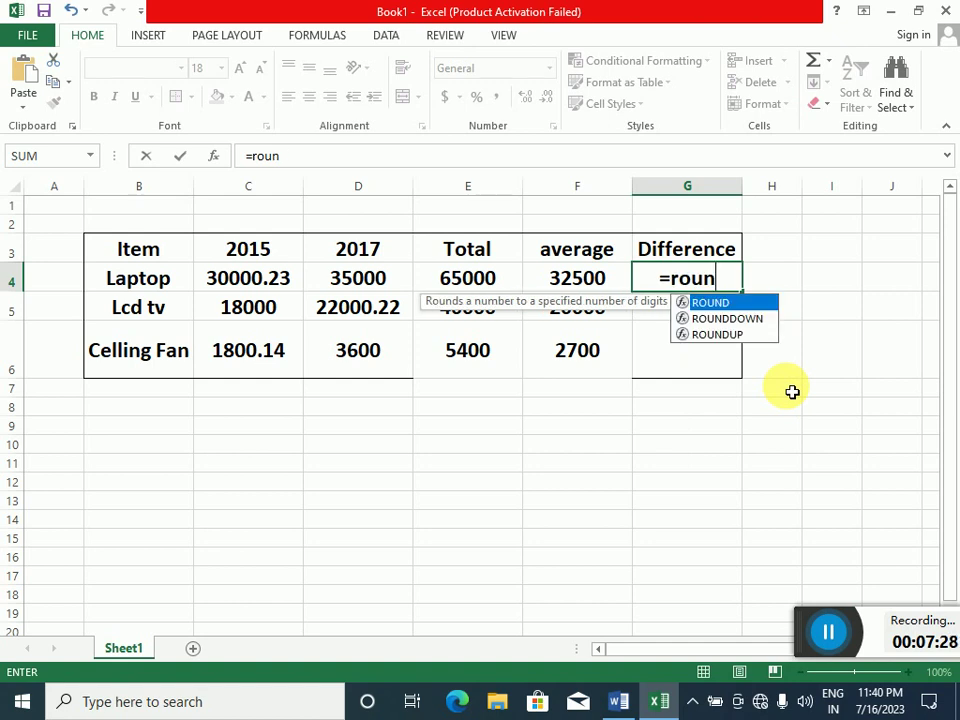
text(d()
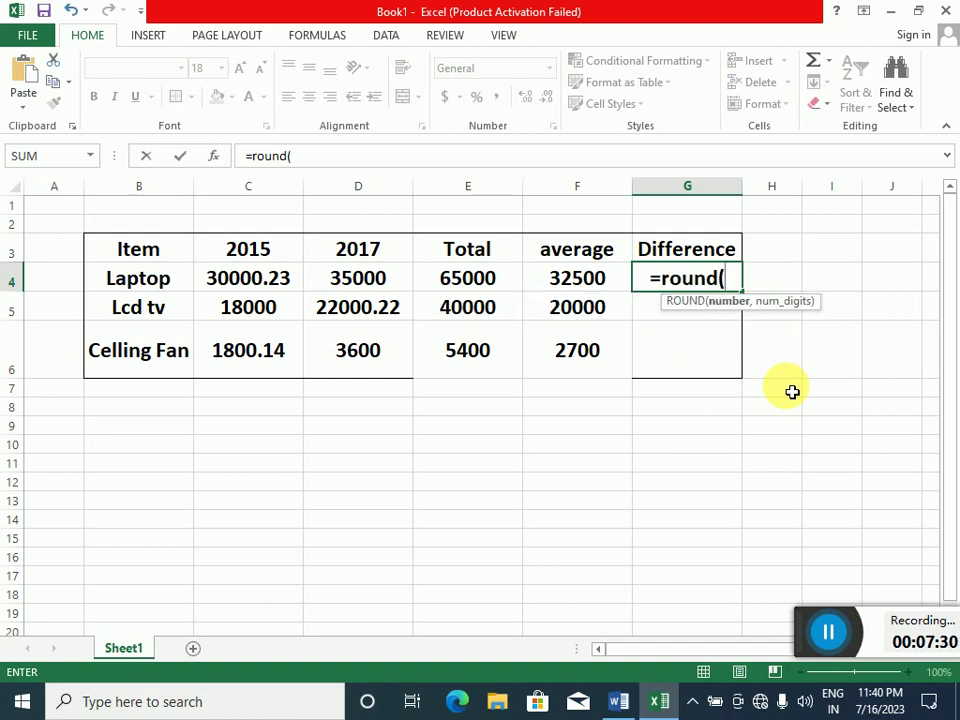
text(()
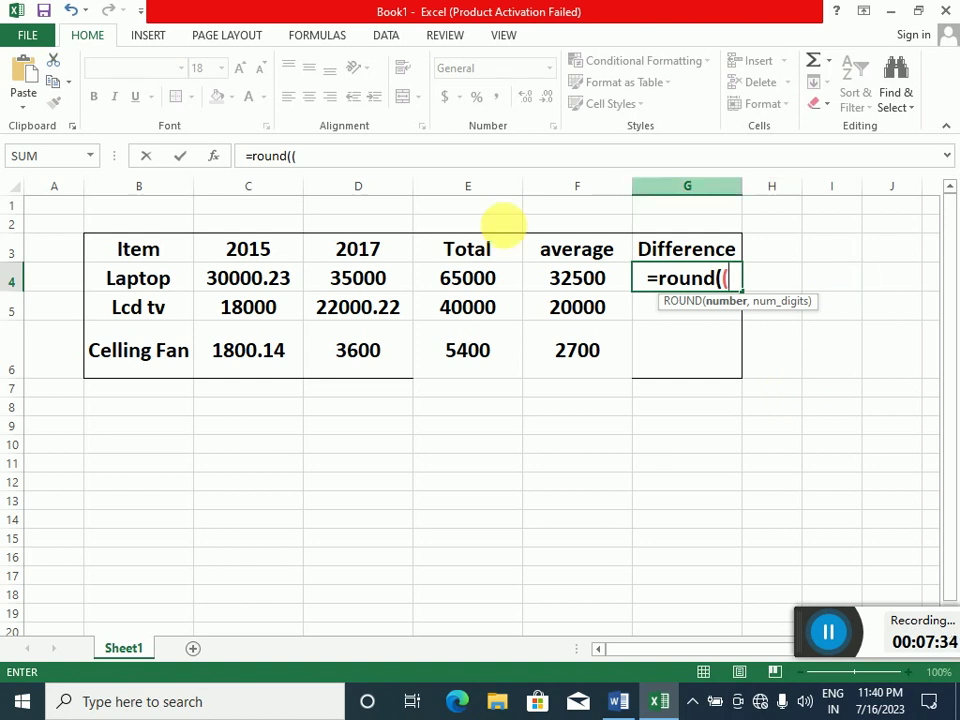
click(349, 287)
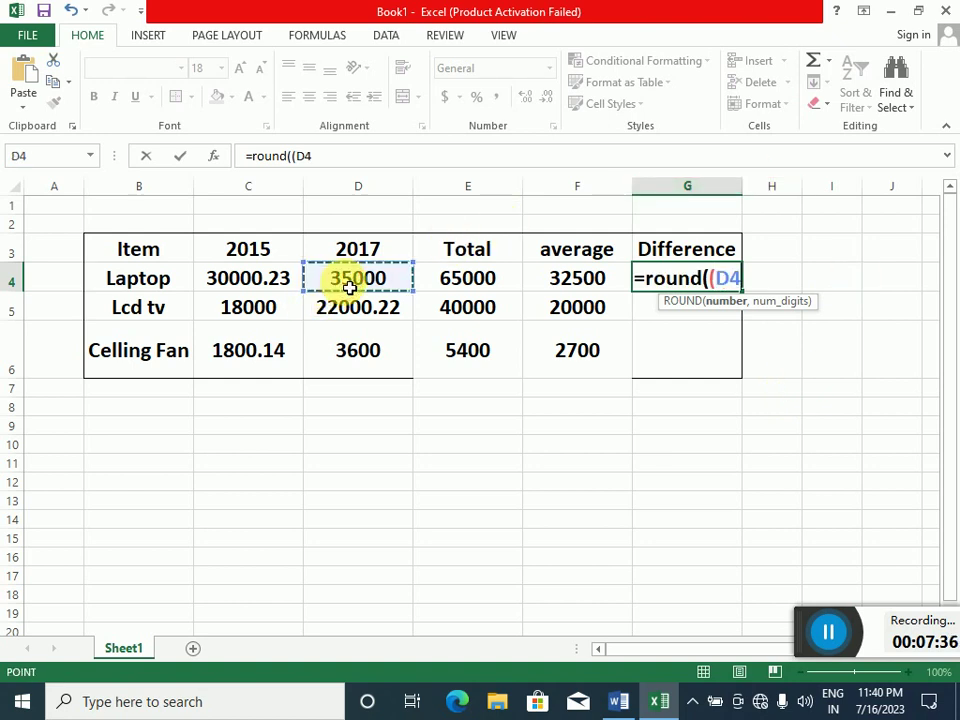
text(-)
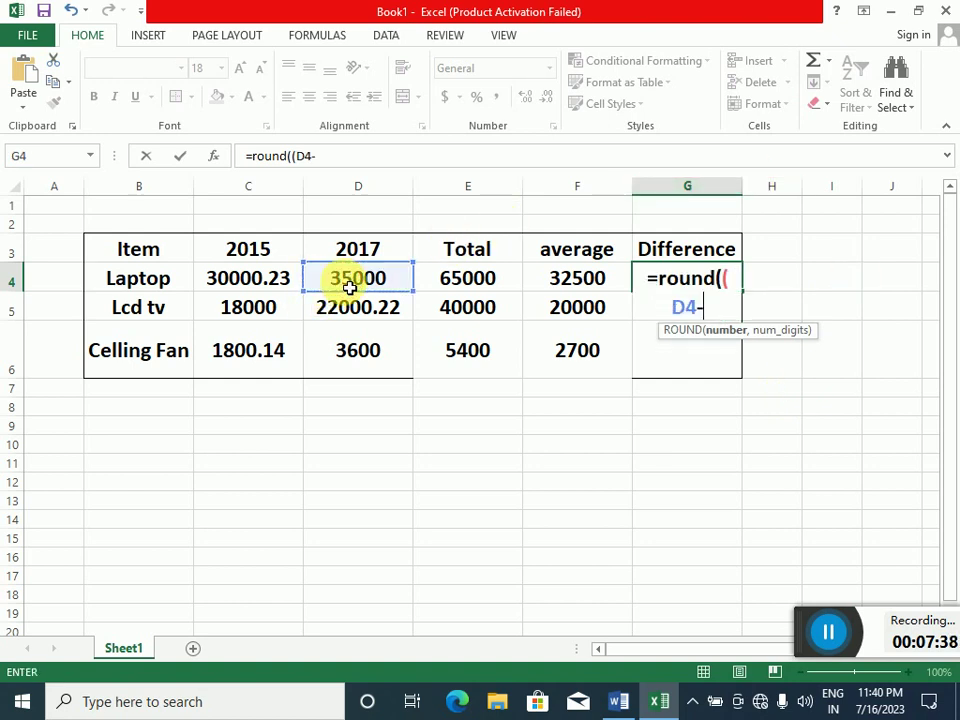
click(231, 289)
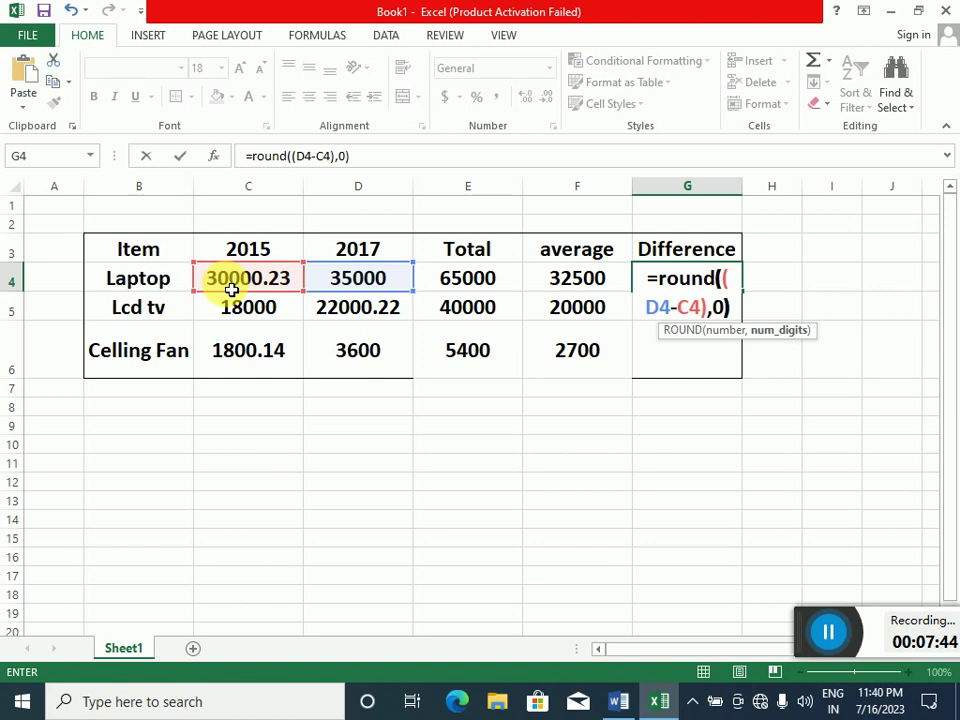
key(Return)
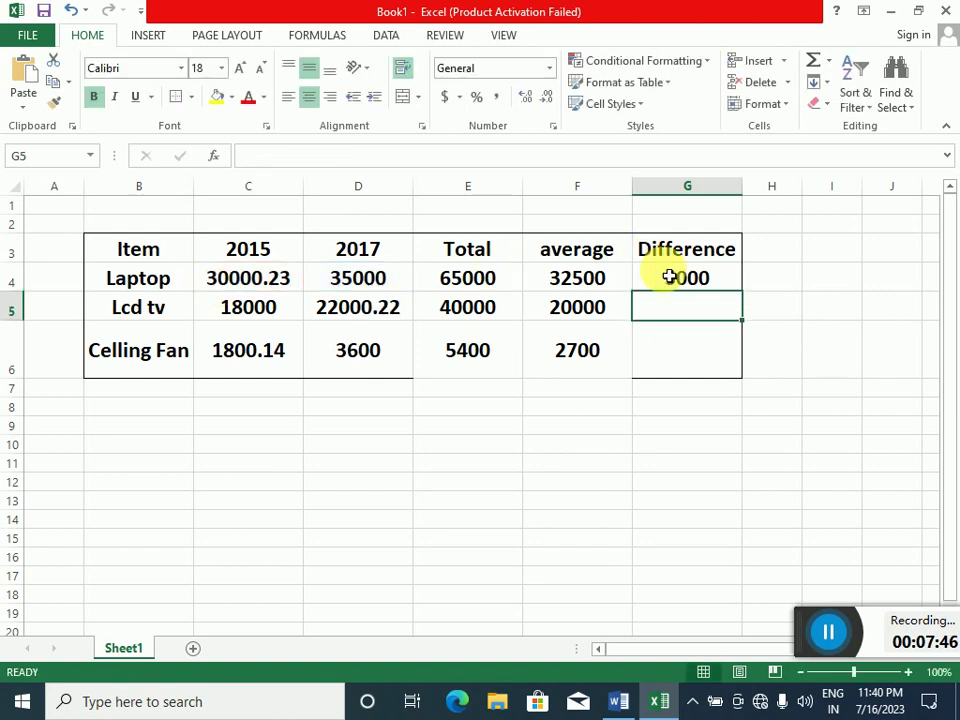
click(687, 279)
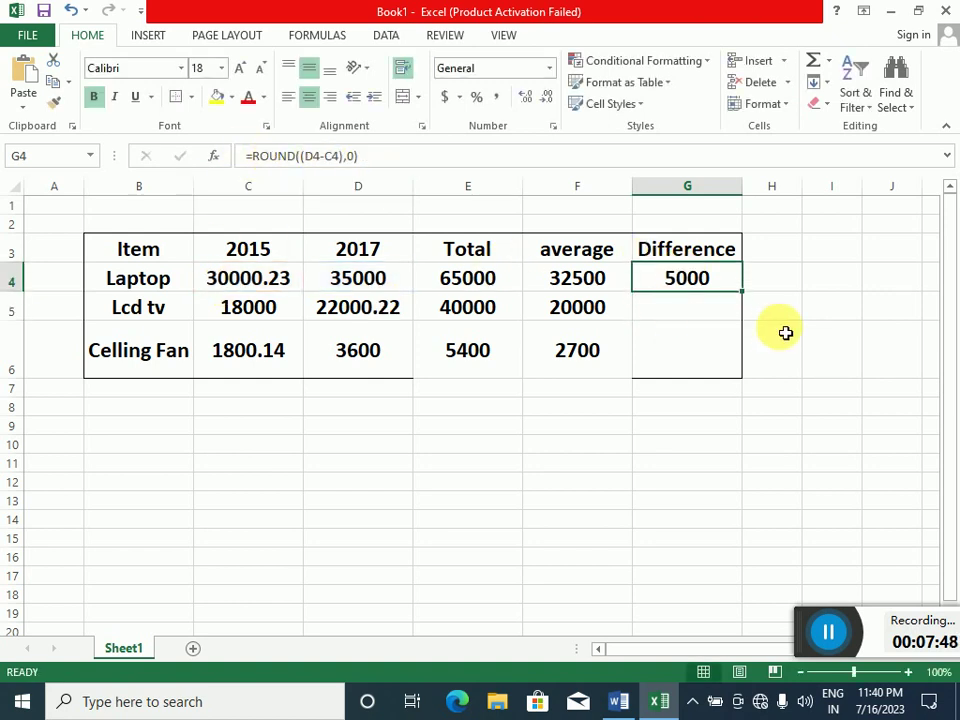
drag(746, 297, 744, 379)
click(641, 467)
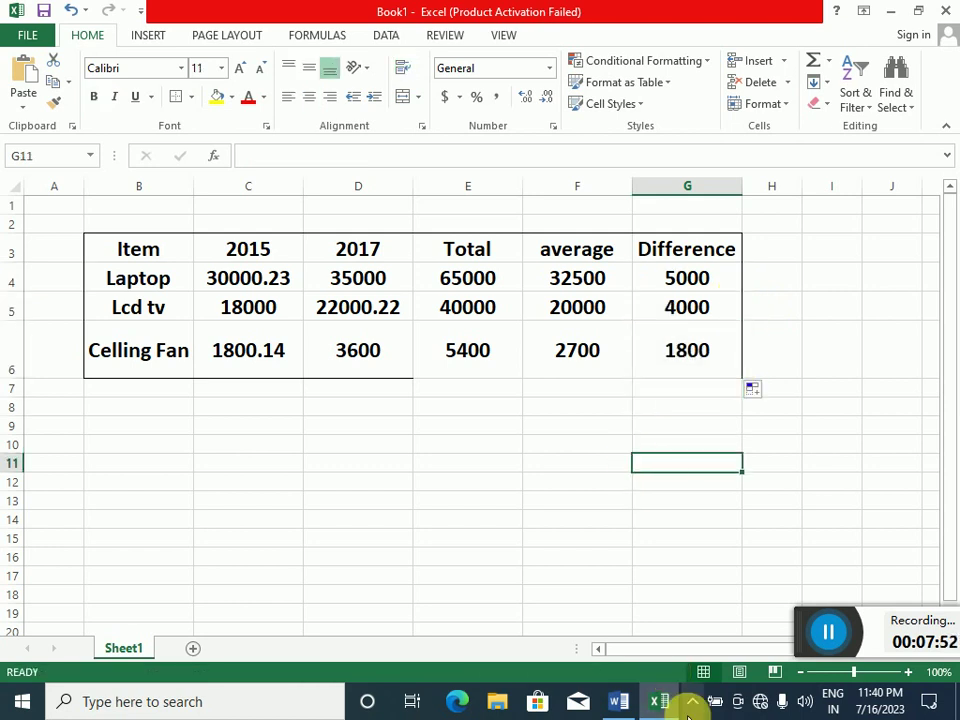
click(620, 701)
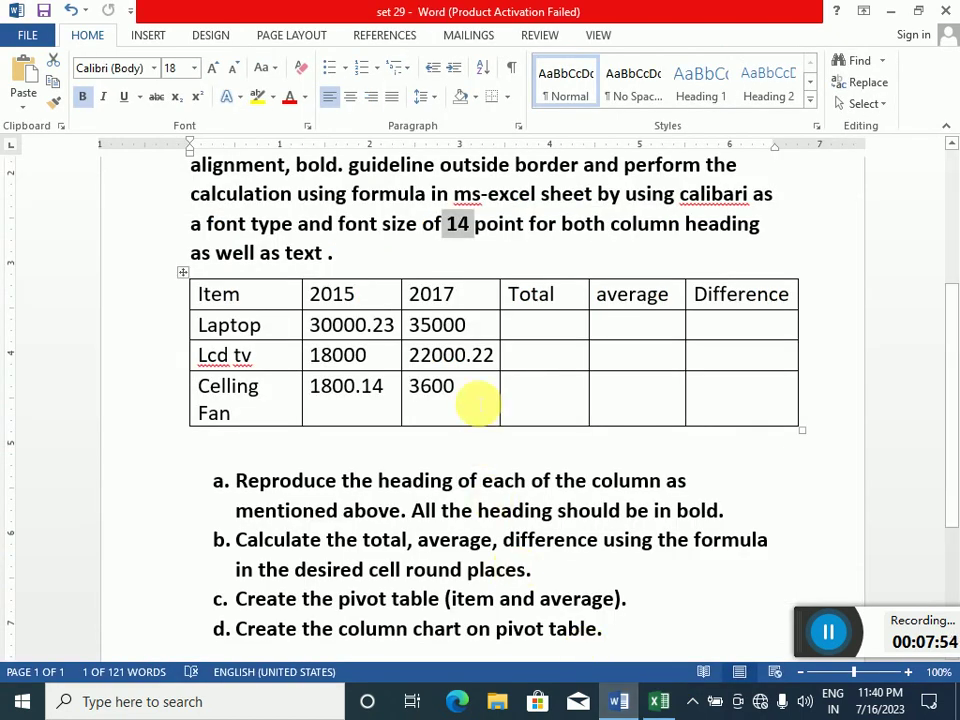
scroll(476, 392, up, 2)
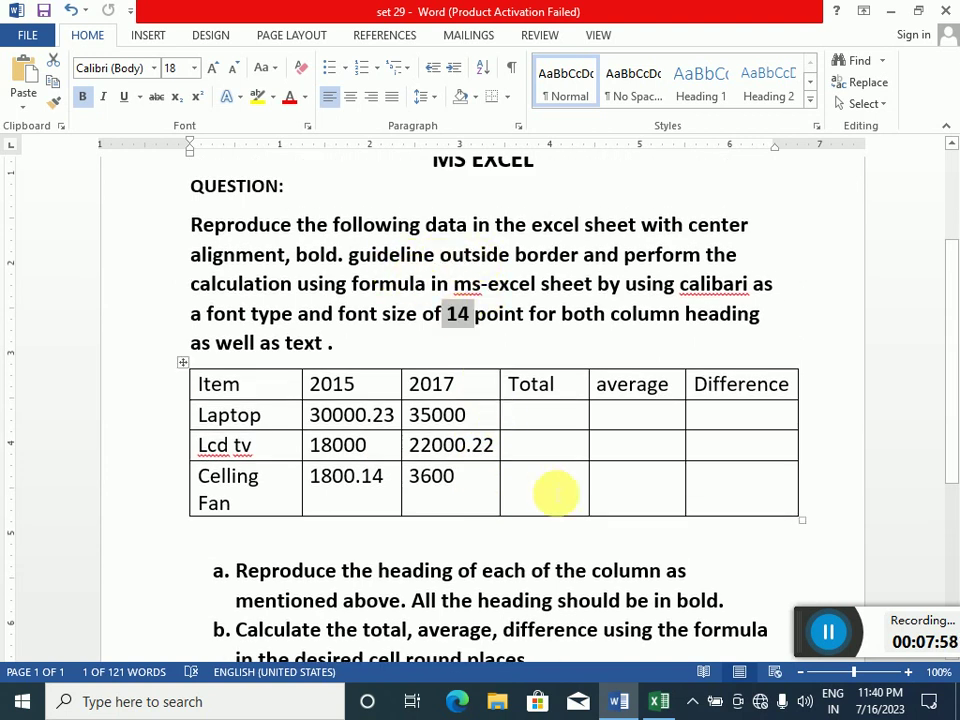
scroll(482, 429, down, 4)
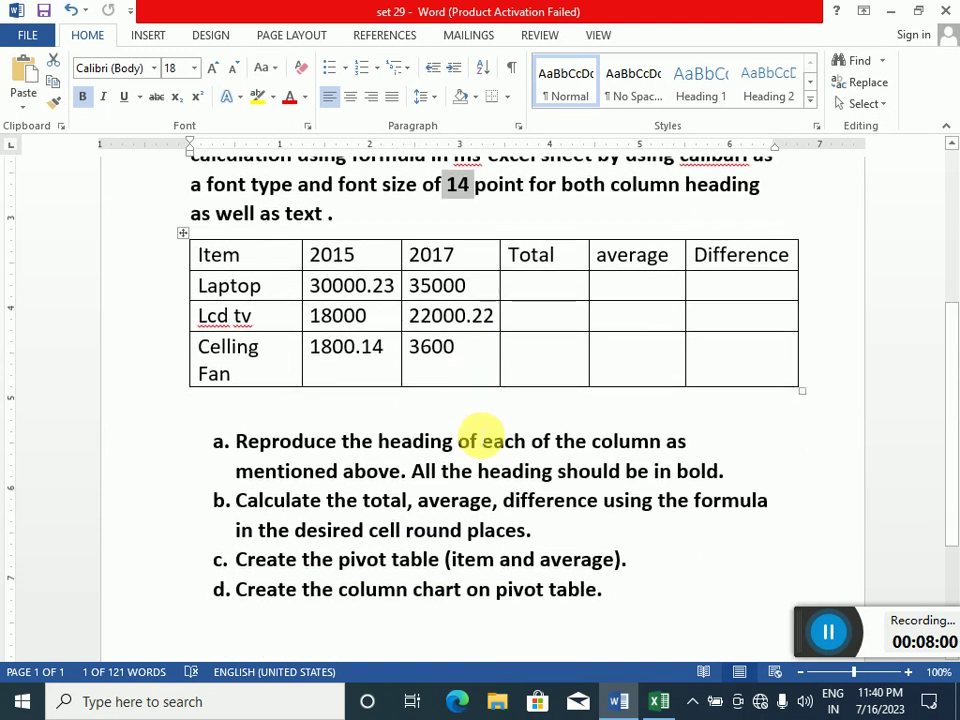
click(661, 702)
click(361, 467)
click(458, 403)
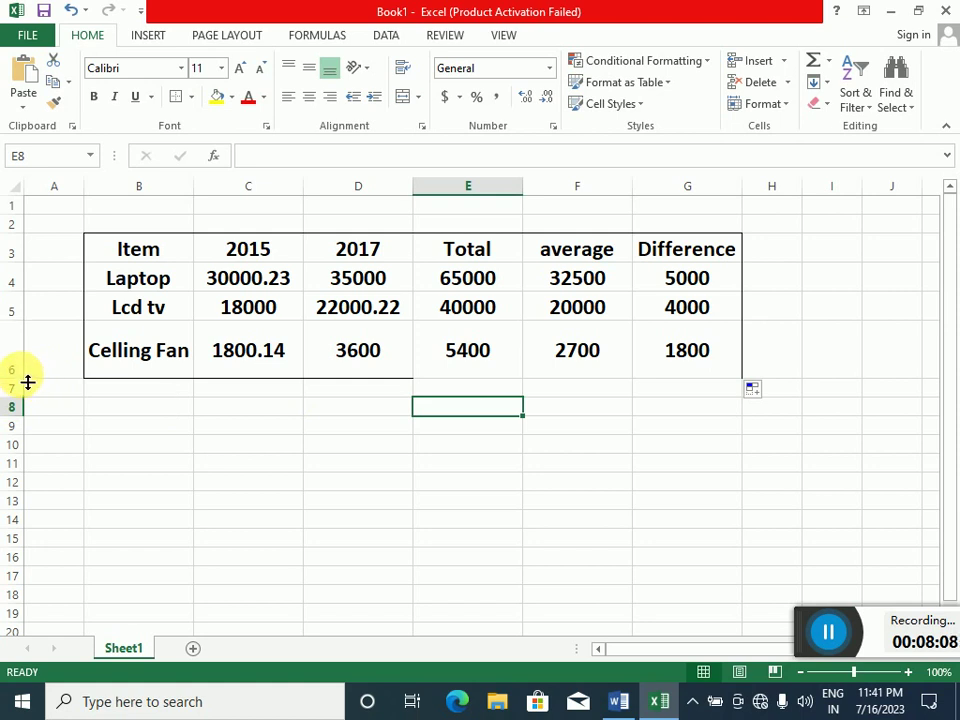
- Give the sales table B3:G6 an outside border
drag(28, 382, 30, 398)
click(336, 459)
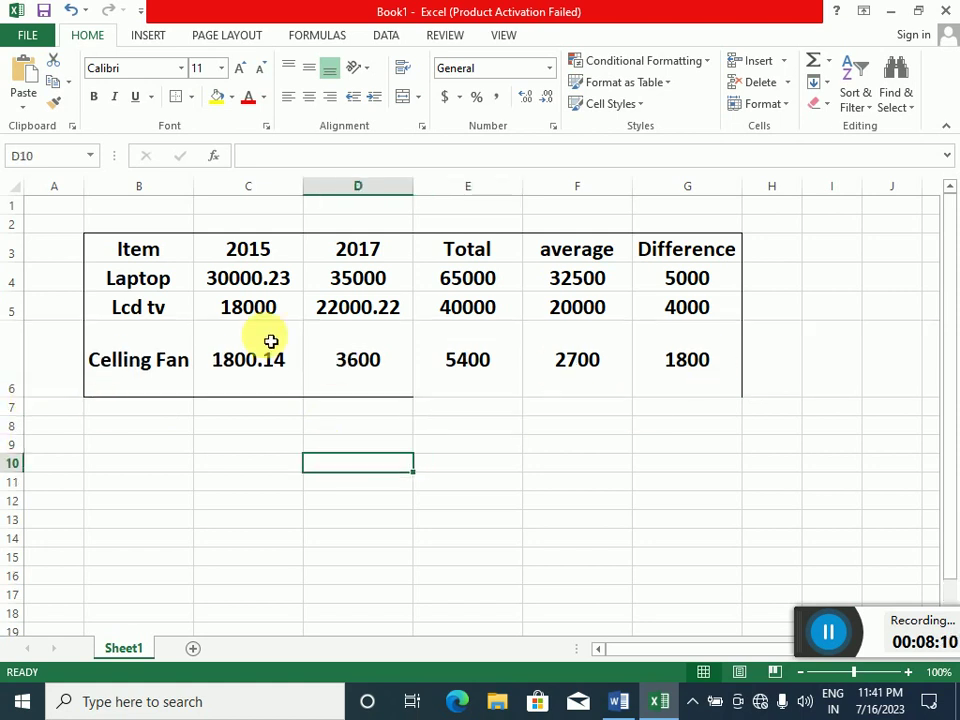
drag(158, 253, 698, 391)
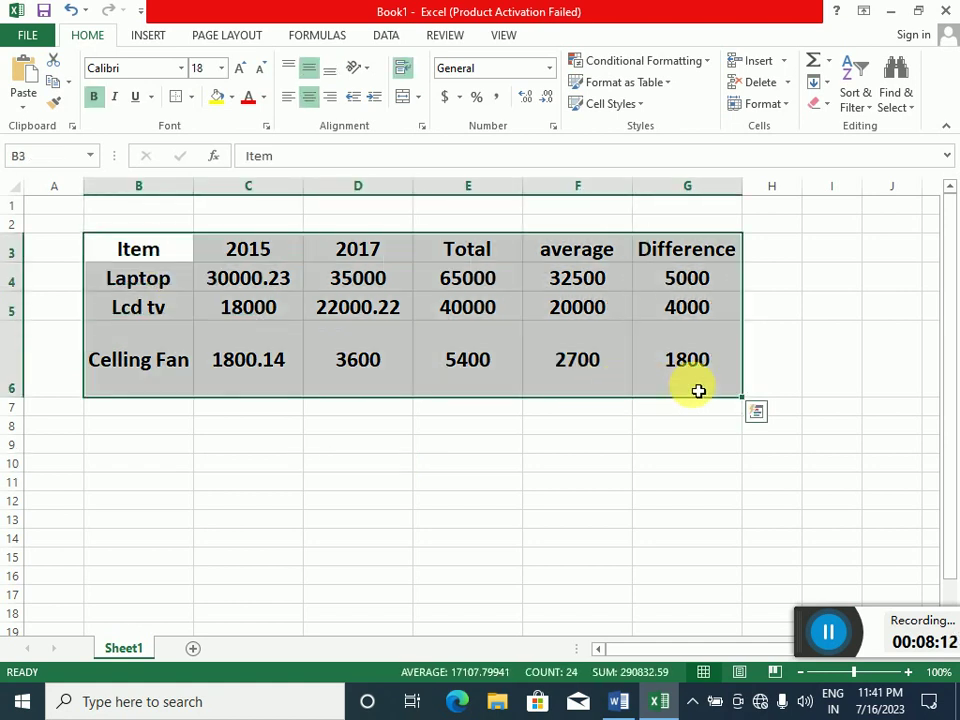
click(192, 97)
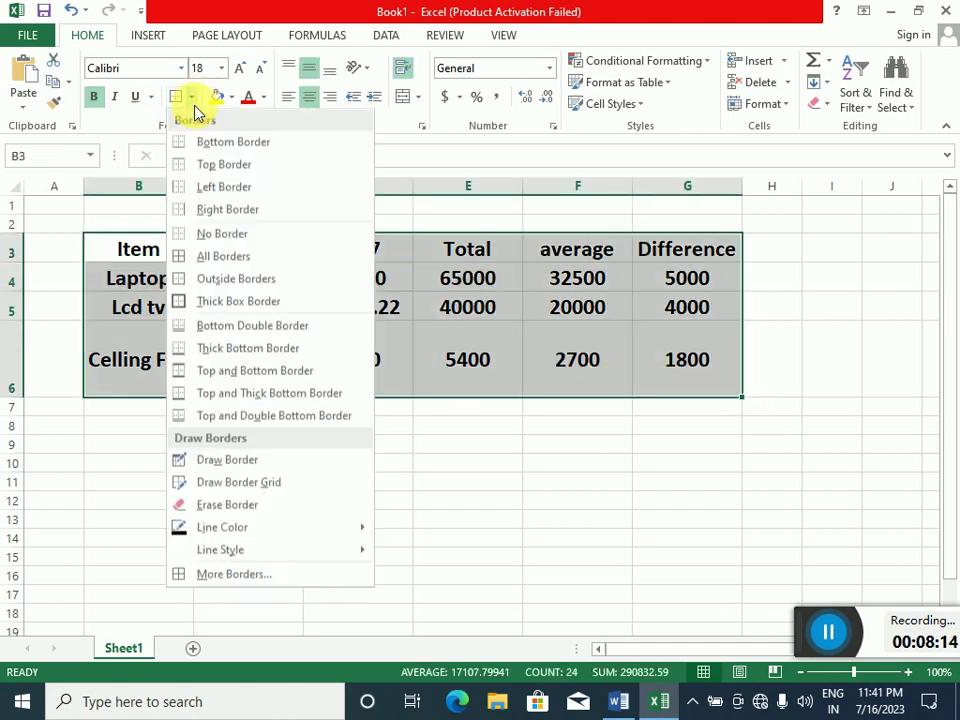
click(225, 278)
click(634, 603)
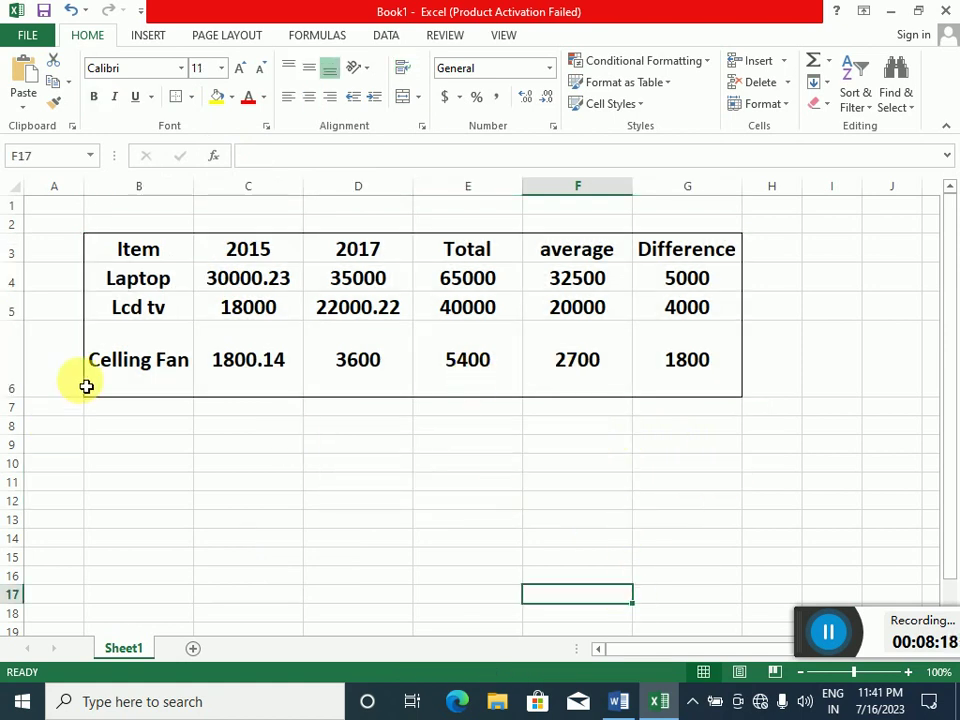
- Shrink the Celling Fan row to match the other rows, then switch to Word
drag(23, 405, 33, 352)
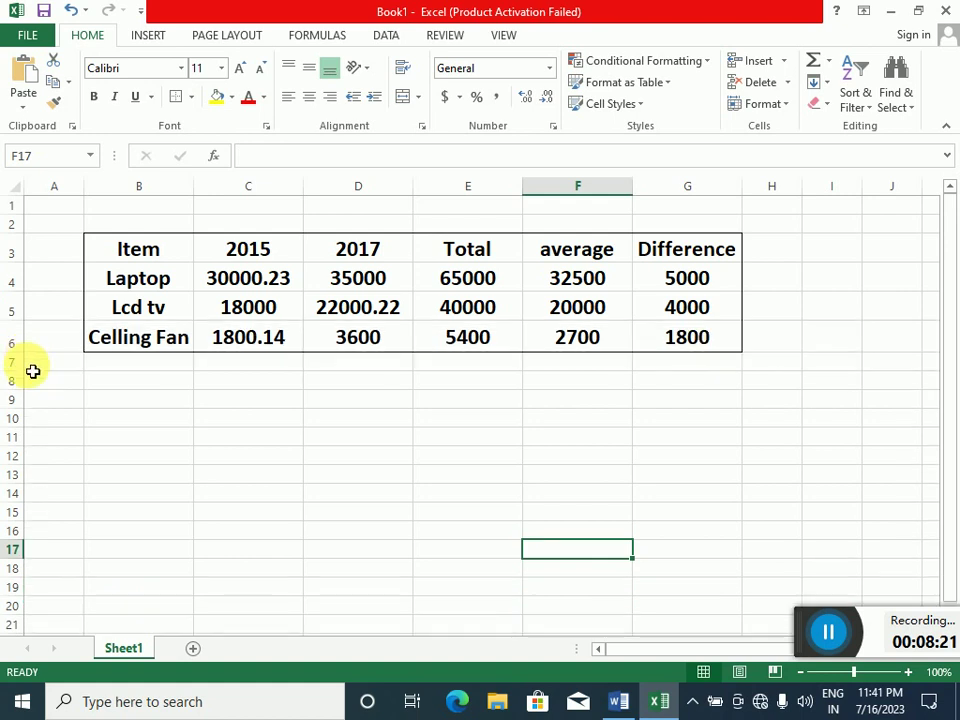
click(253, 421)
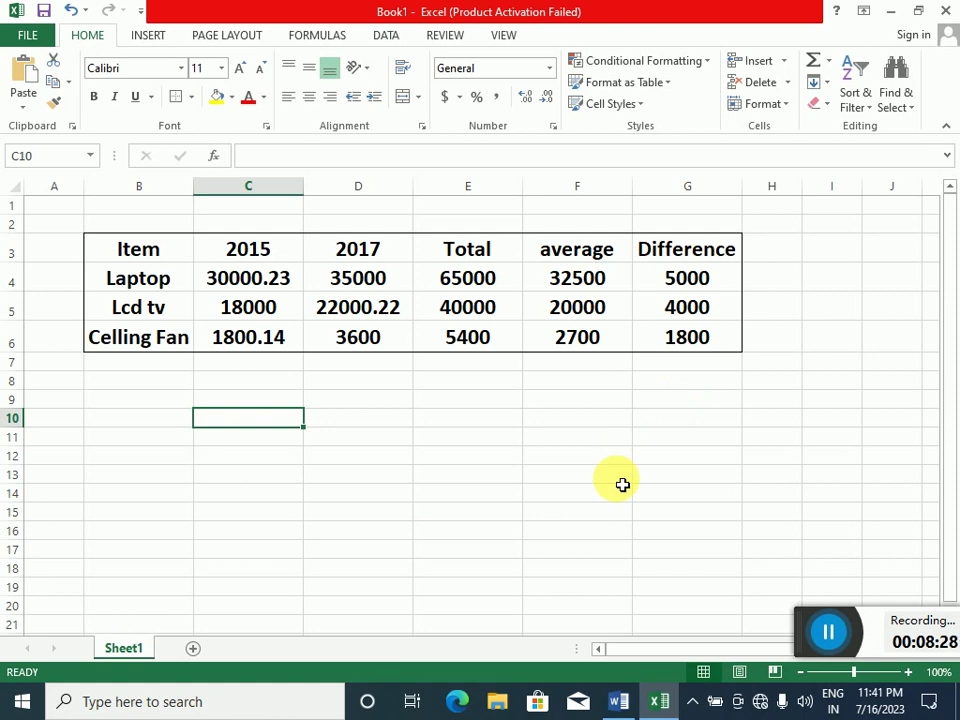
click(618, 700)
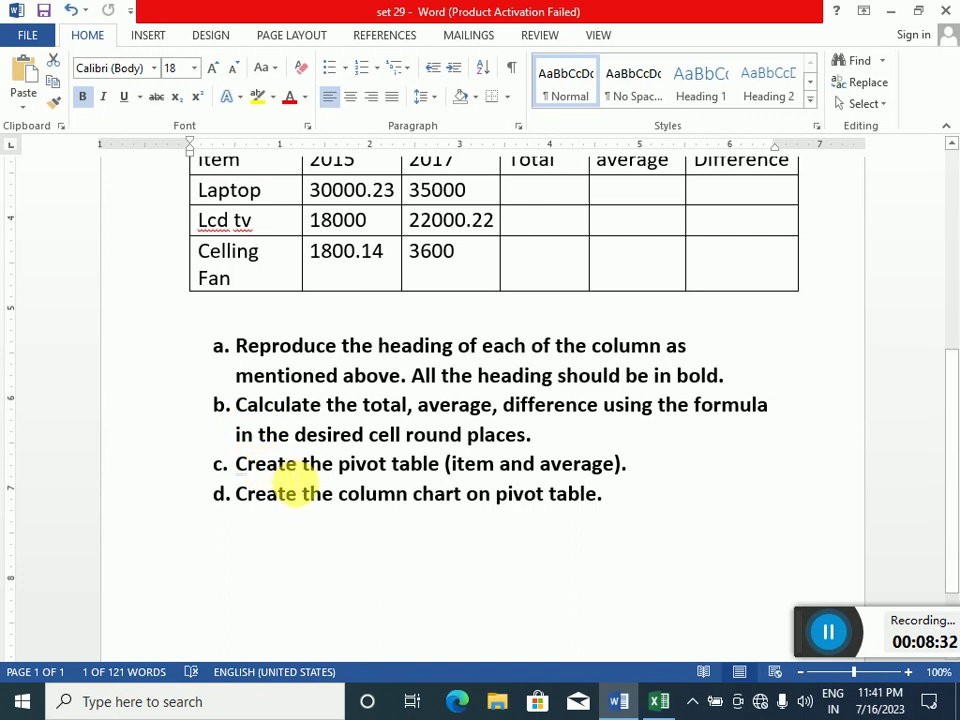
- Return to the Excel workbook showing the bordered, fully calculated sales table
click(660, 701)
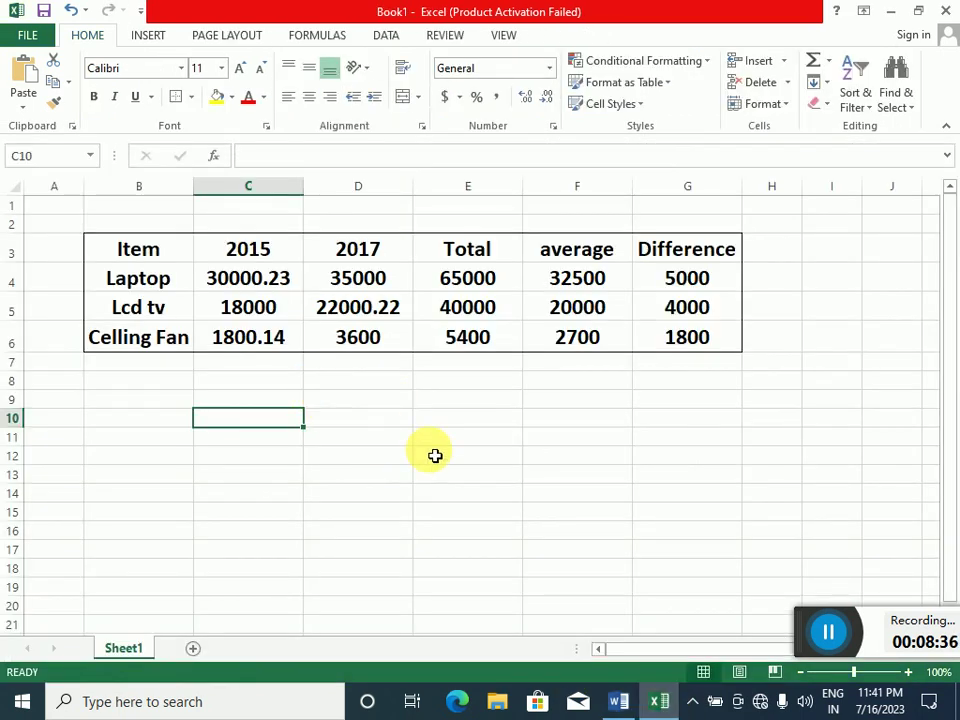
click(182, 480)
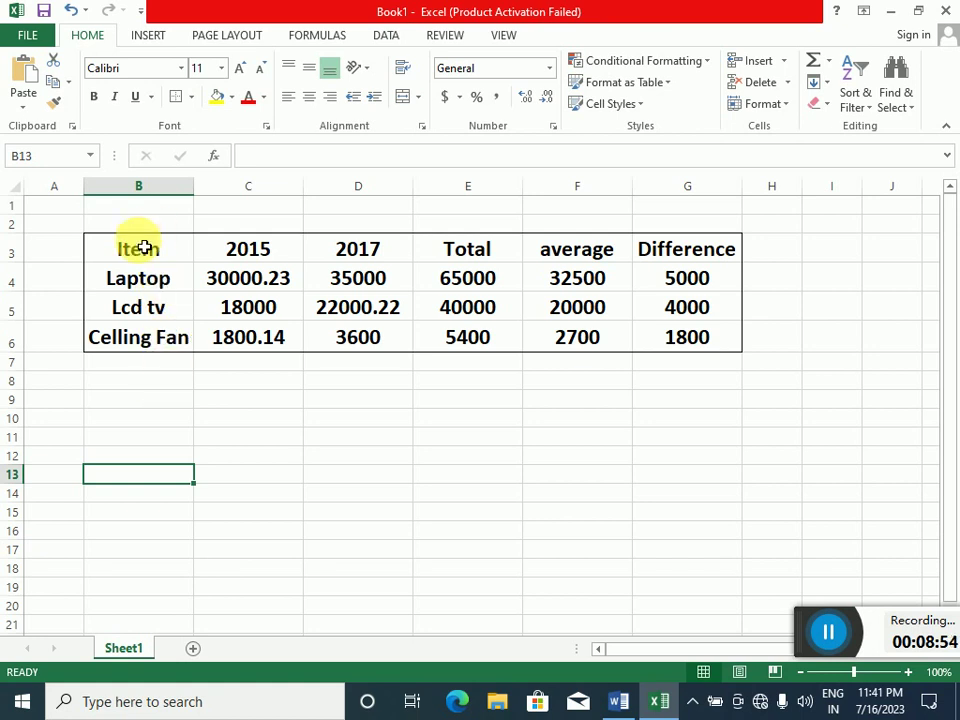
- Insert a PivotTable from B3:G6 on the existing worksheet at cell B10
drag(170, 244, 641, 335)
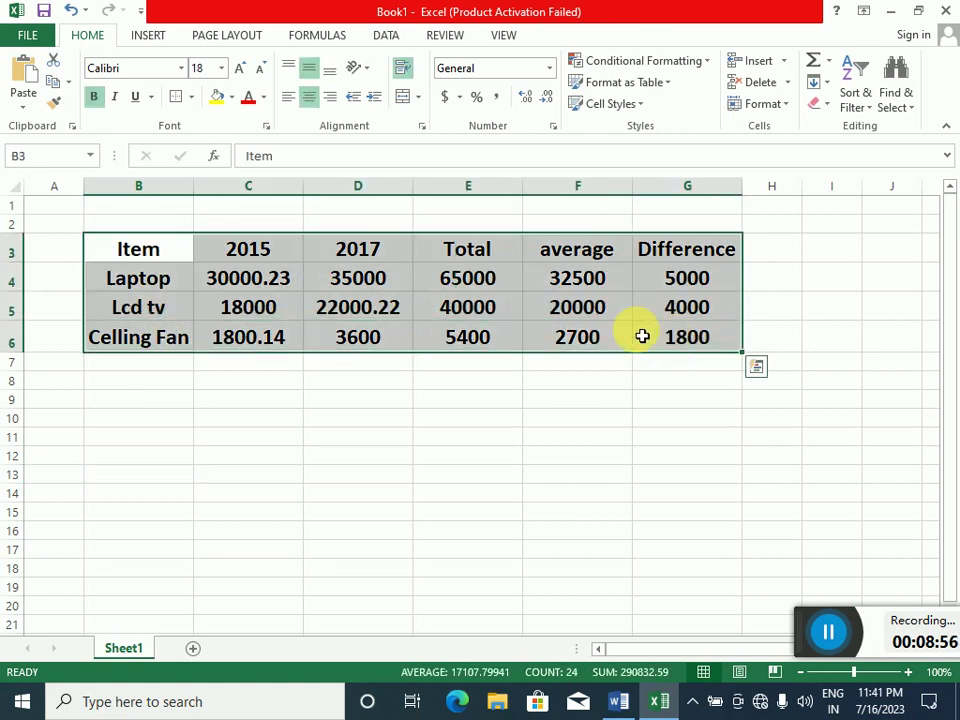
click(147, 37)
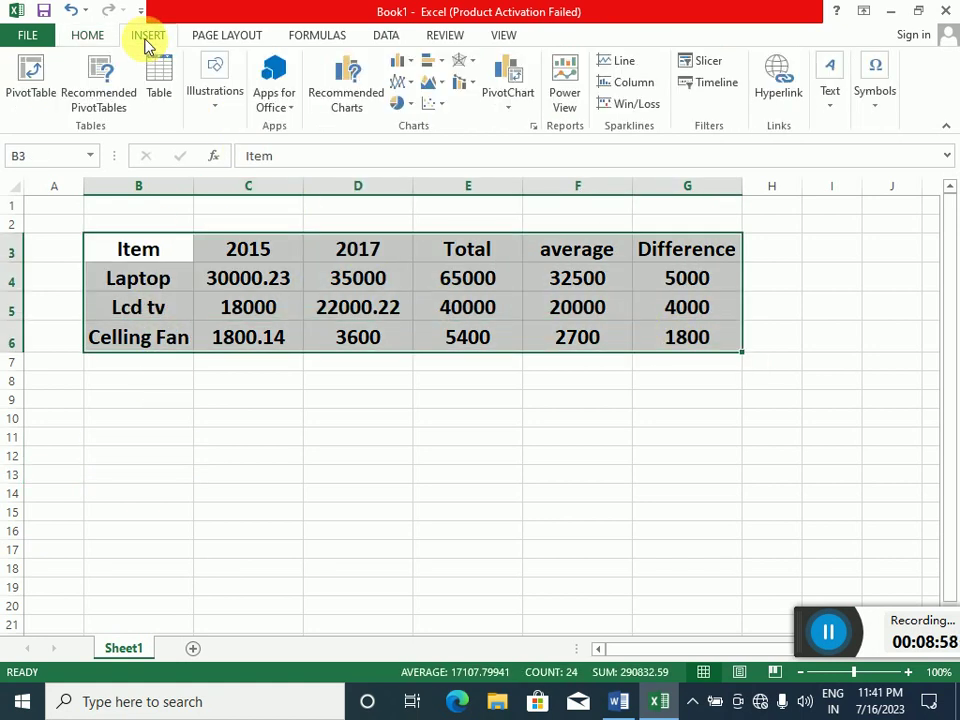
click(32, 92)
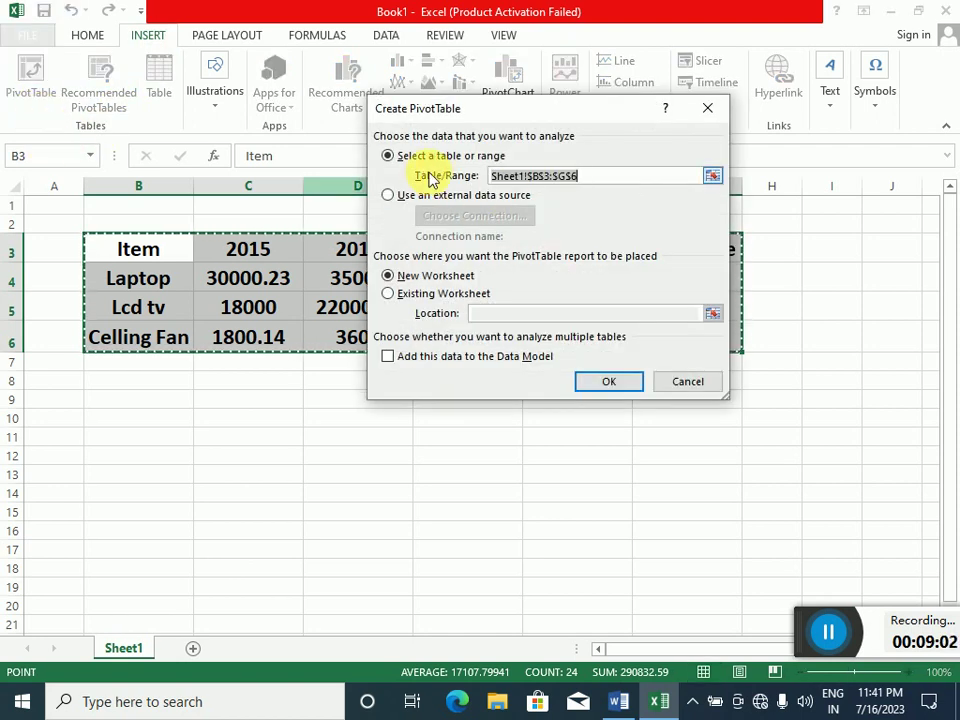
click(424, 300)
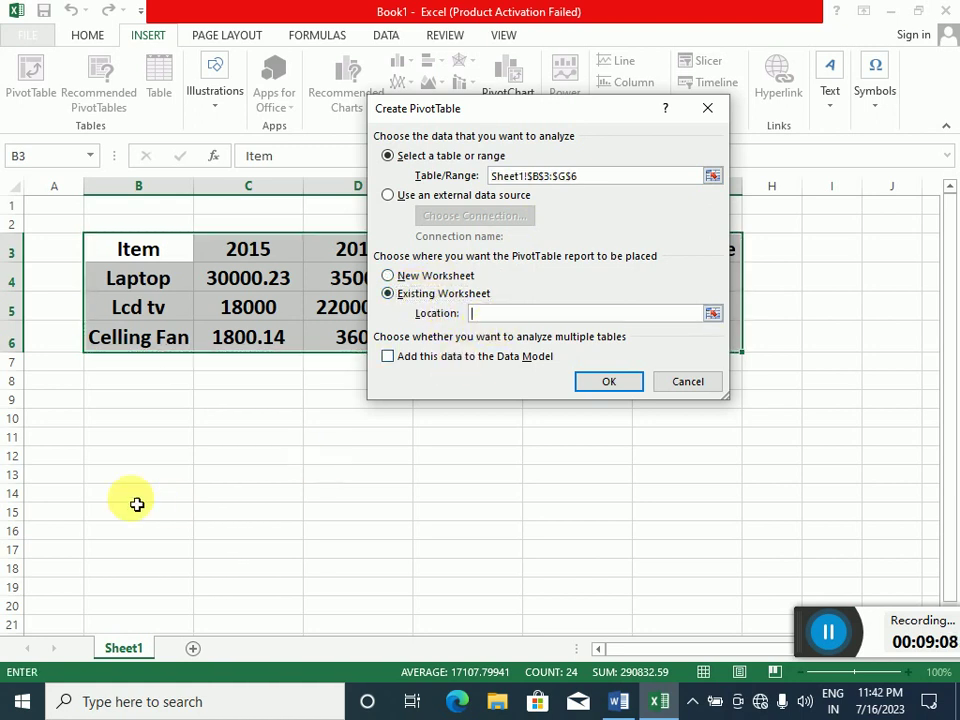
click(141, 422)
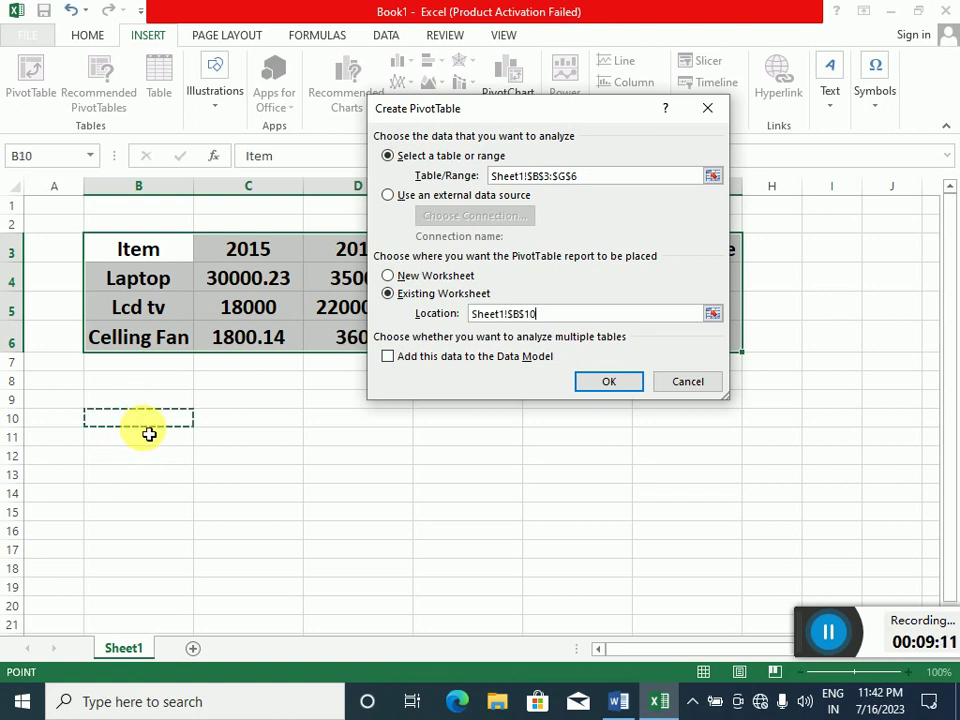
click(611, 383)
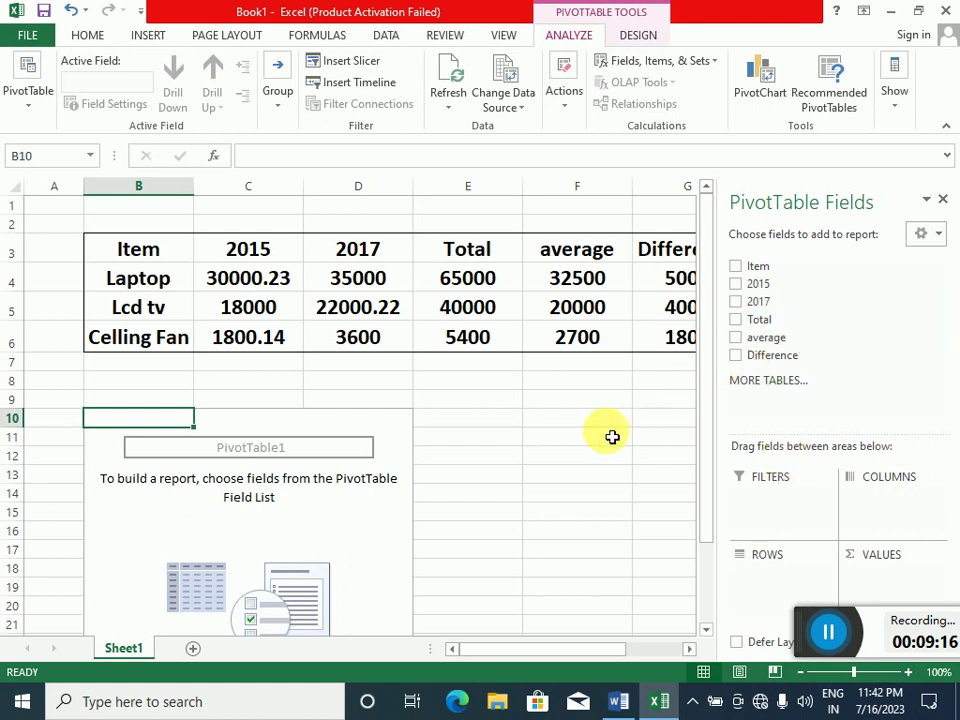
- Build the PivotTable with Item as row labels and Sum of average as values
scroll(605, 434, down, 1)
scroll(600, 432, down, 2)
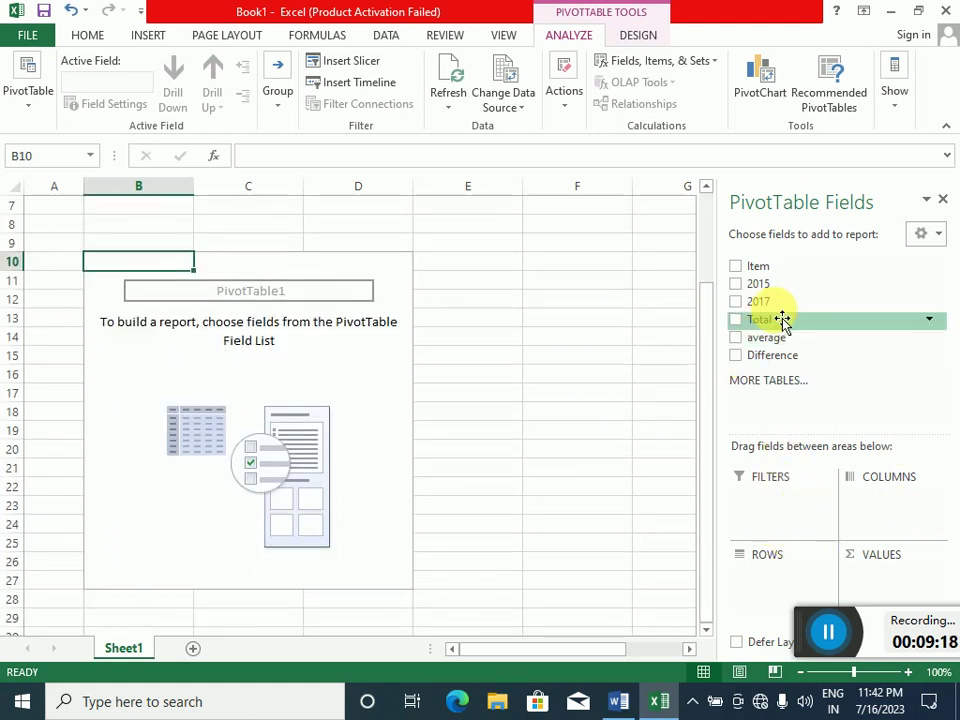
drag(762, 267, 782, 580)
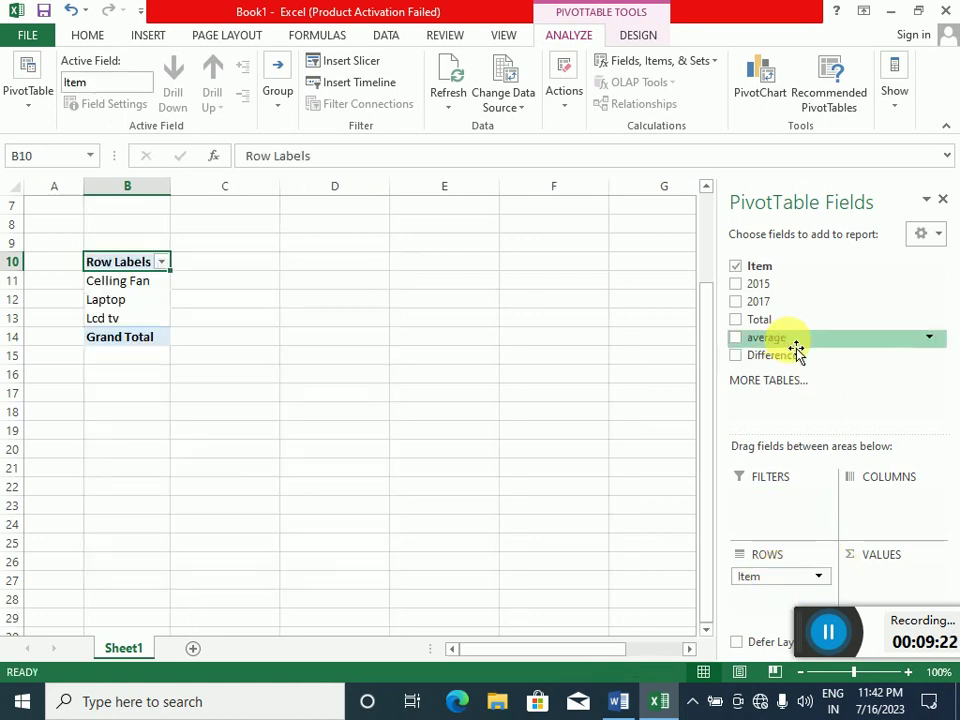
drag(808, 355, 900, 575)
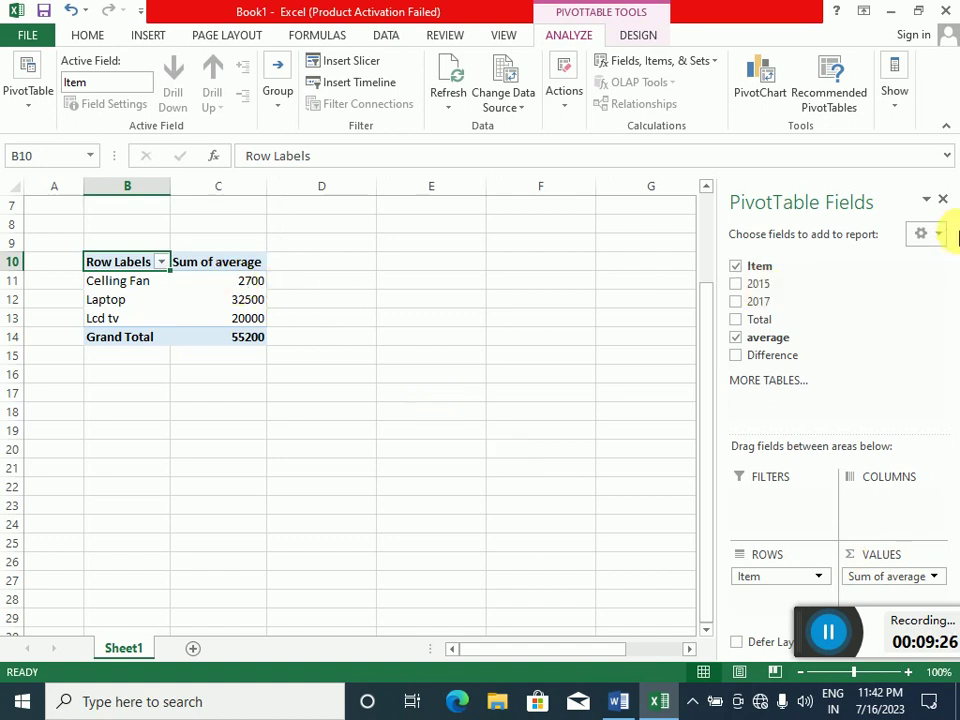
- Close the field list, adjust row 6 and widen column B so Celling Fan fits
click(943, 199)
scroll(360, 405, up, 2)
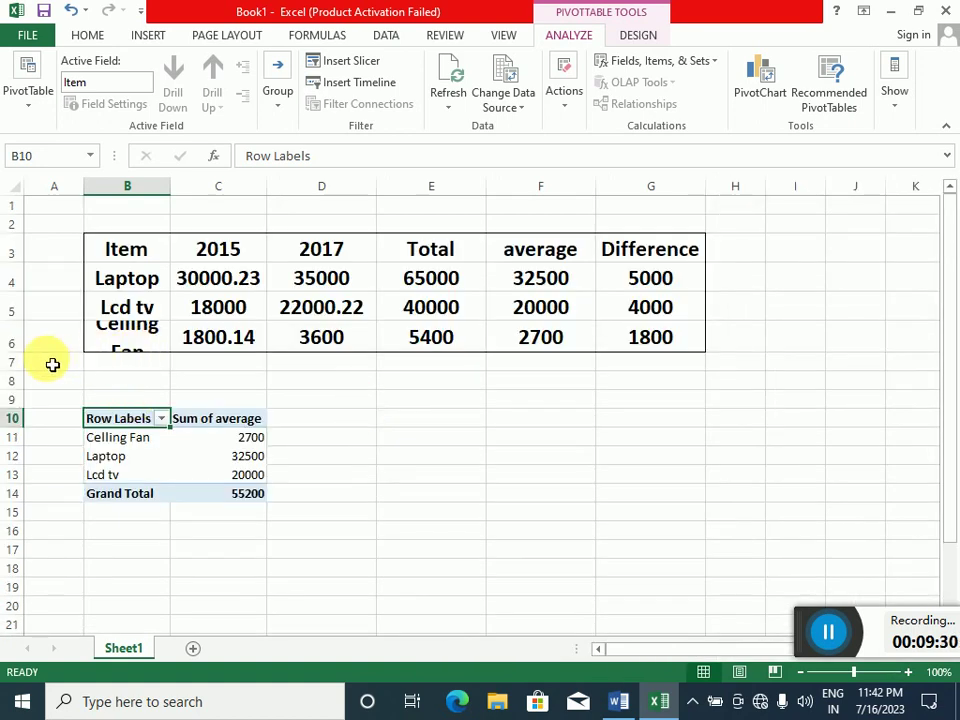
drag(26, 360, 36, 375)
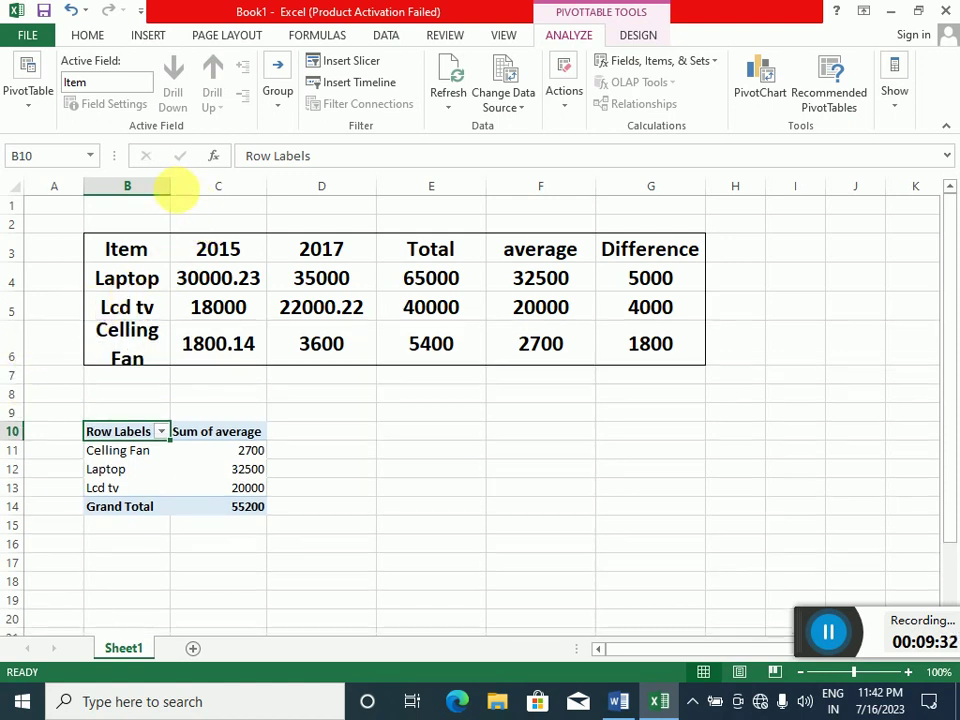
drag(180, 193, 223, 199)
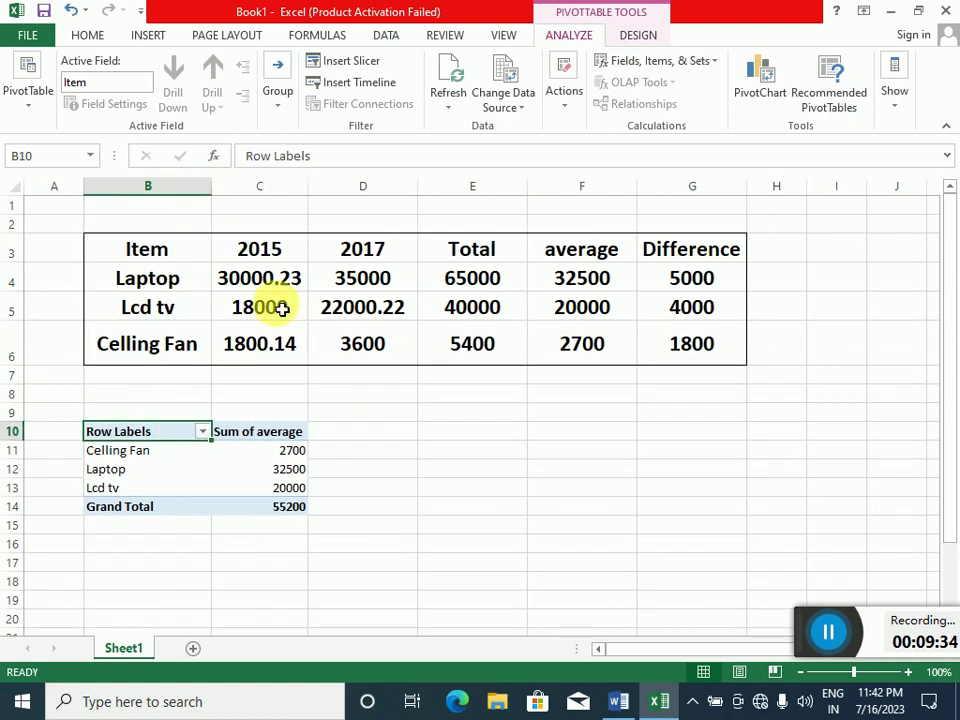
click(394, 443)
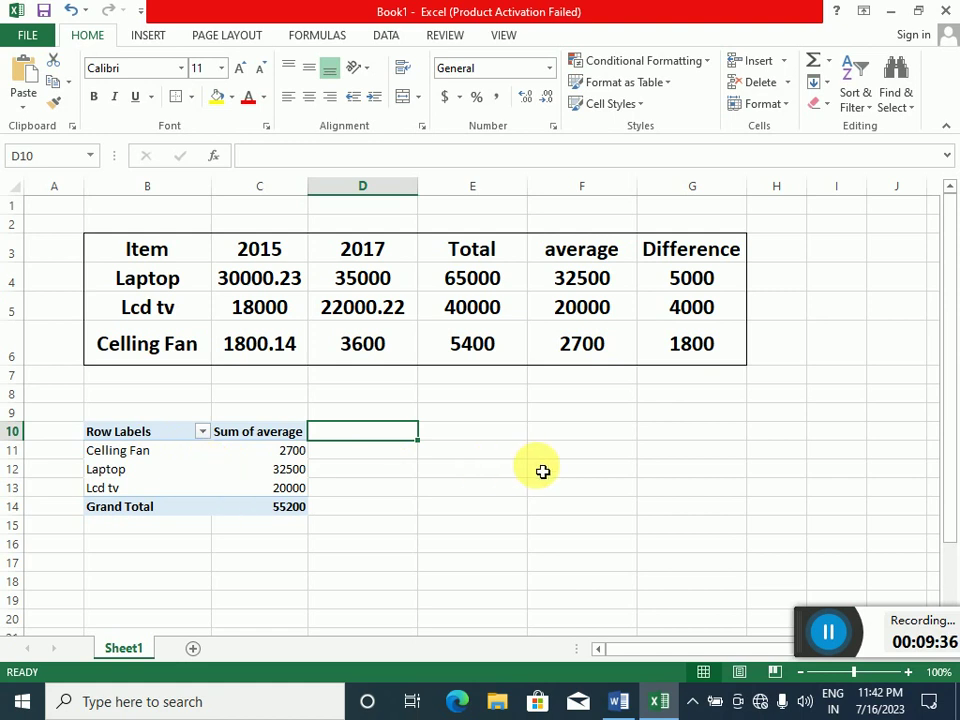
- Delete empty cell B8 with cells shifted up so the PivotTable starts at row 9
scroll(570, 470, down, 1)
scroll(578, 470, down, 1)
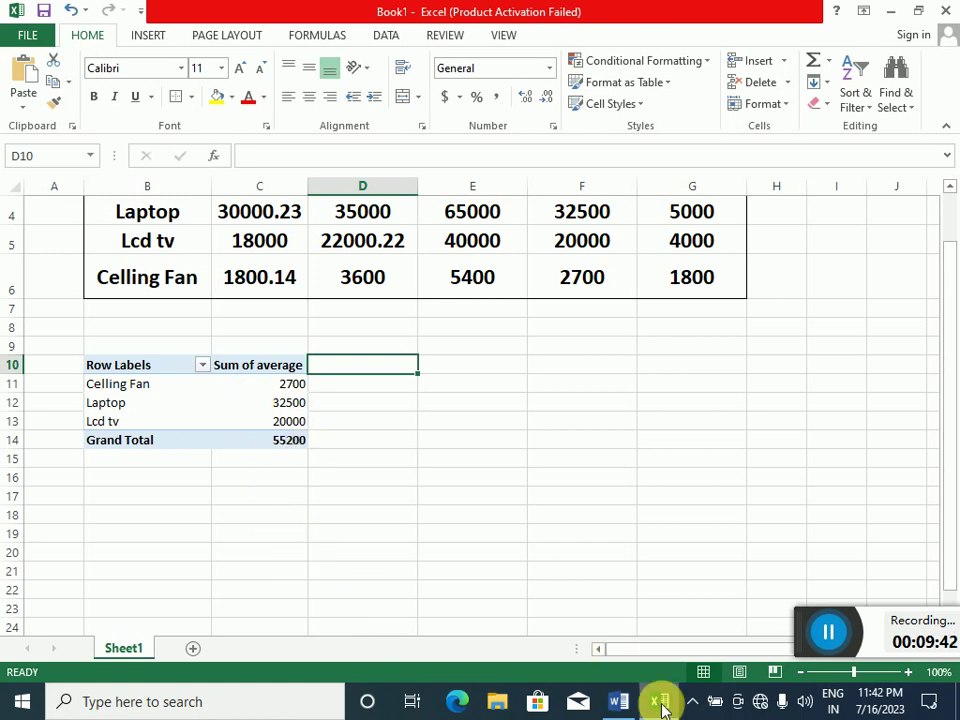
click(186, 335)
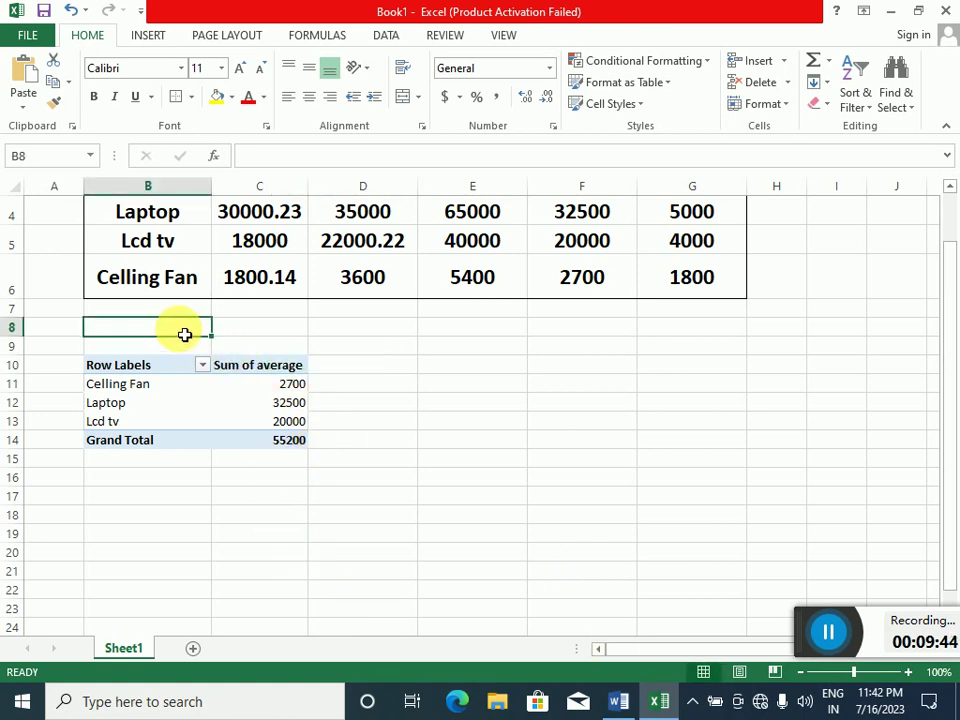
right_click(185, 334)
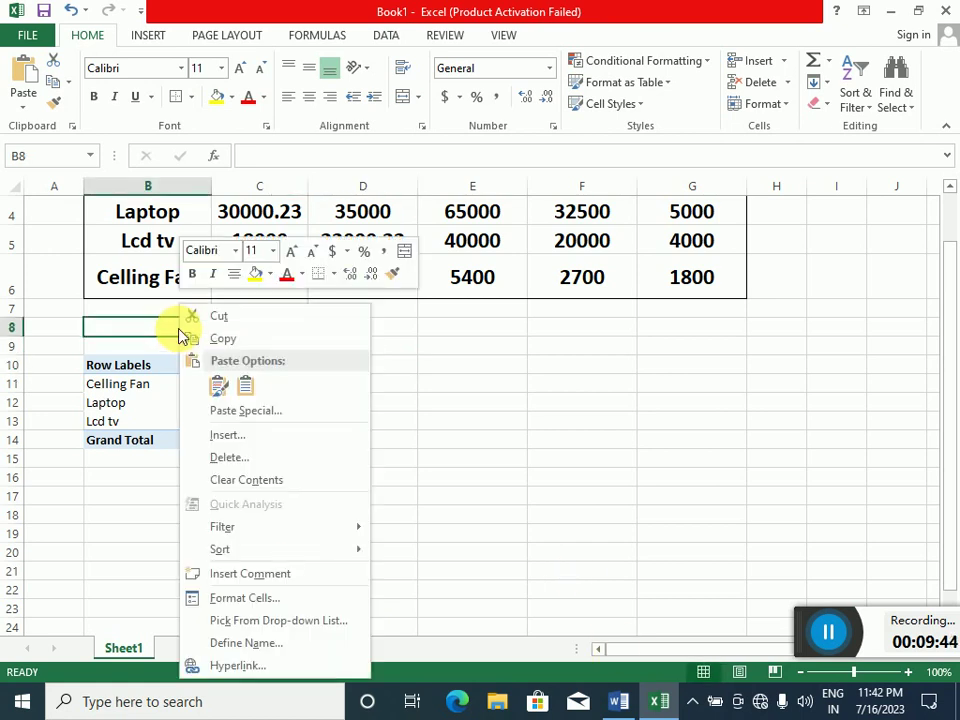
click(229, 457)
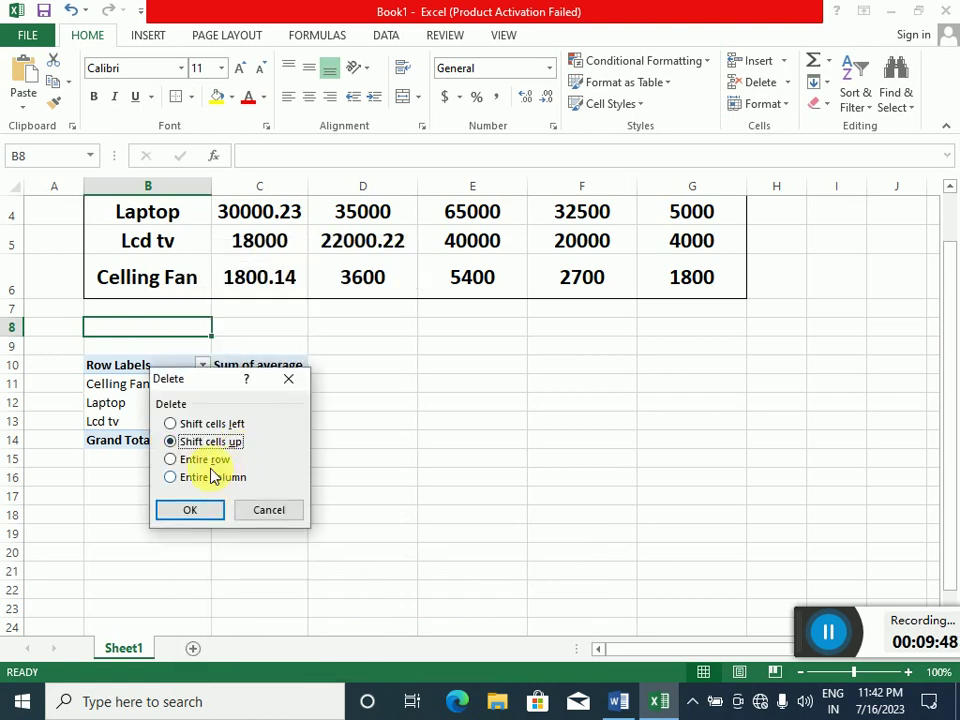
click(197, 510)
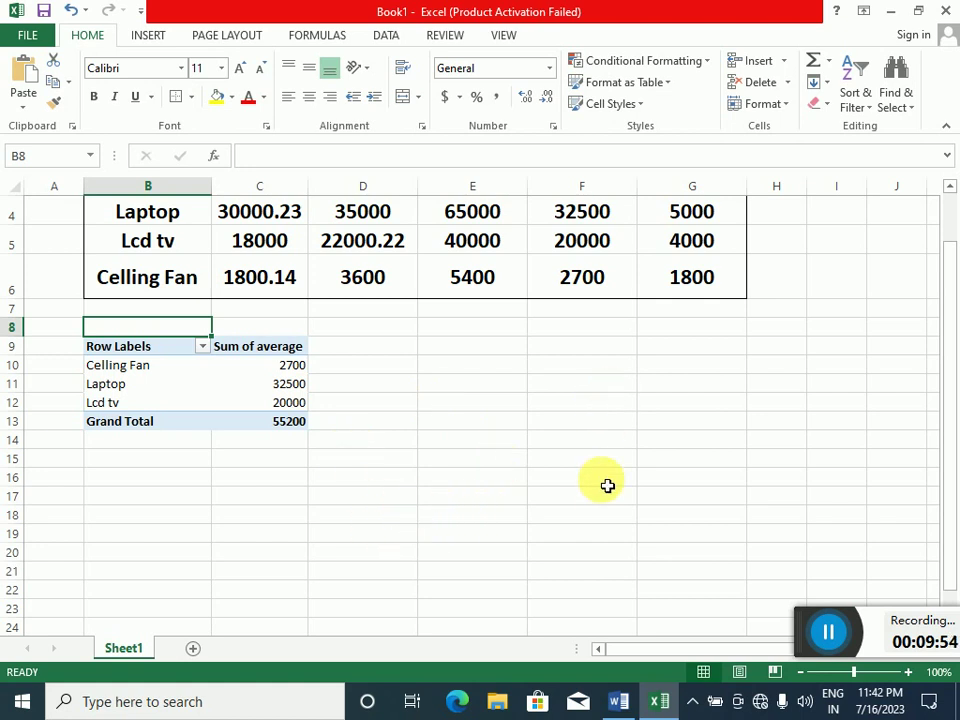
scroll(585, 496, up, 1)
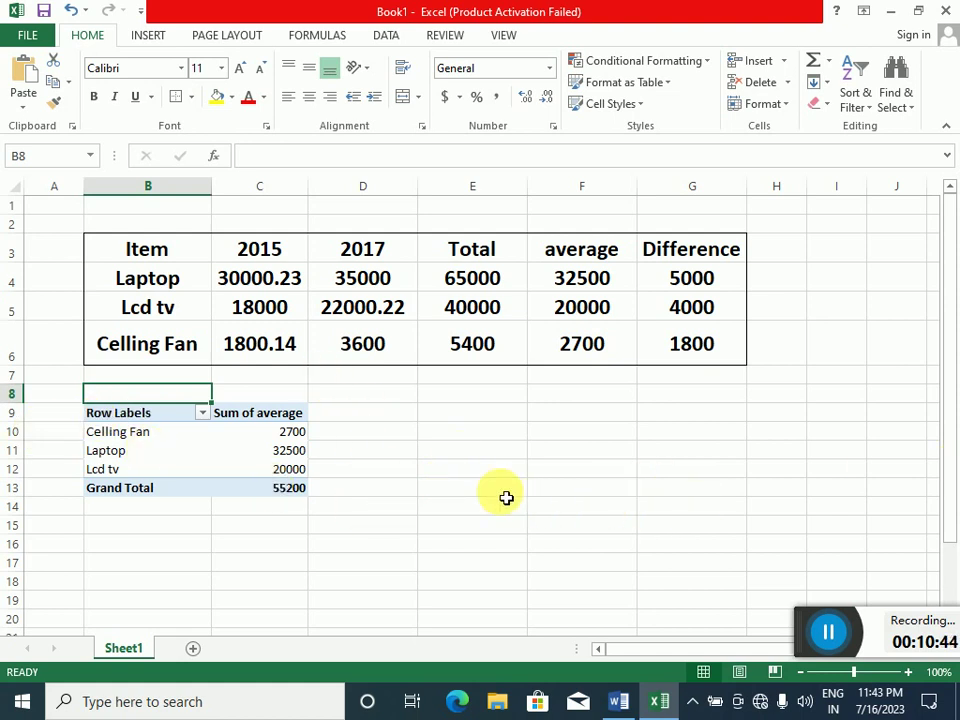
click(401, 431)
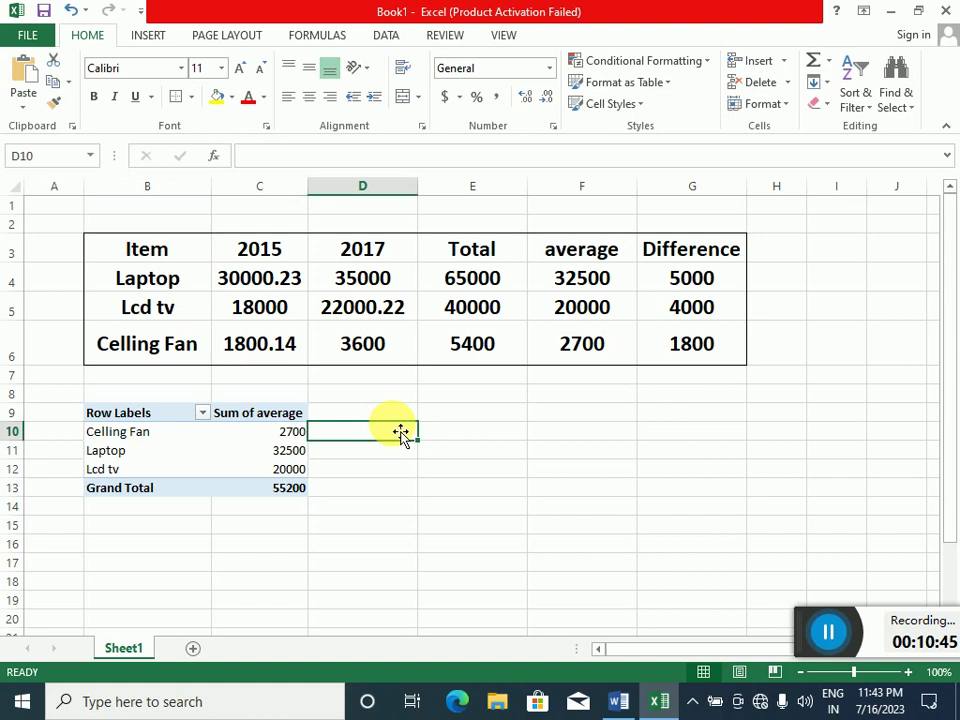
click(501, 420)
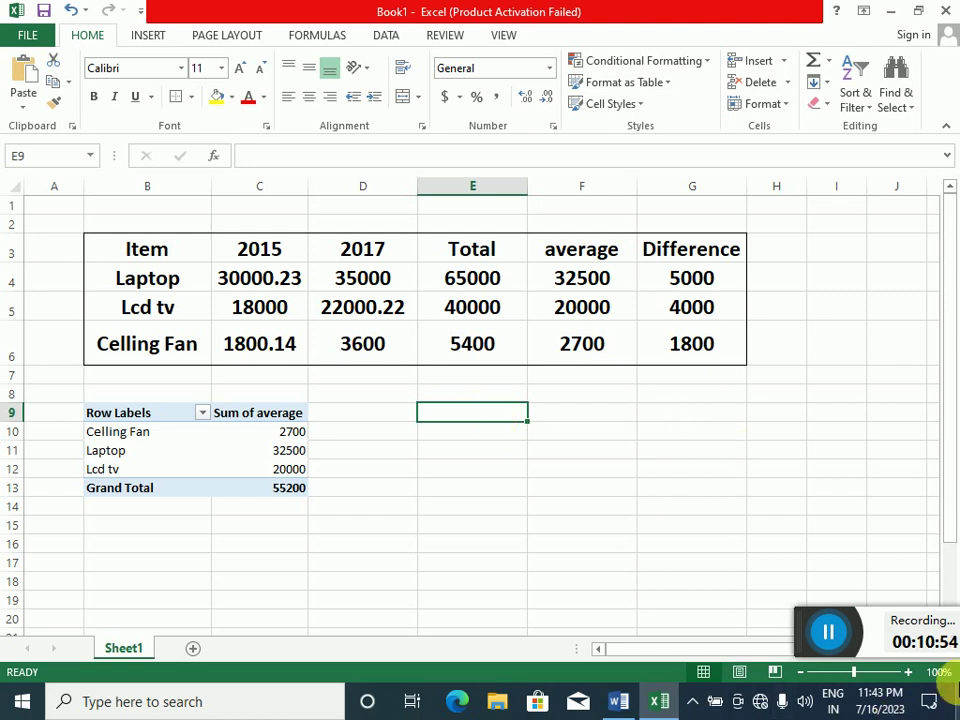
click(613, 692)
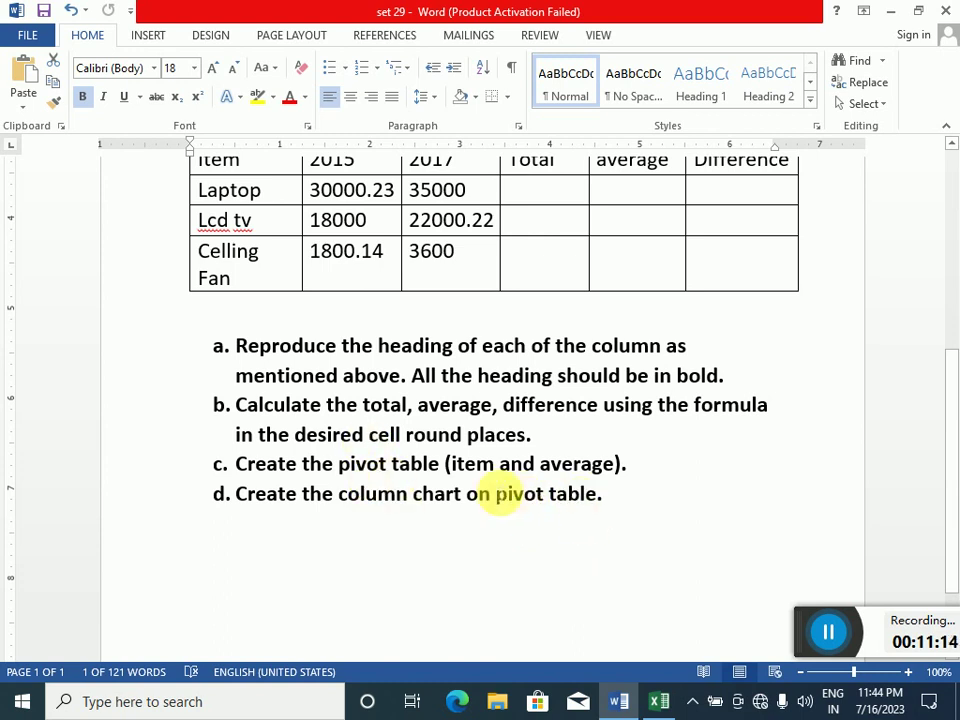
click(660, 702)
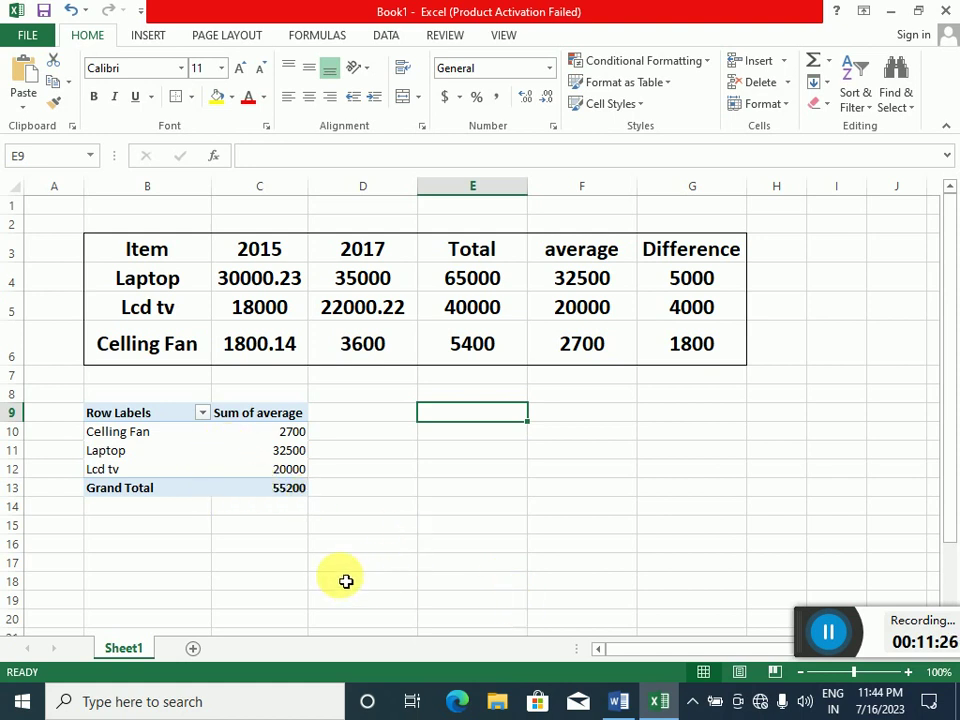
- Select pivot rows B9:C12, excluding Grand Total, and check the Word task list
click(201, 414)
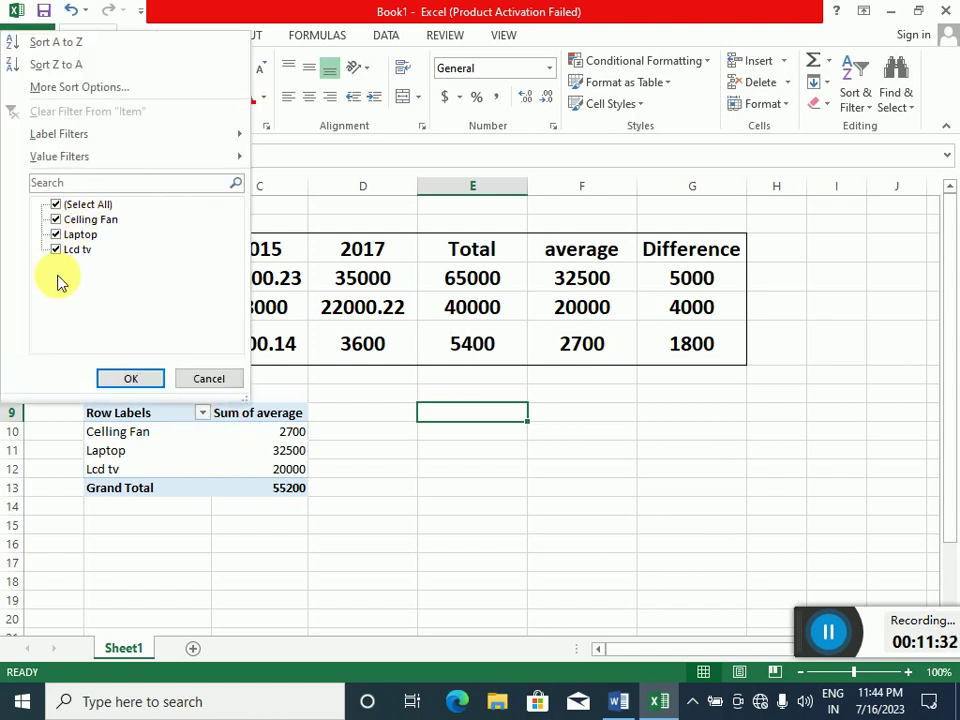
click(226, 385)
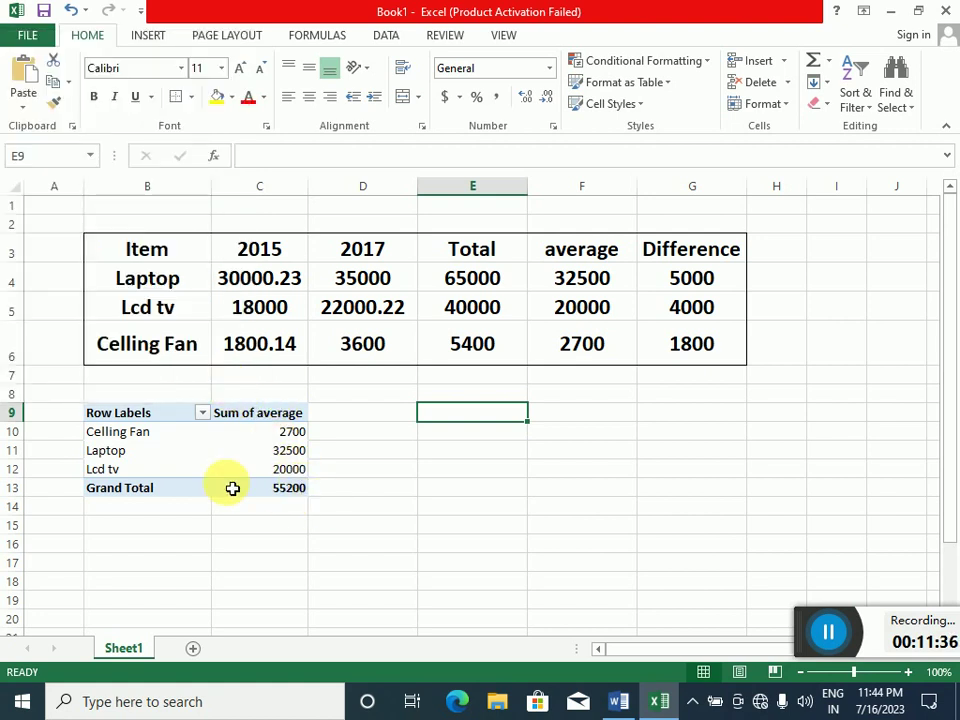
click(160, 421)
drag(160, 421, 264, 489)
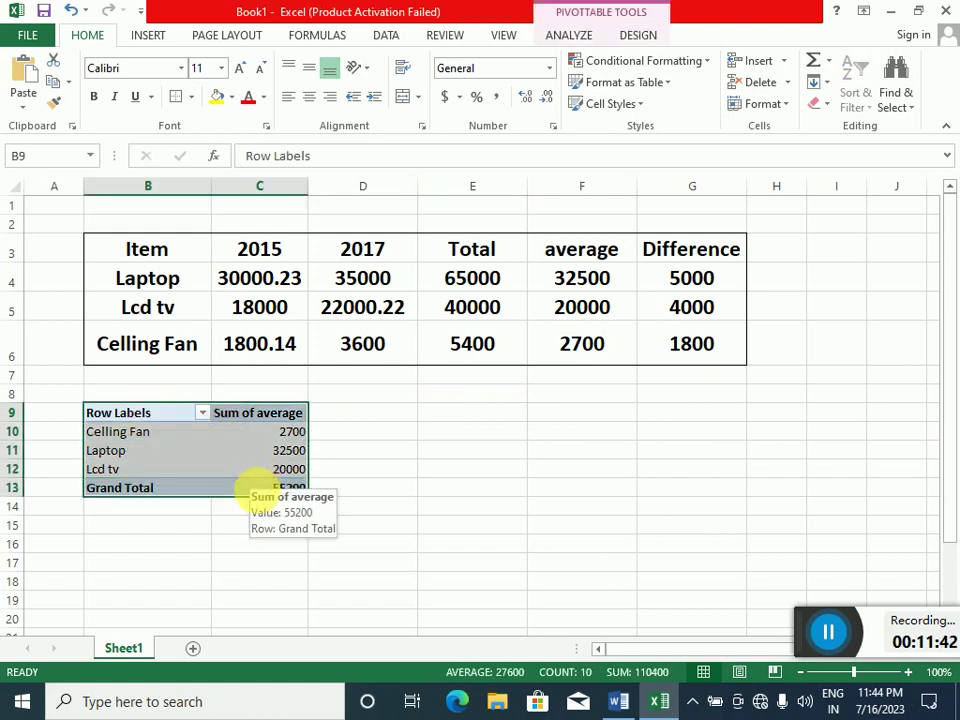
click(252, 524)
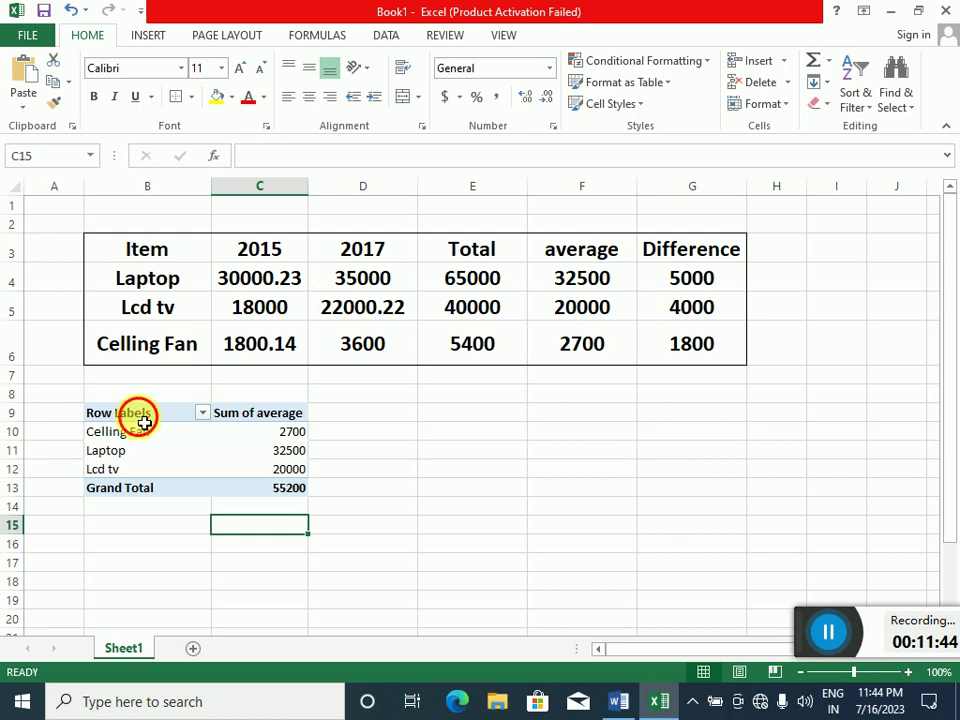
drag(145, 423, 251, 484)
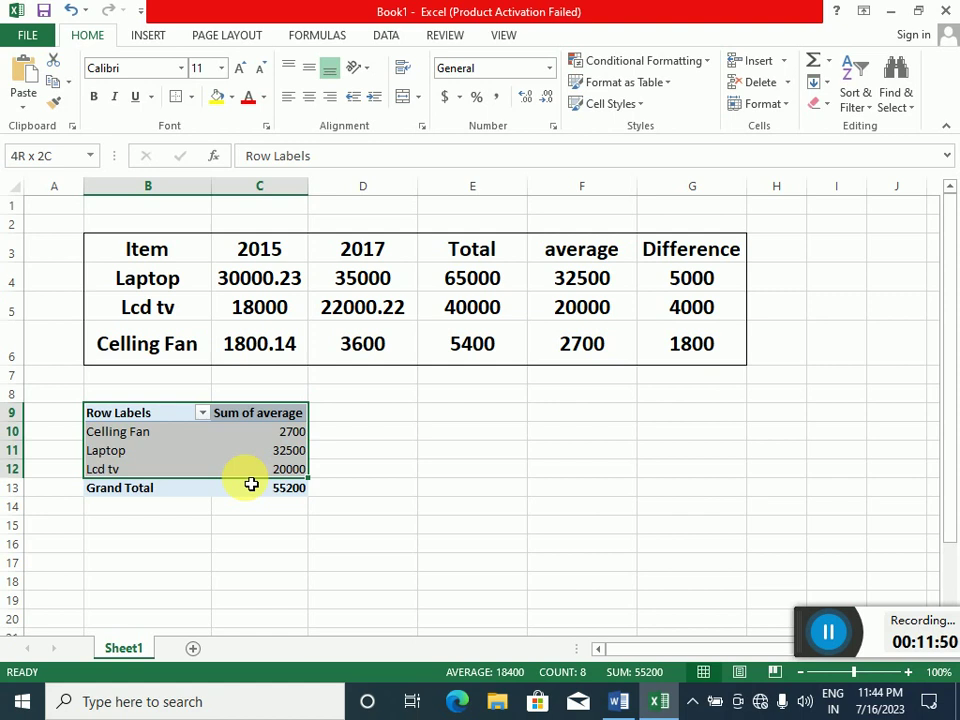
drag(245, 480, 246, 482)
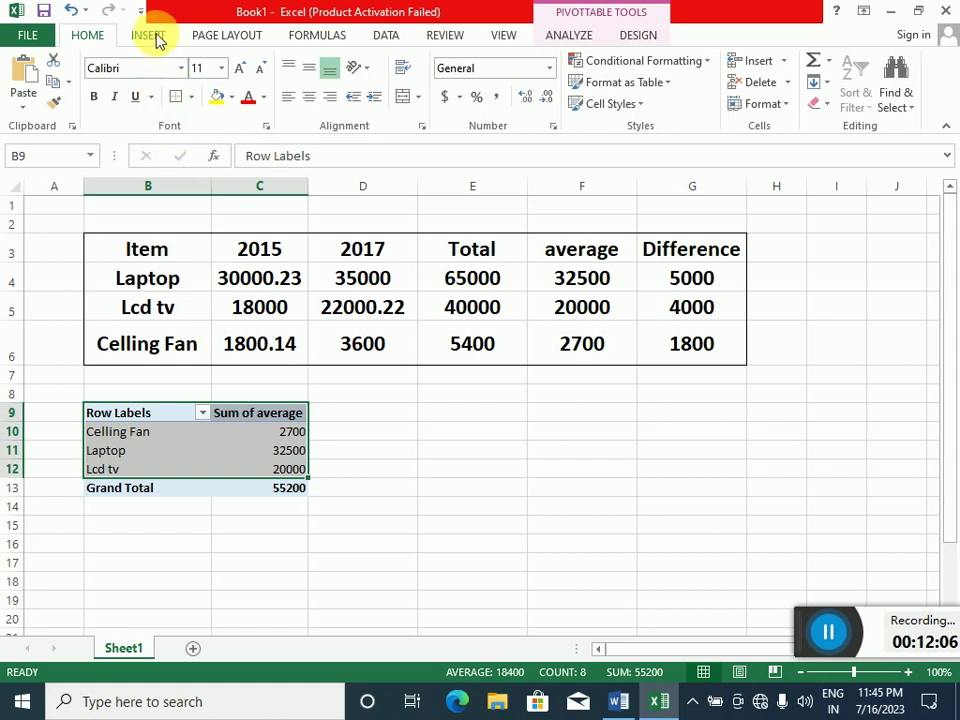
click(617, 701)
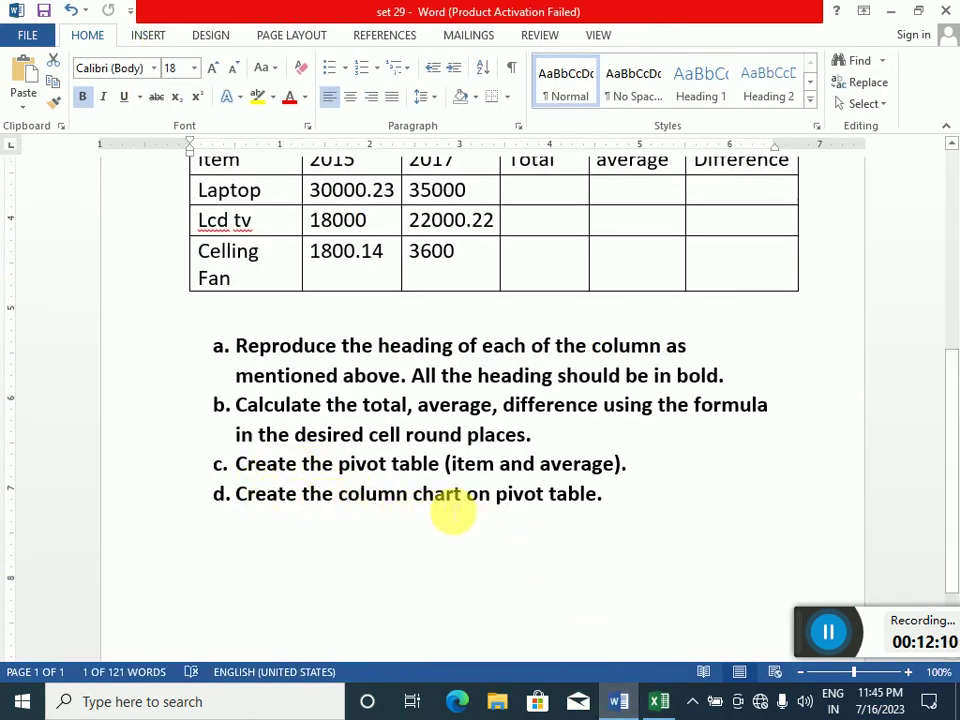
click(657, 700)
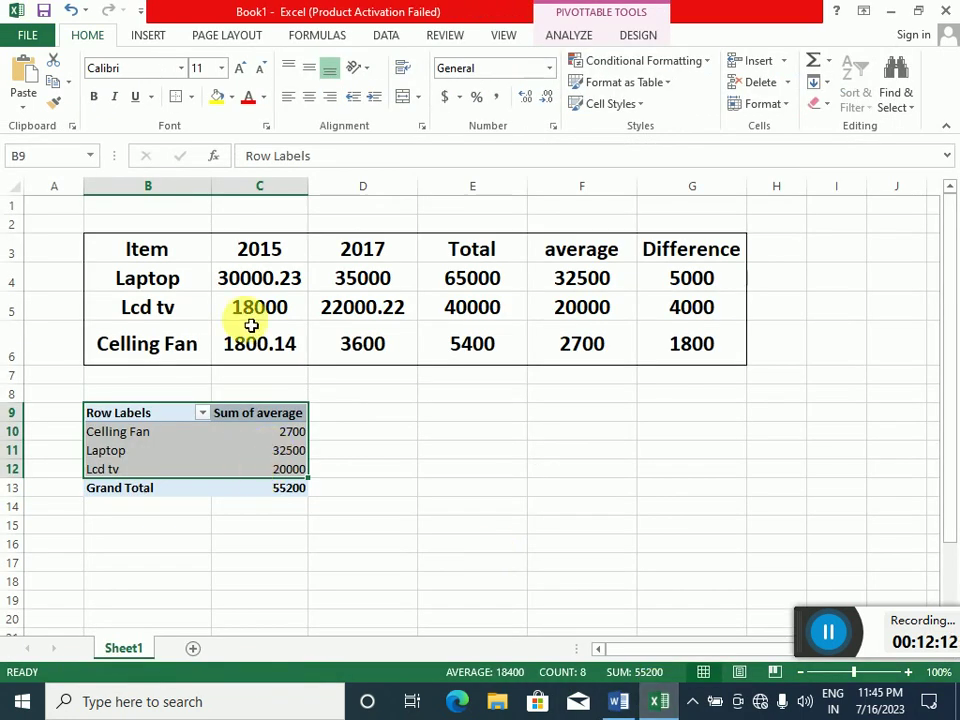
- Insert a 2-D Clustered Column PivotChart, moved right of the pivot table and narrowed
click(146, 37)
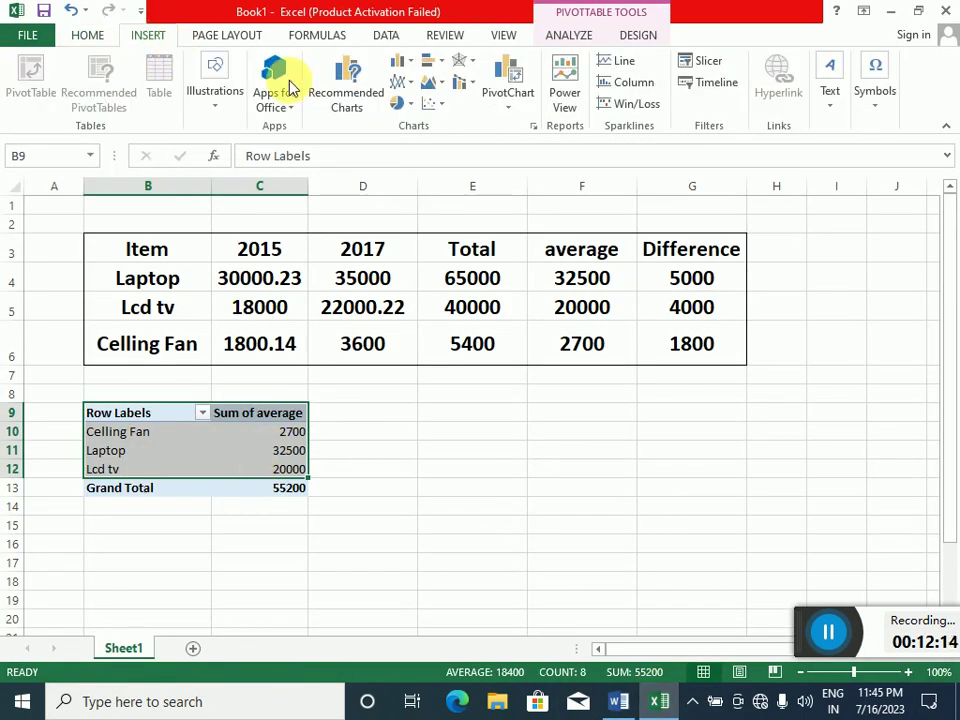
click(411, 66)
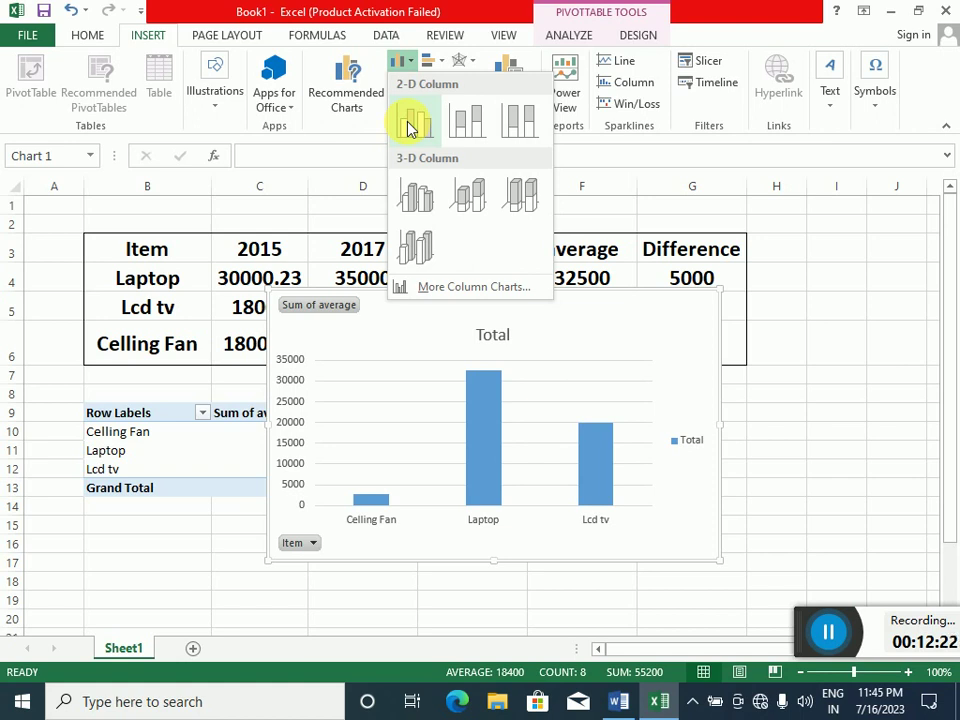
click(411, 127)
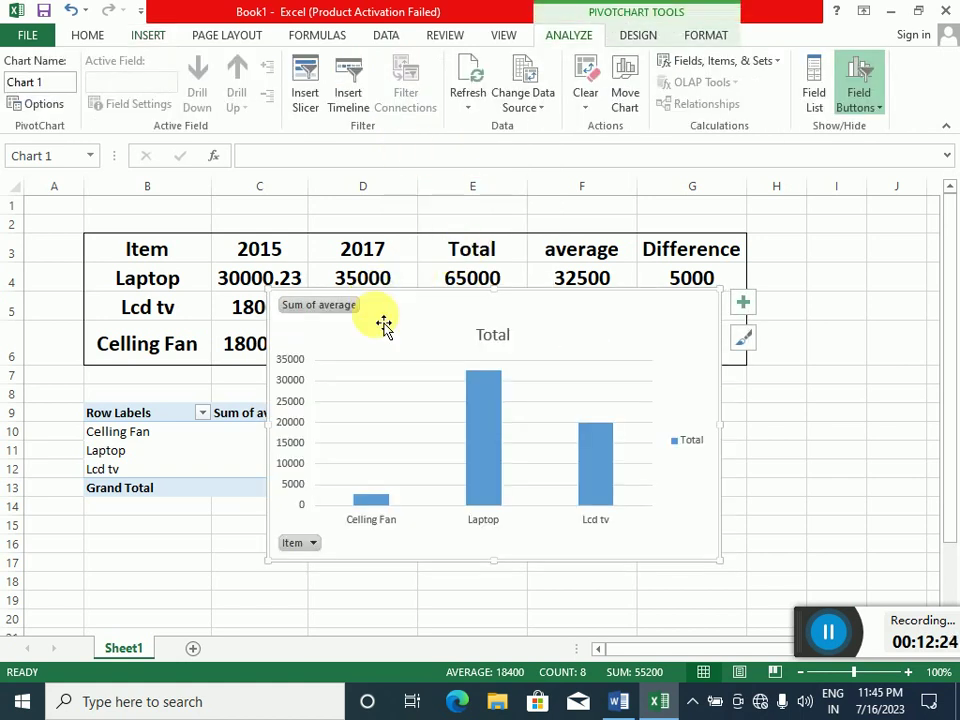
mouse_move(417, 308)
mouse_down()
mouse_move(499, 390)
mouse_move(486, 401)
mouse_up()
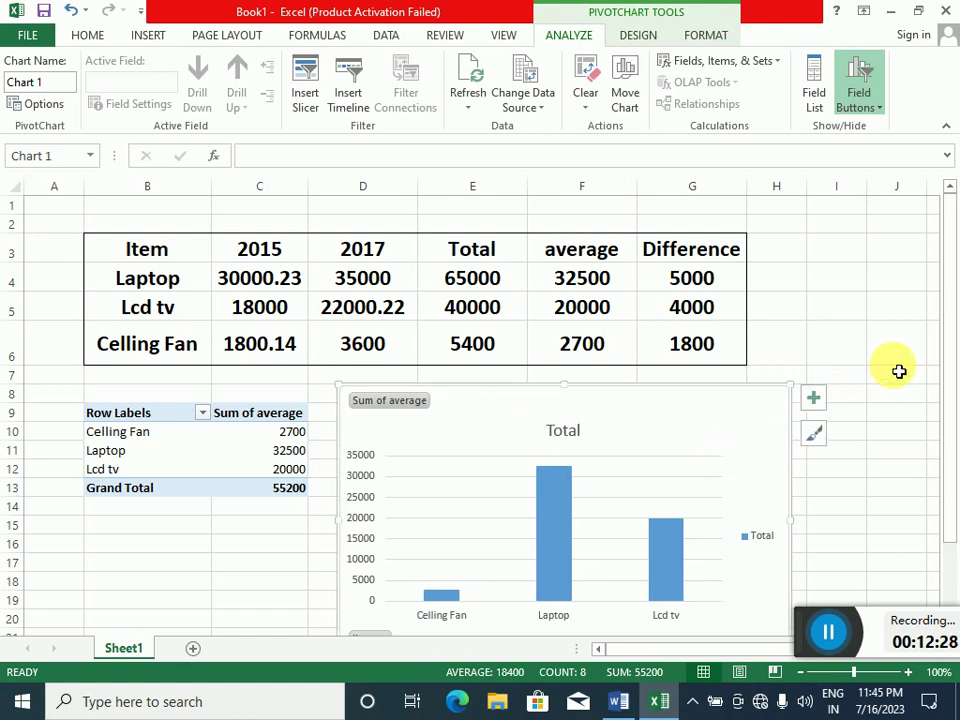
scroll(899, 371, down, 1)
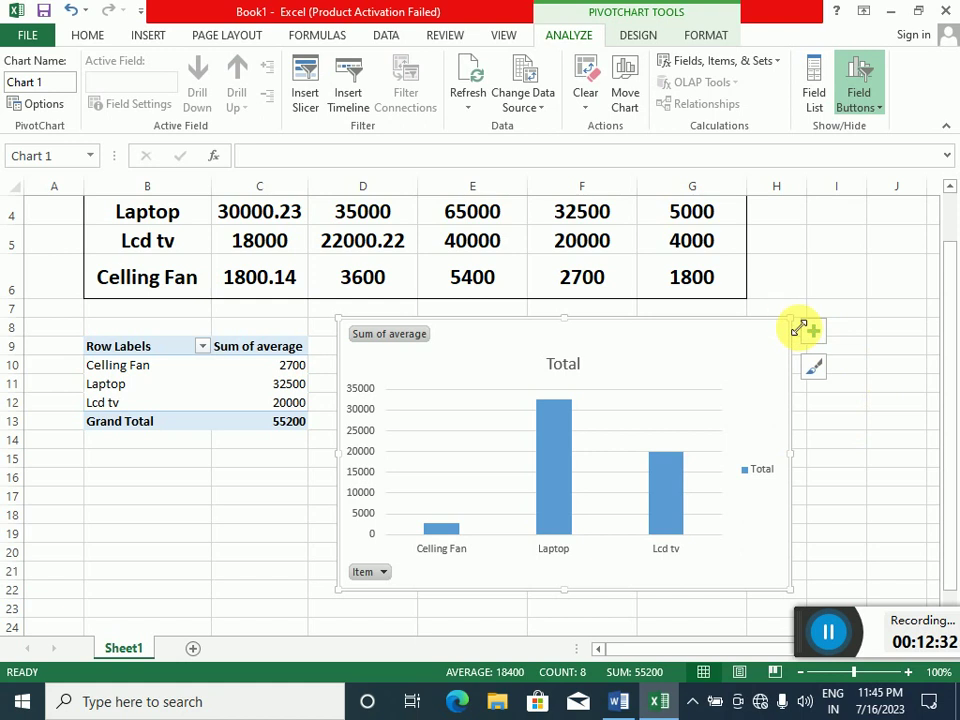
mouse_move(799, 329)
mouse_down()
mouse_move(761, 321)
mouse_move(731, 335)
mouse_up()
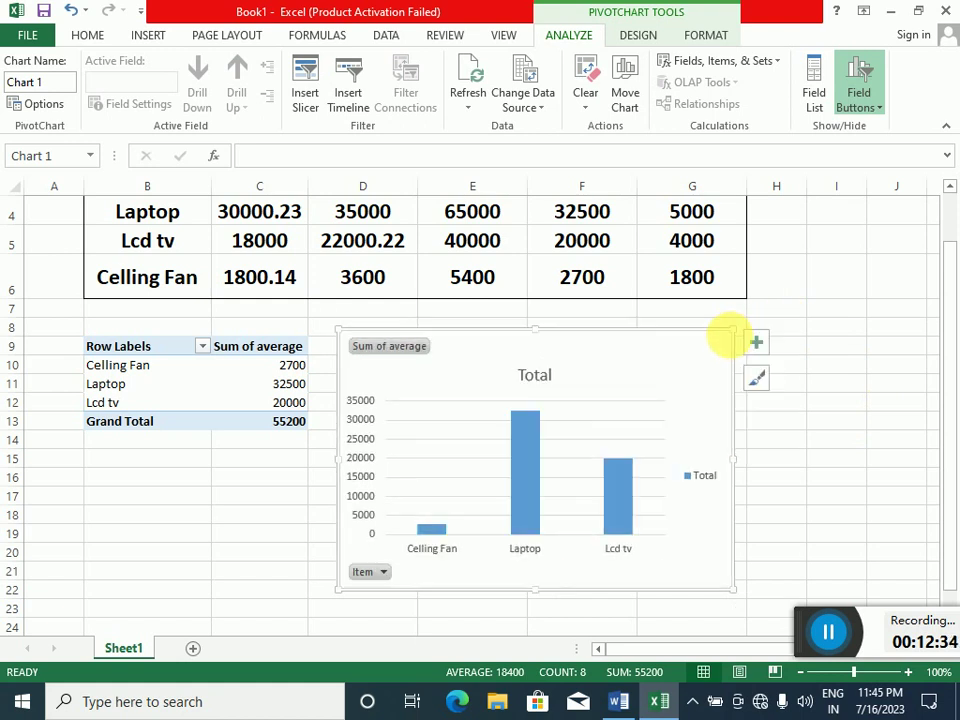
click(845, 353)
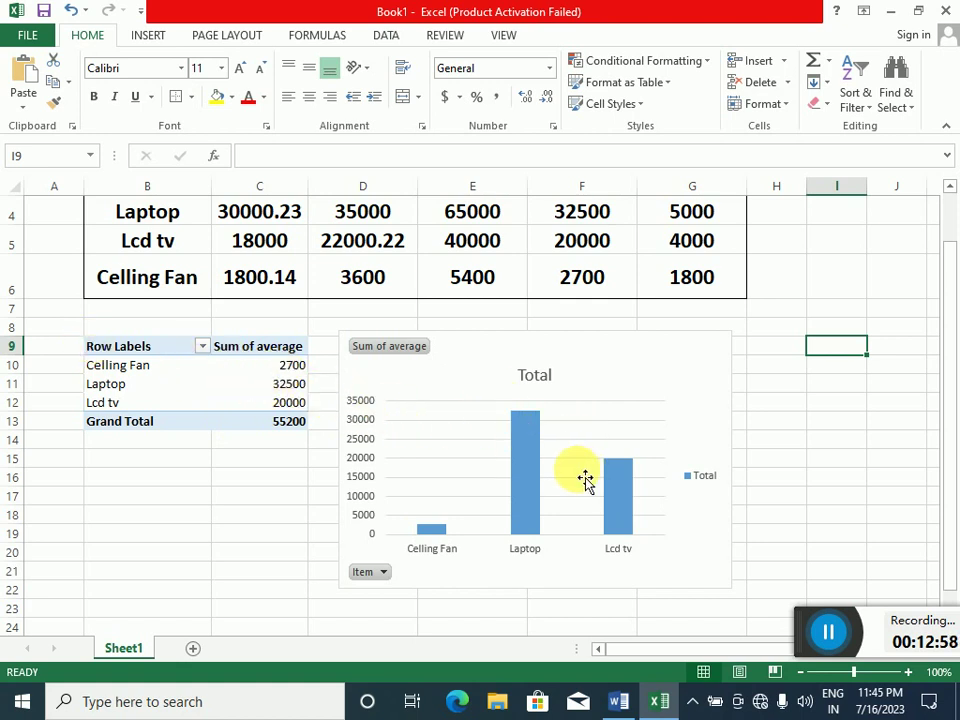
scroll(557, 488, up, 1)
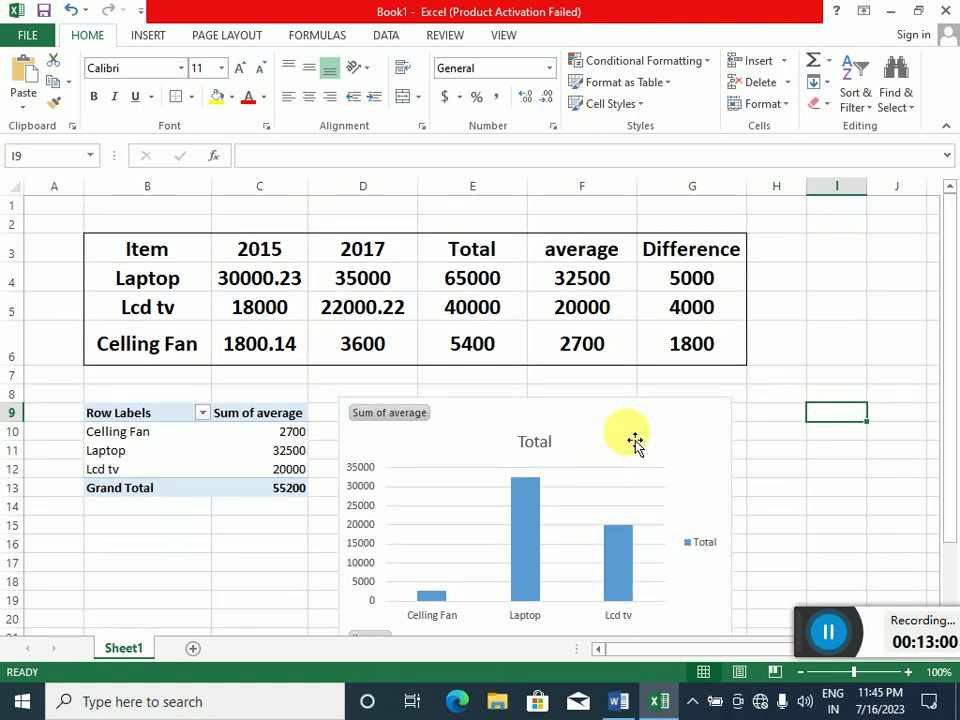
click(506, 284)
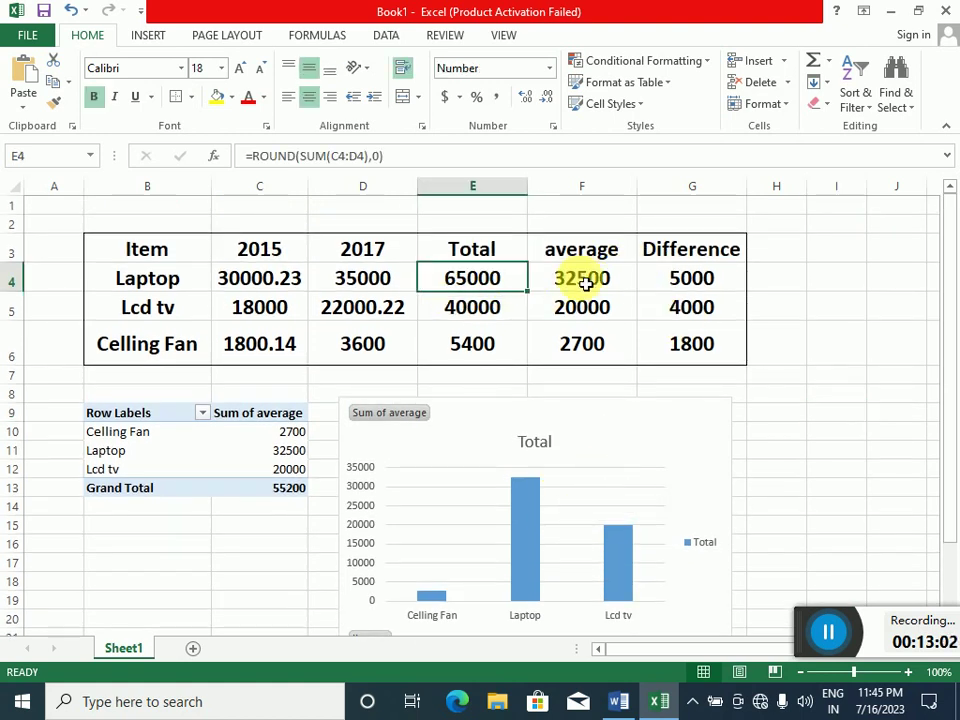
click(585, 283)
click(707, 279)
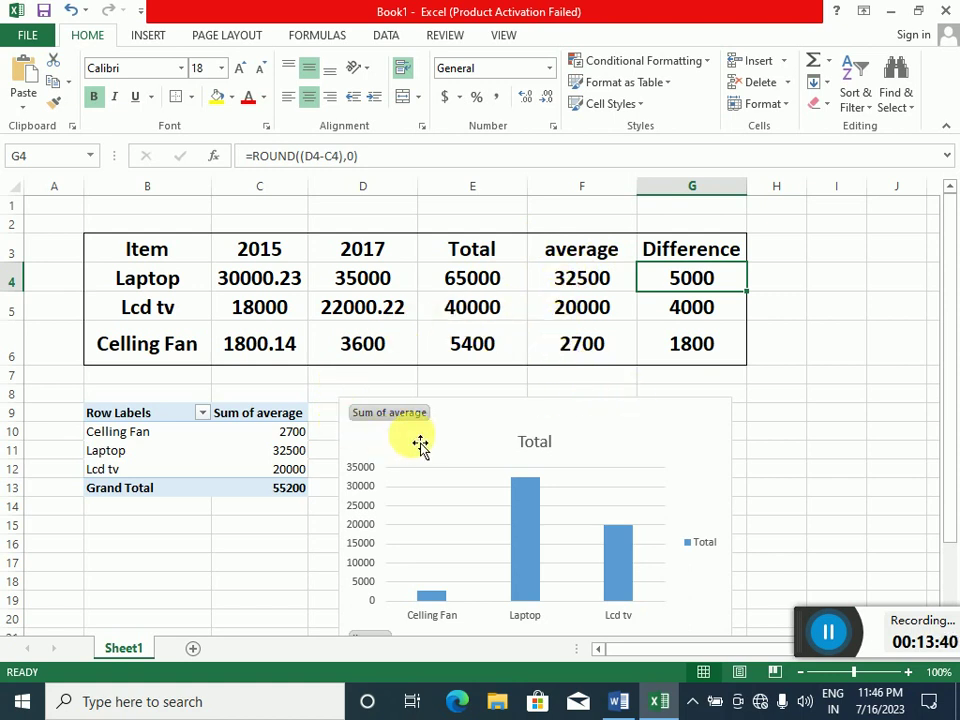
- Set the worksheet's page orientation to Portrait
click(500, 36)
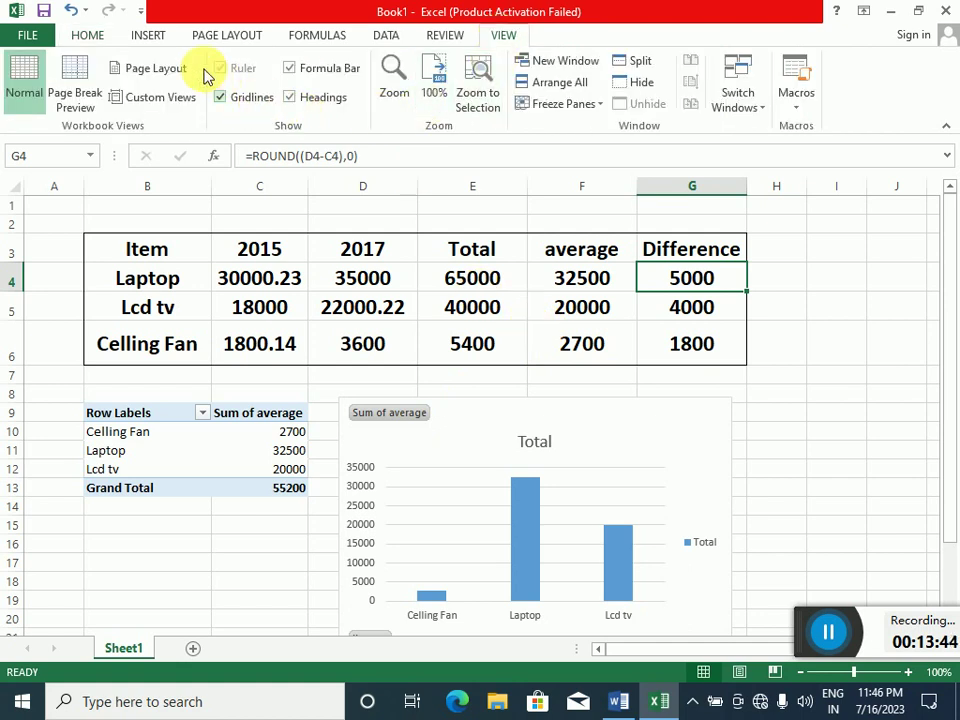
click(220, 40)
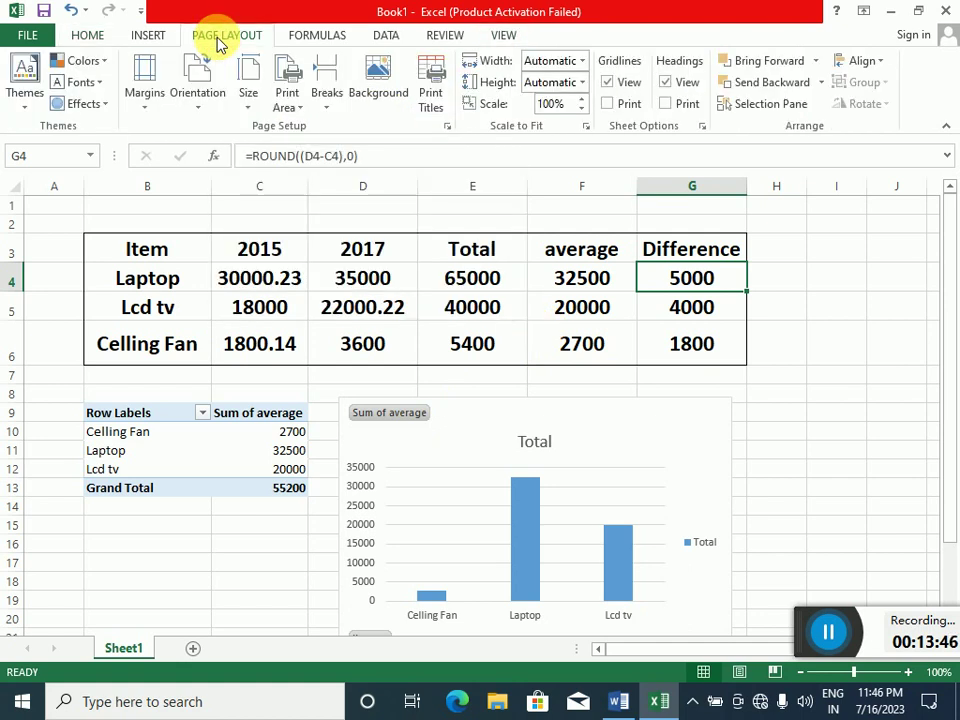
click(206, 110)
click(191, 143)
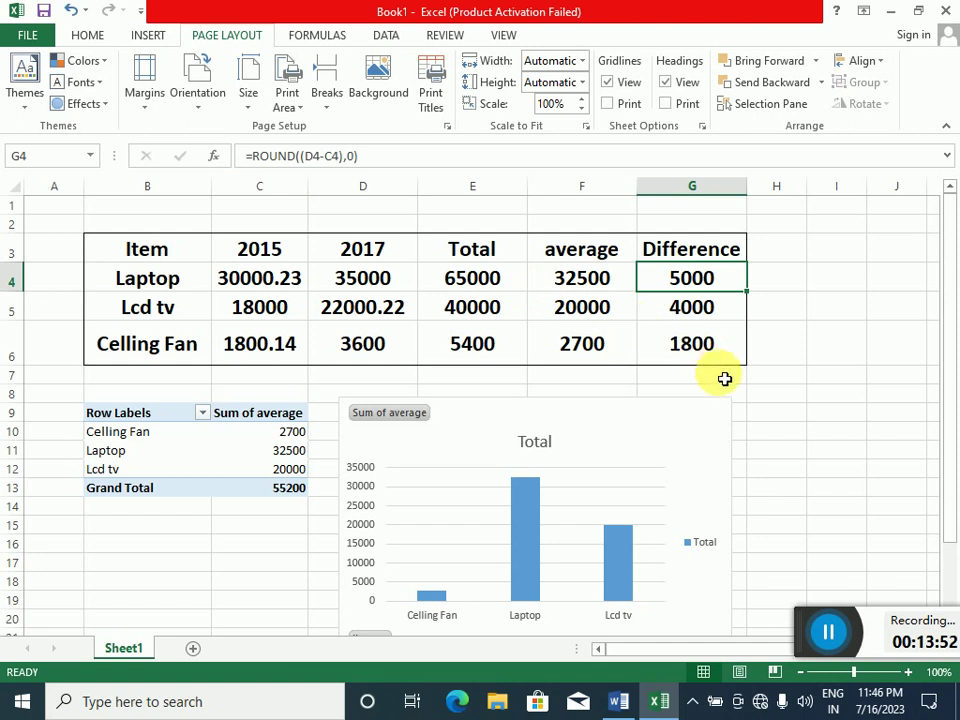
- Zoom the sheet out to 90% and scroll to check the page break
click(800, 672)
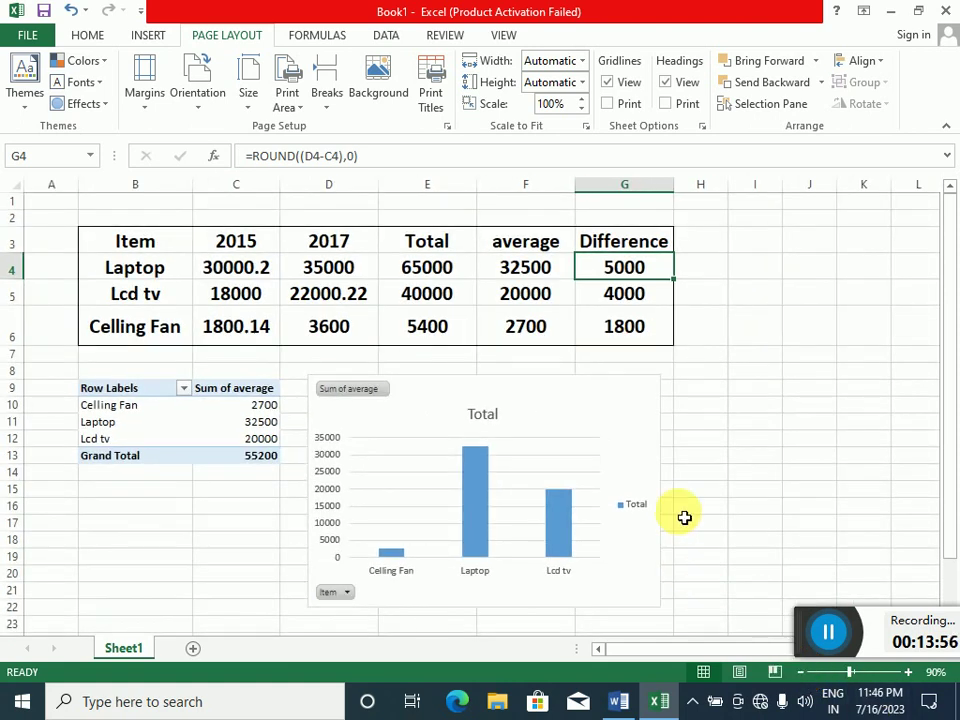
scroll(602, 416, down, 8)
scroll(602, 418, up, 8)
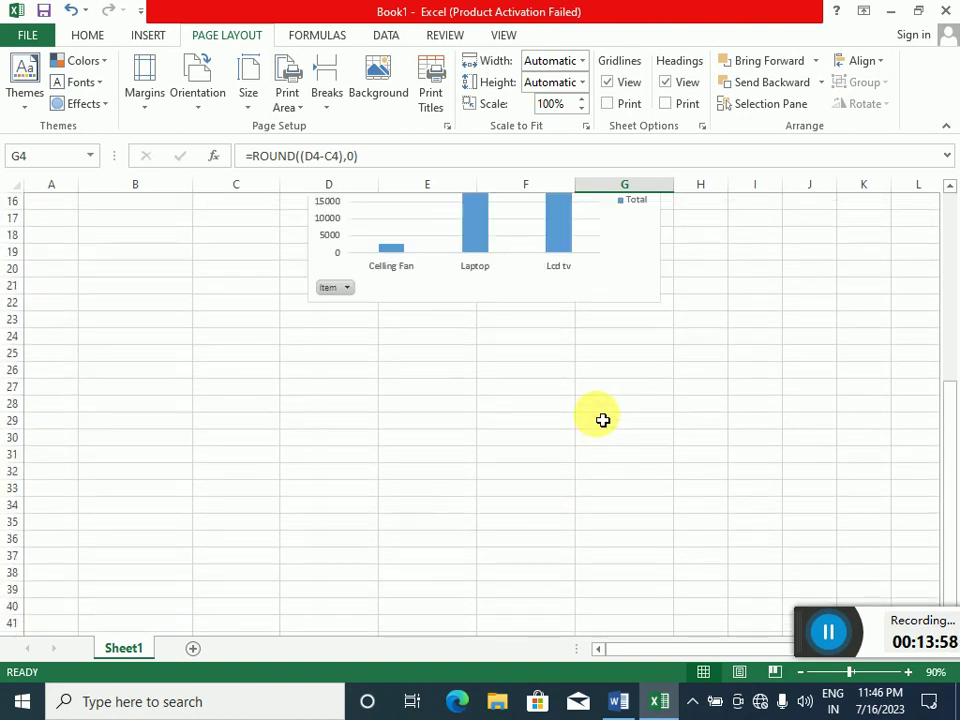
- Reconfirm Portrait orientation and scroll to view the page boundary beside the table and chart
click(231, 217)
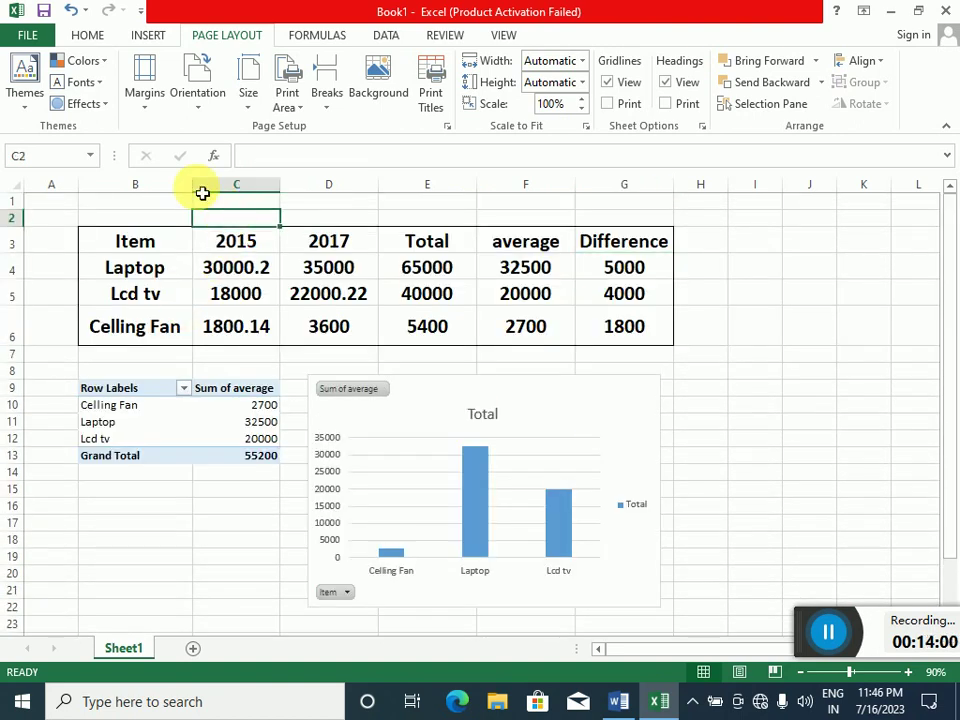
click(193, 105)
click(227, 142)
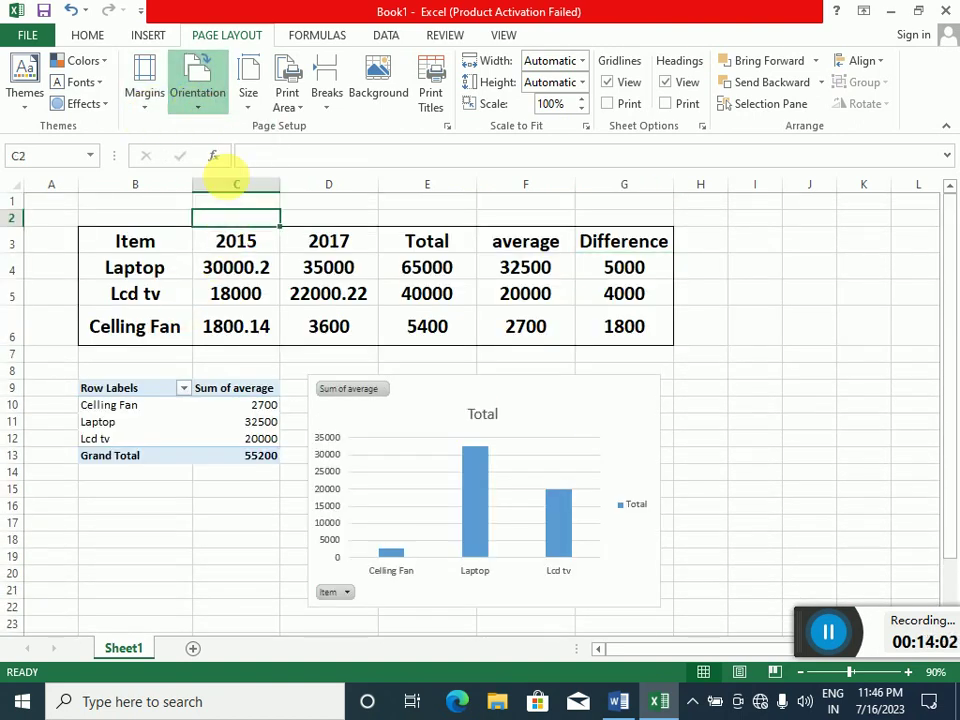
scroll(668, 394, down, 7)
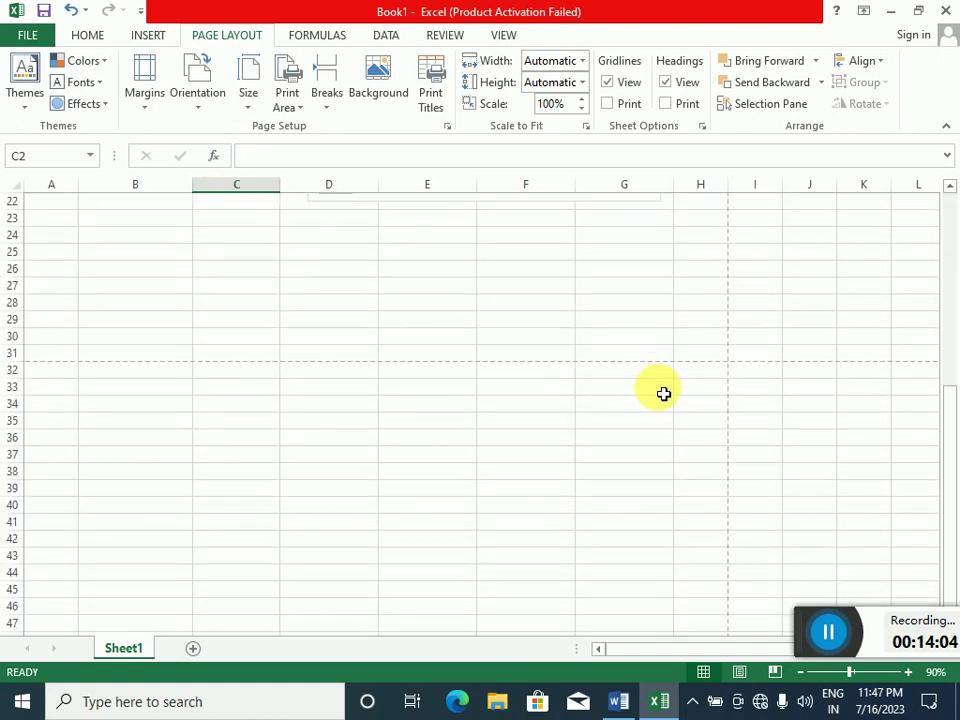
scroll(748, 375, up, 7)
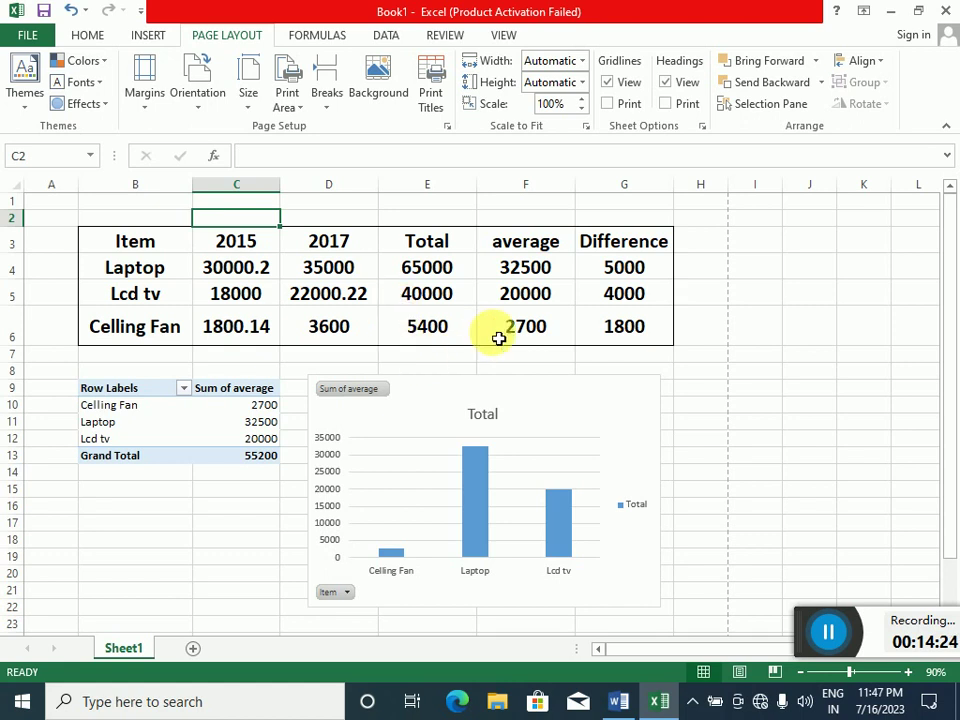
- Turn off the worksheet gridlines in the Show group and scroll to check the result
click(503, 38)
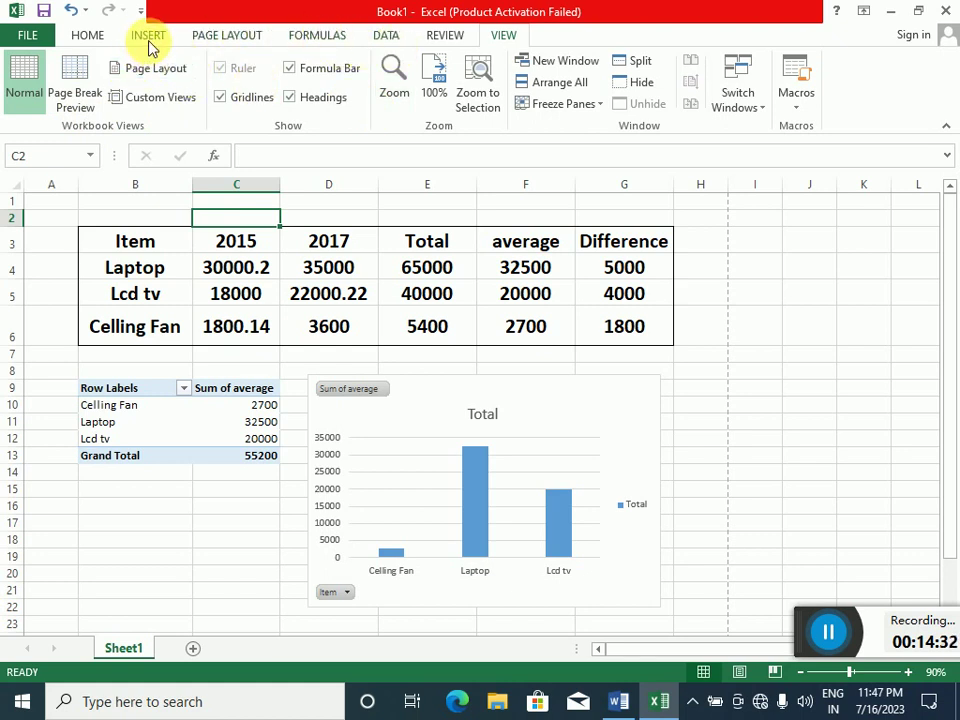
click(96, 37)
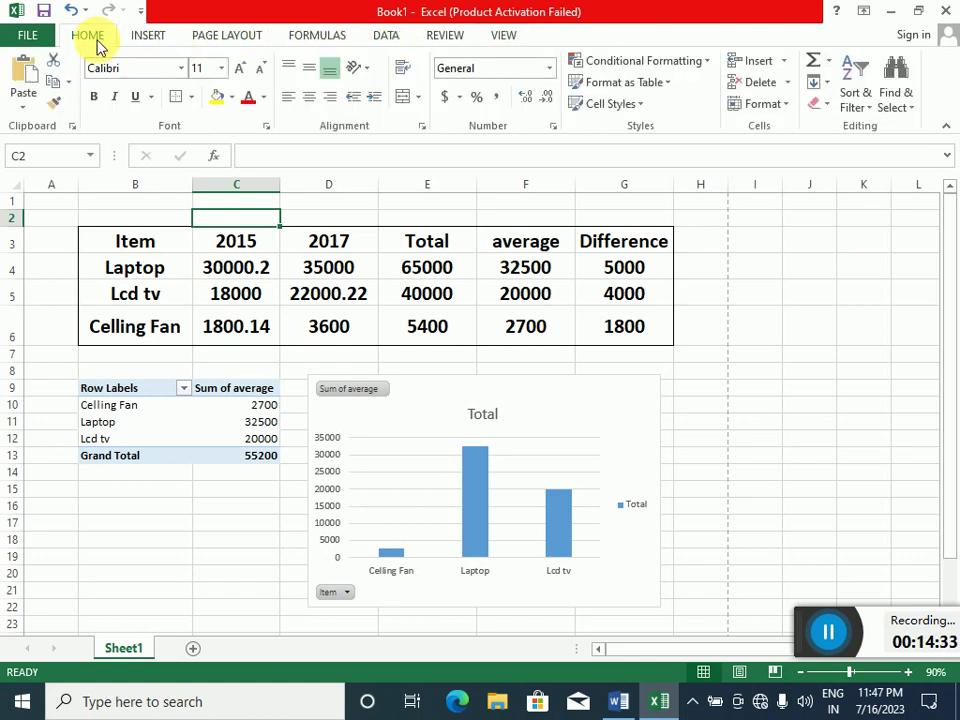
click(497, 34)
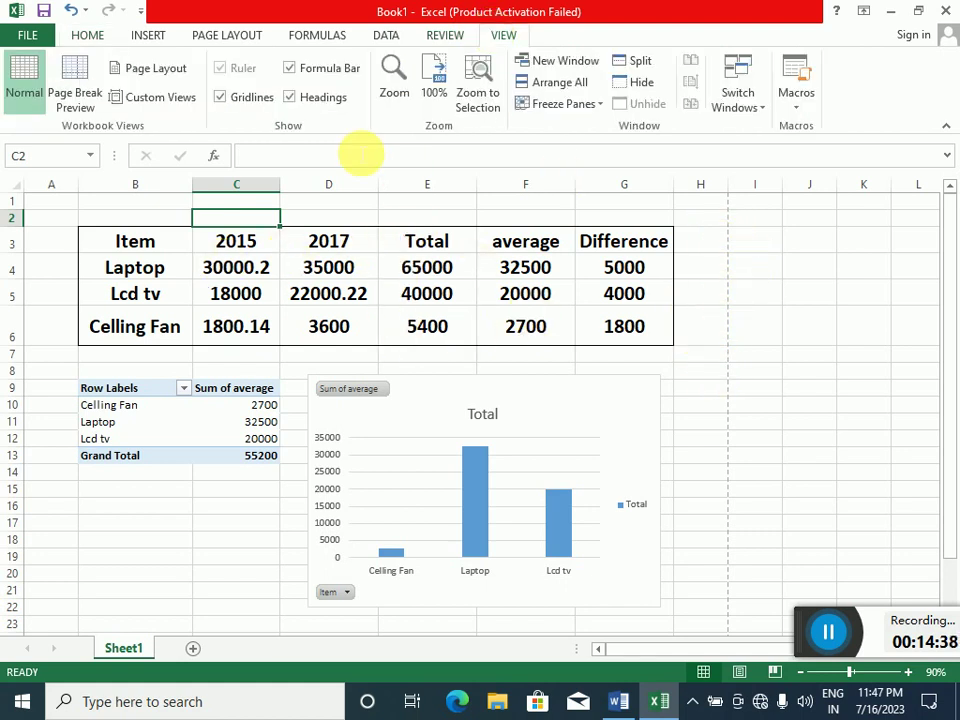
click(222, 98)
scroll(676, 424, down, 5)
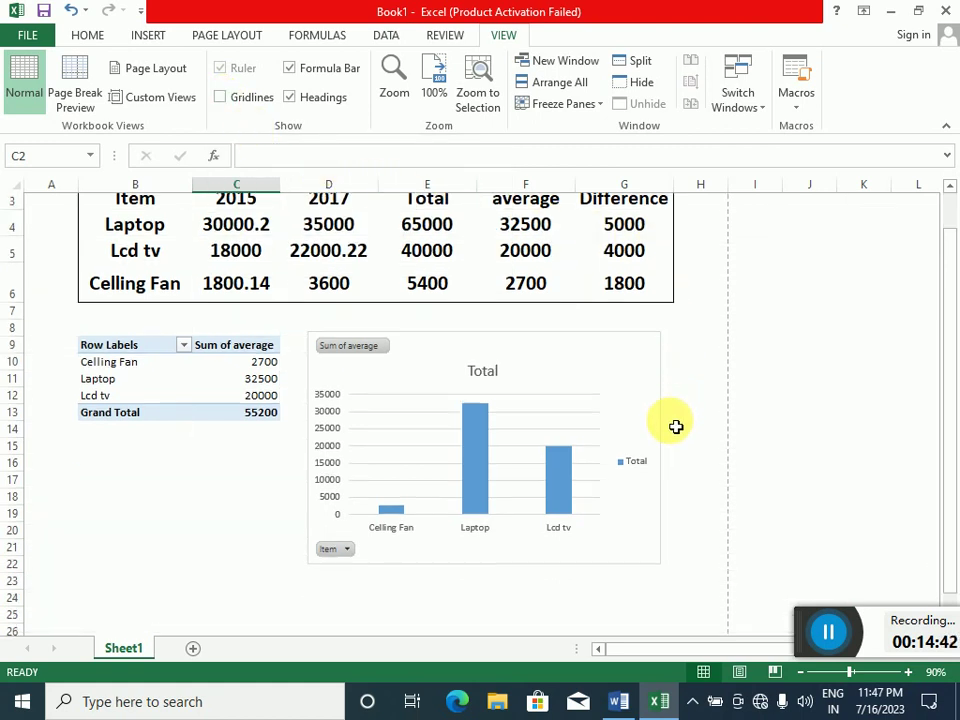
scroll(598, 420, up, 5)
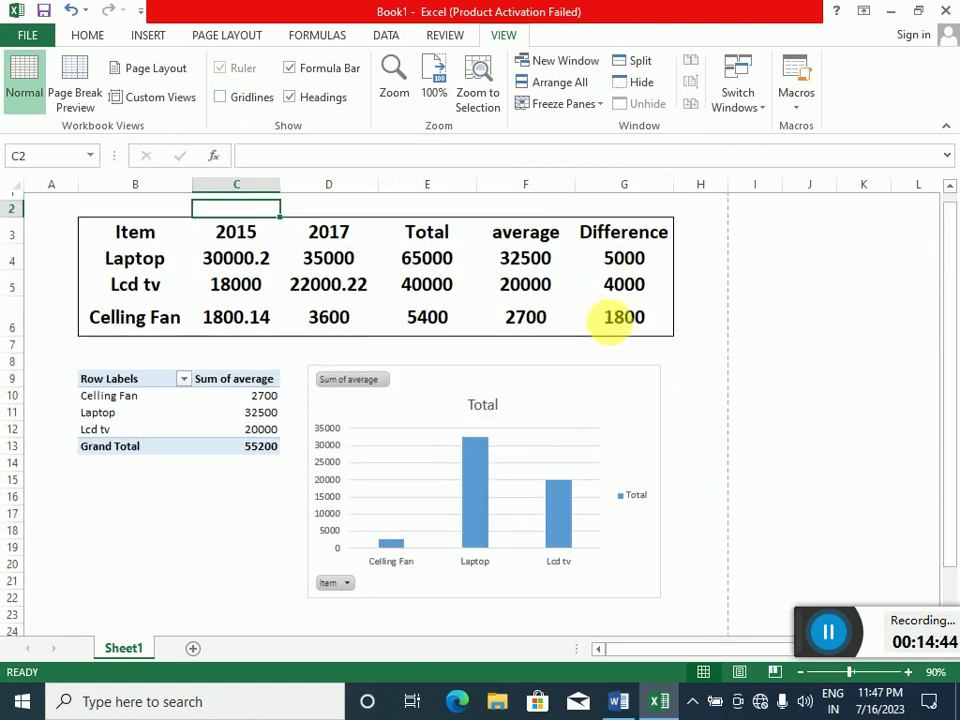
- Review the rounded total, difference and average formulas in E4, G4 and F4
click(218, 508)
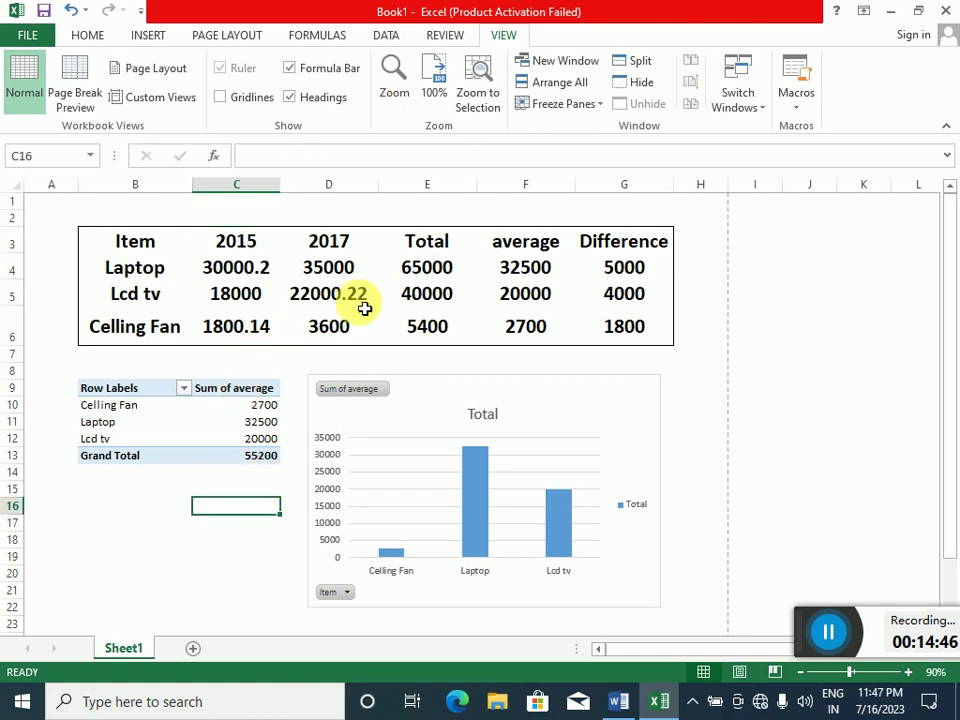
click(236, 242)
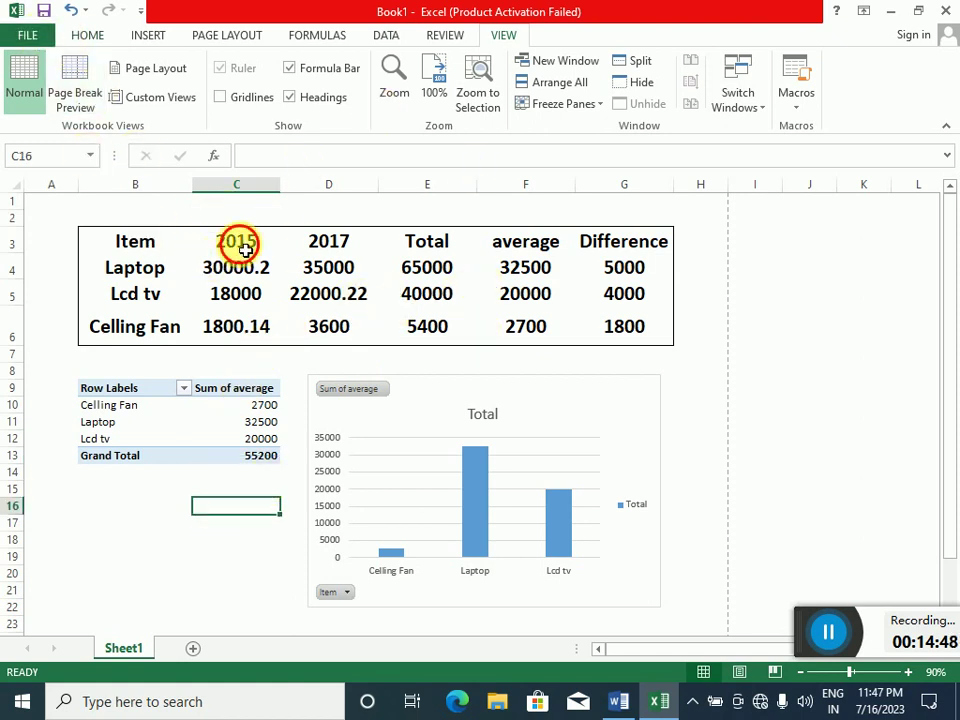
click(410, 290)
click(427, 267)
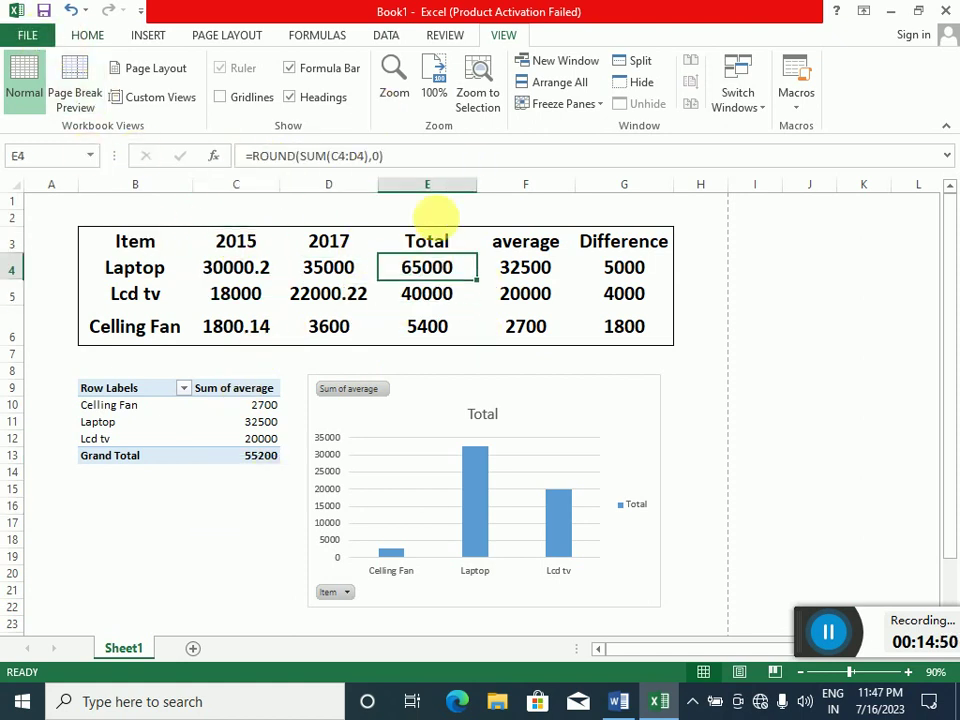
click(598, 270)
click(512, 278)
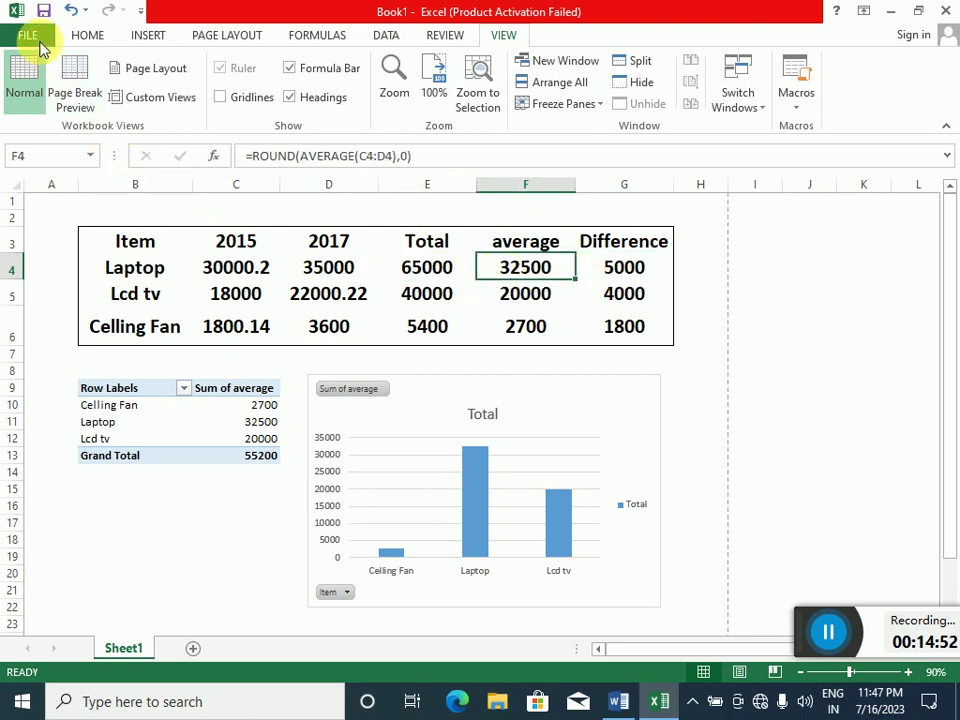
click(24, 32)
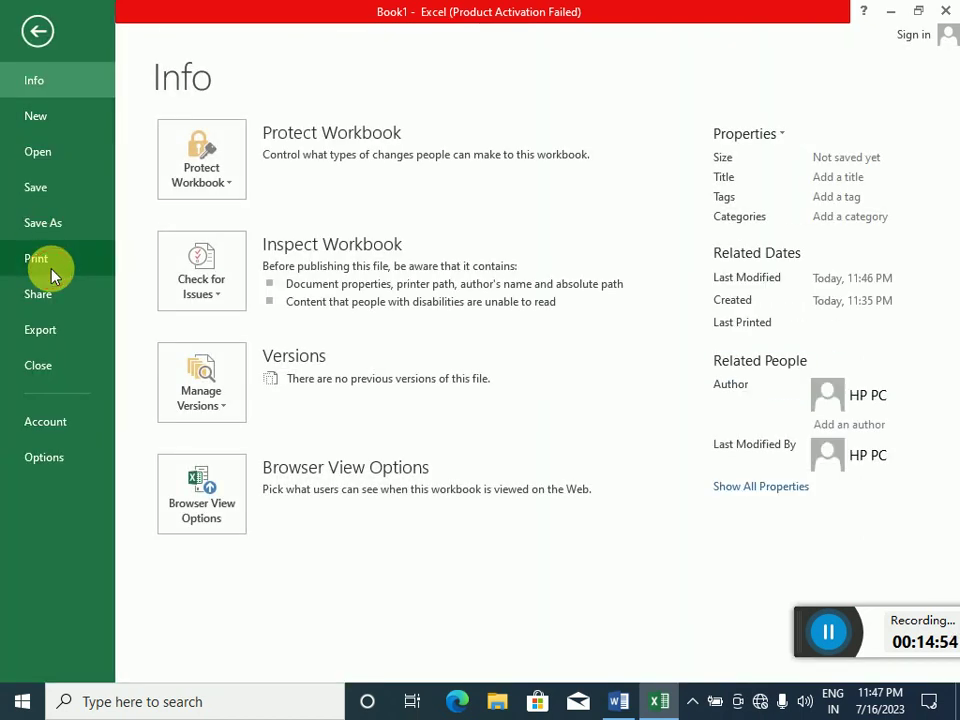
click(42, 260)
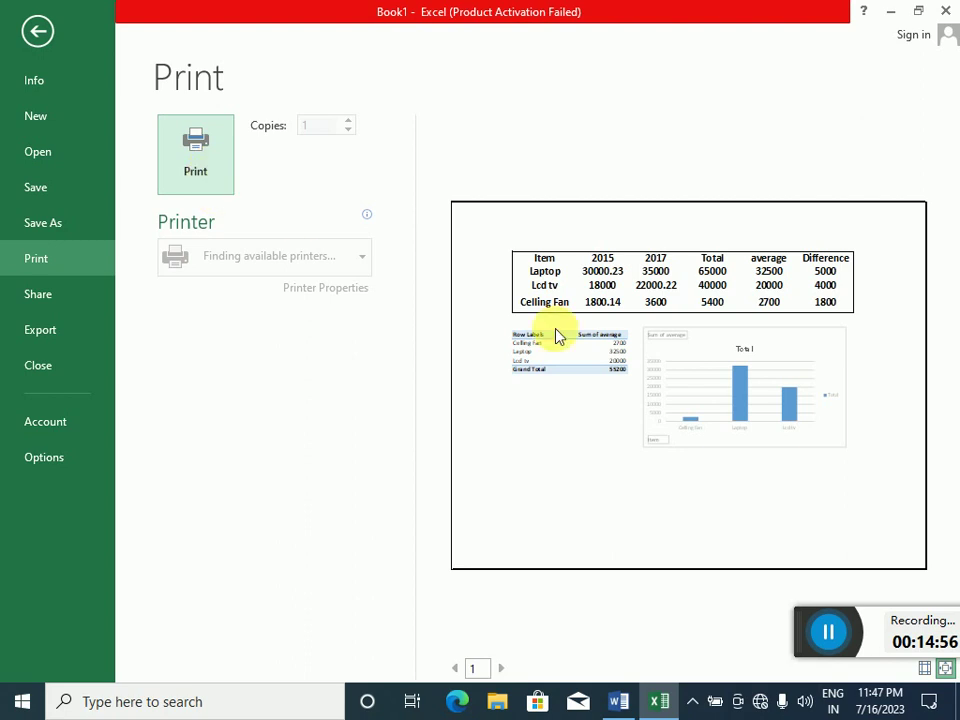
click(40, 36)
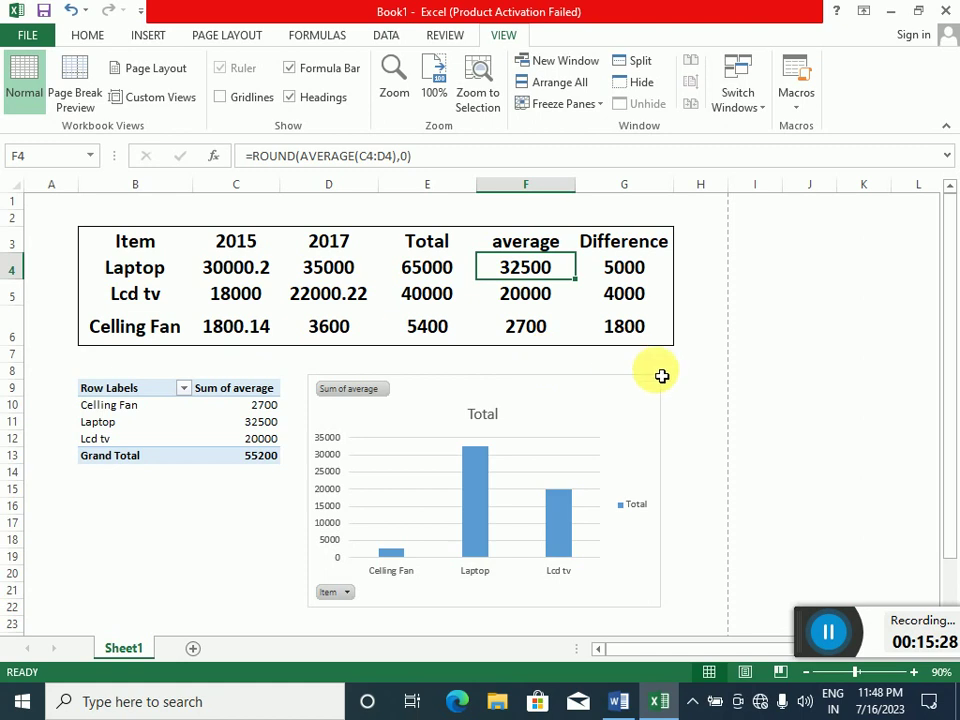
click(698, 375)
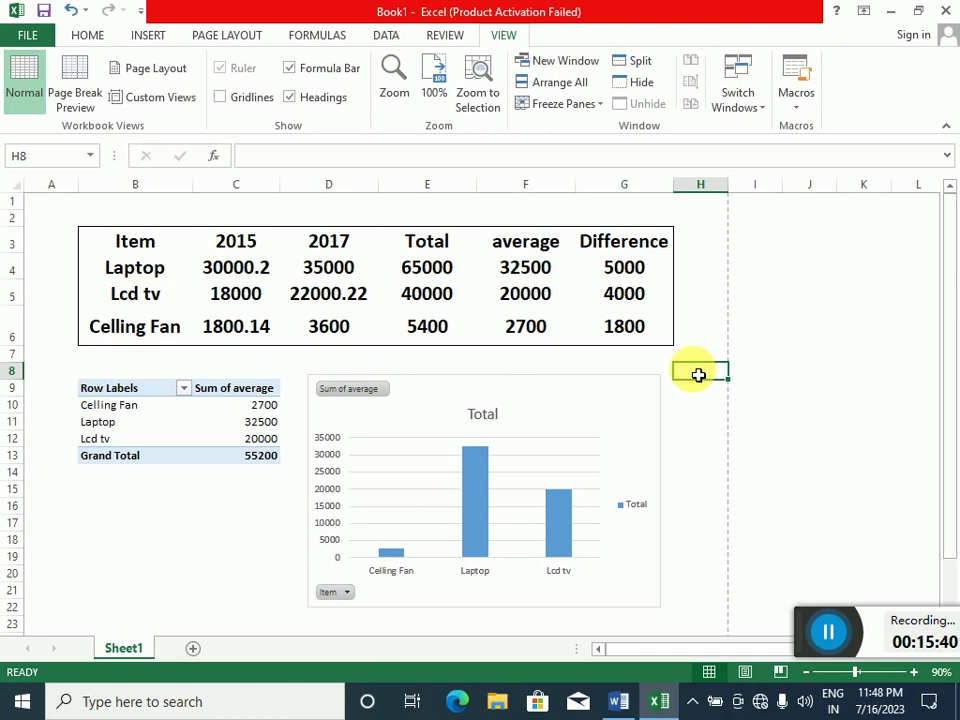
key(alt)
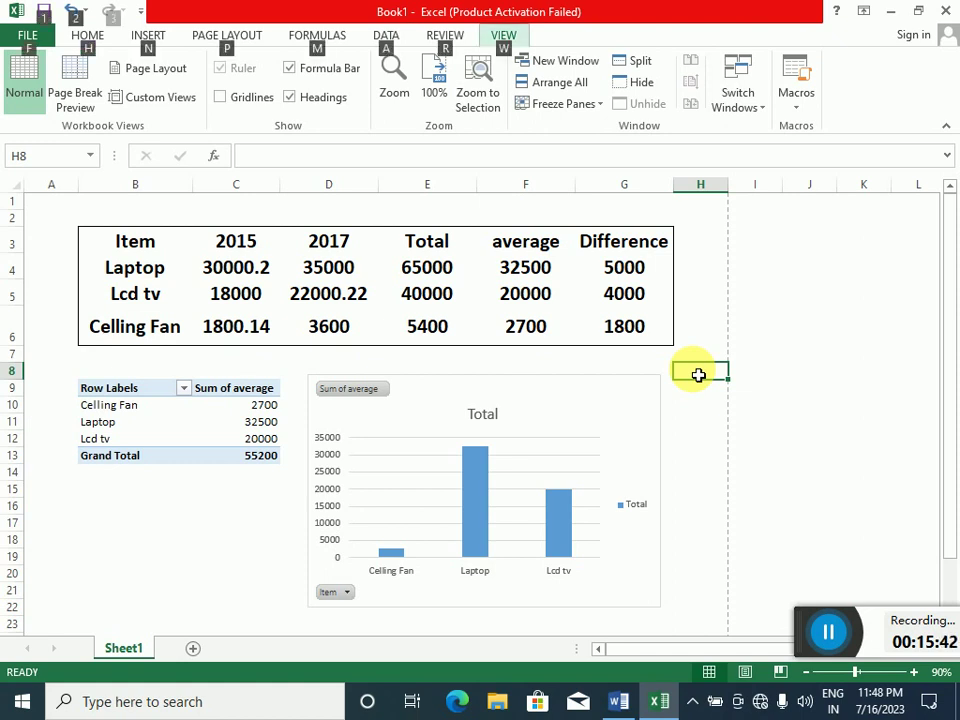
click(696, 440)
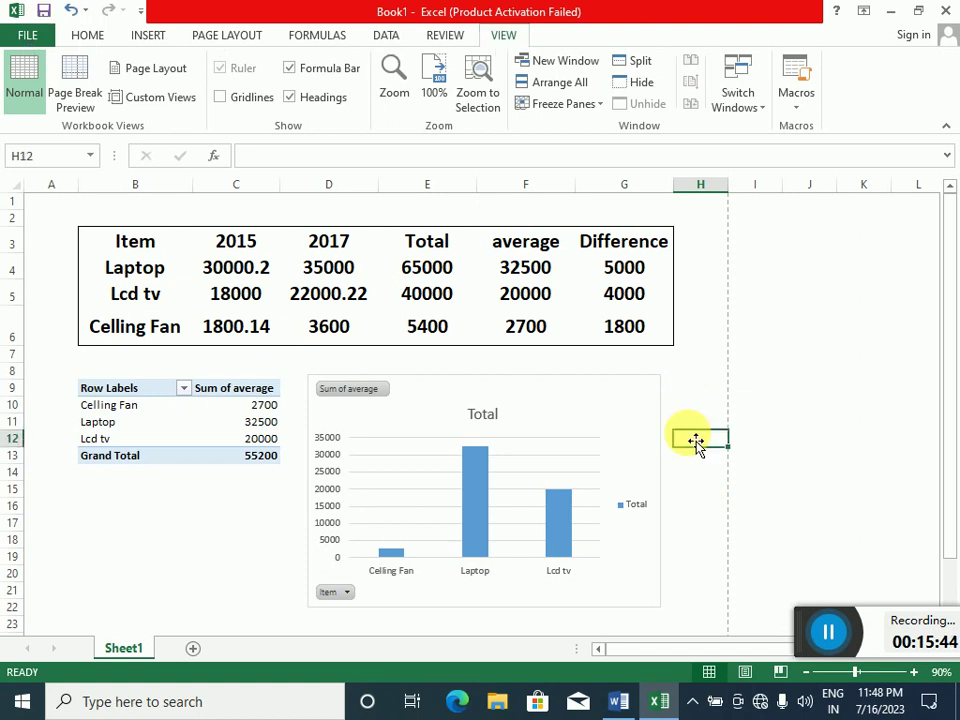